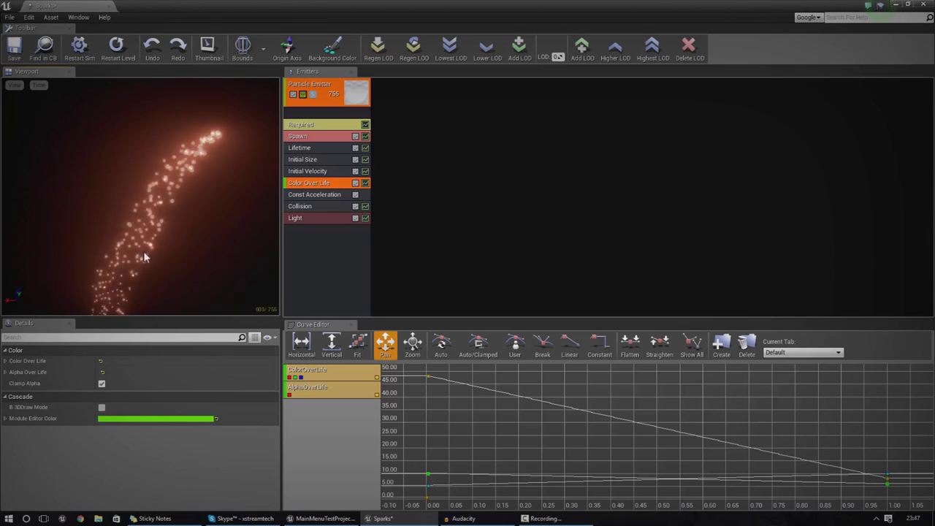
# Play the level and run the character around the house to examine the falling sparks effect, ending the play session when done.
pyautogui.moveTo(180, 234); pyautogui.dragTo(220, 165)
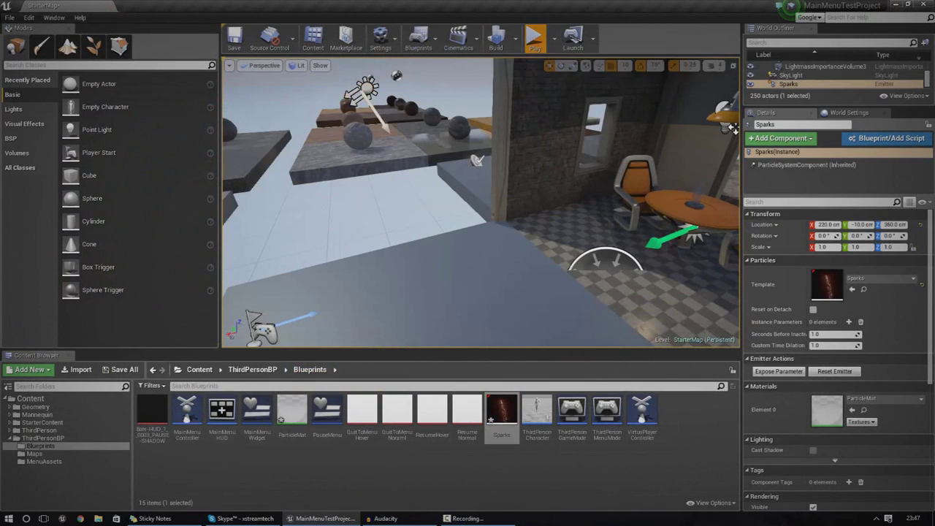
pyautogui.click(535, 46)
pyautogui.press('s')
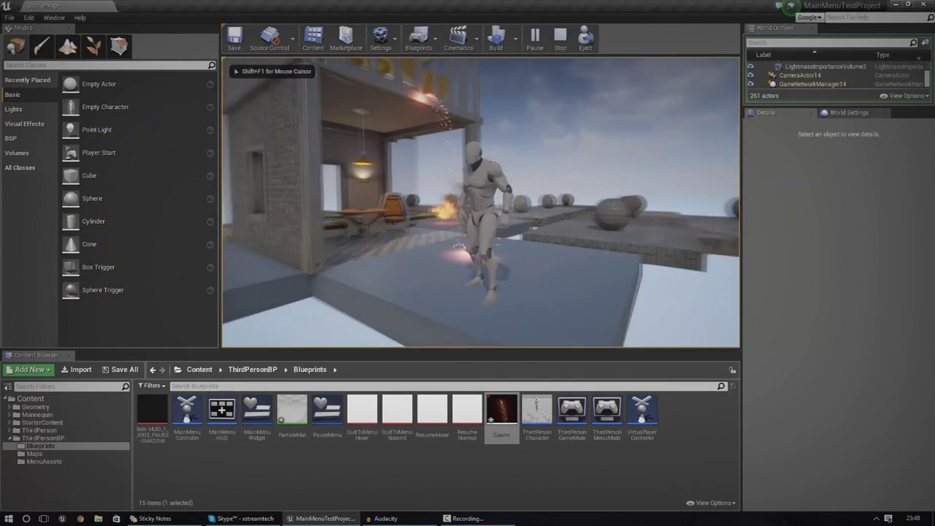
pyautogui.press('a')
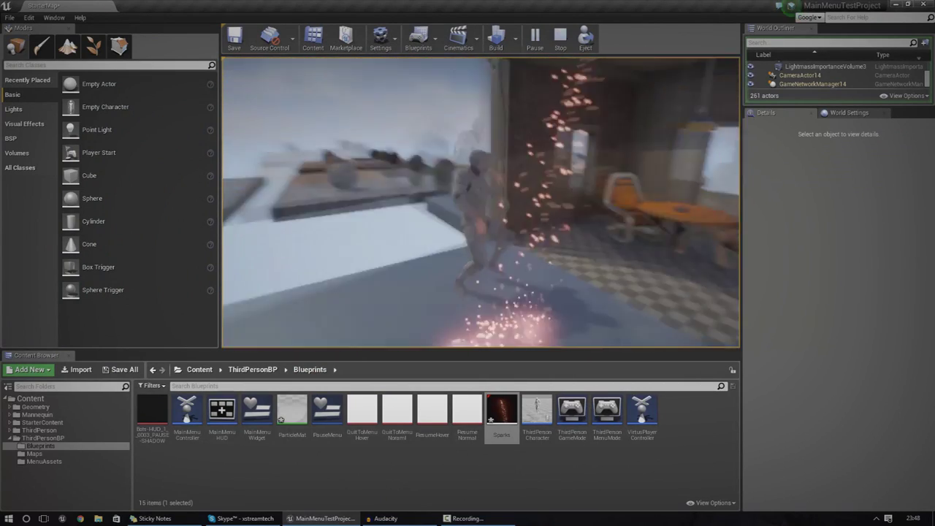
pyautogui.press('a')
pyautogui.press('w')
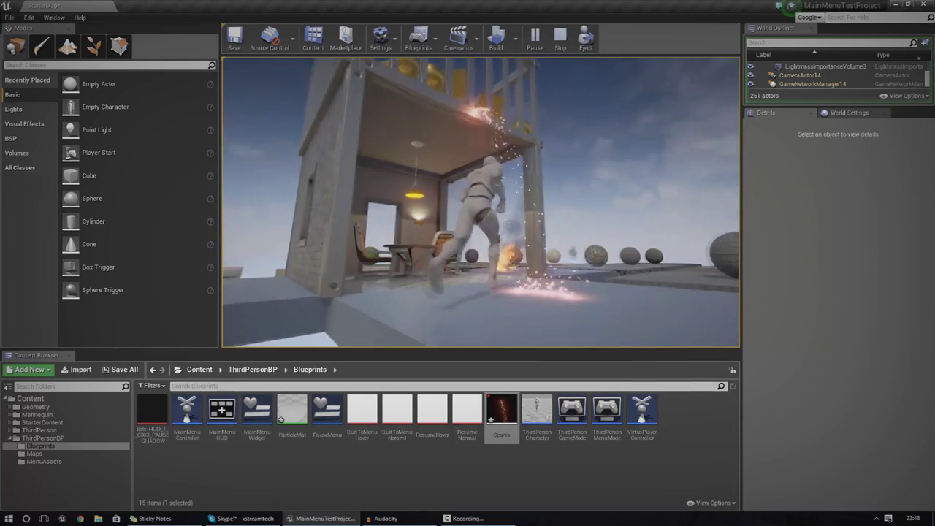
pyautogui.press('w')
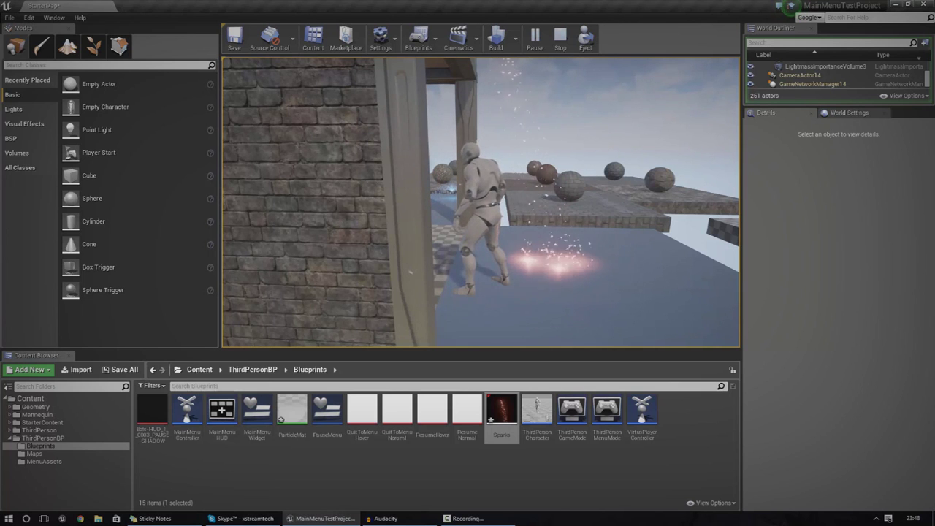
pyautogui.press('w')
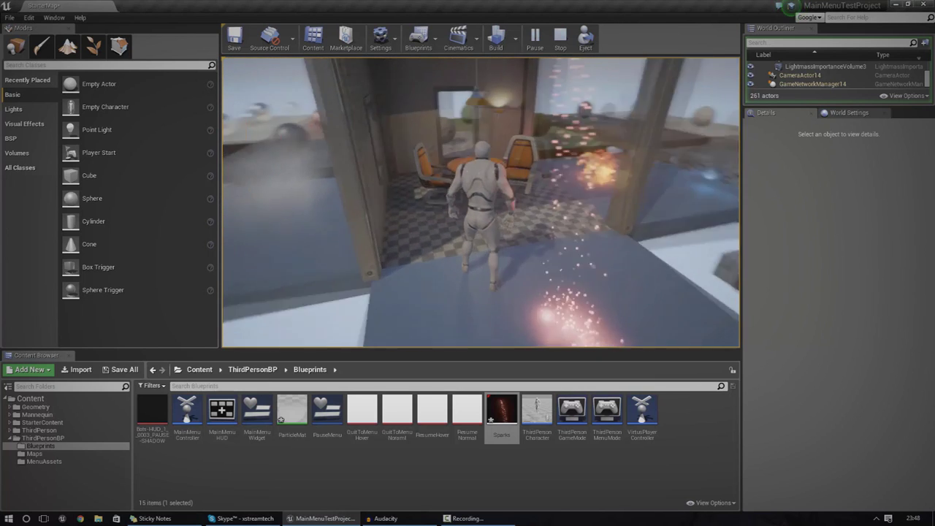
pyautogui.press('w')
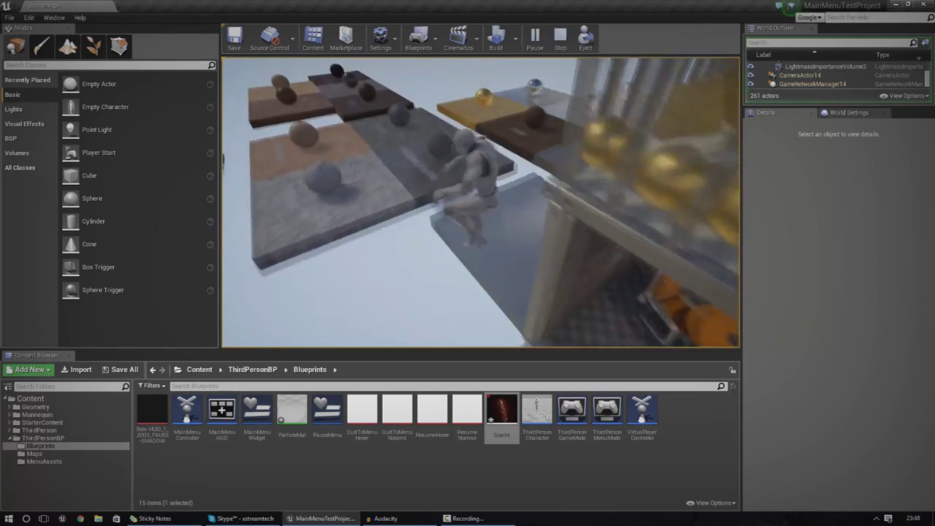
pyautogui.press('Escape')
# Inspect the placed Sparks emitter in the level and open the Sparks particle system for a brief look.
pyautogui.moveTo(271, 115); pyautogui.dragTo(516, 153, button='right')
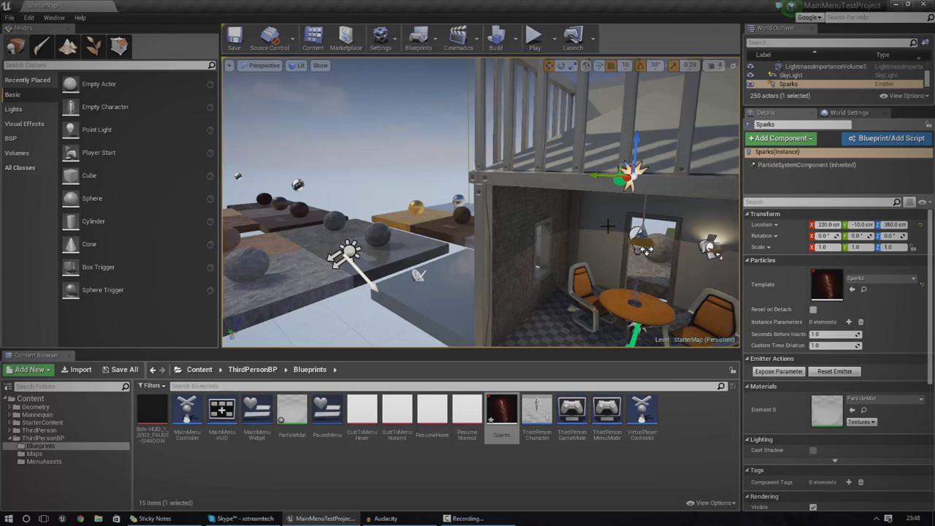
pyautogui.moveTo(546, 204); pyautogui.dragTo(571, 249, button='right')
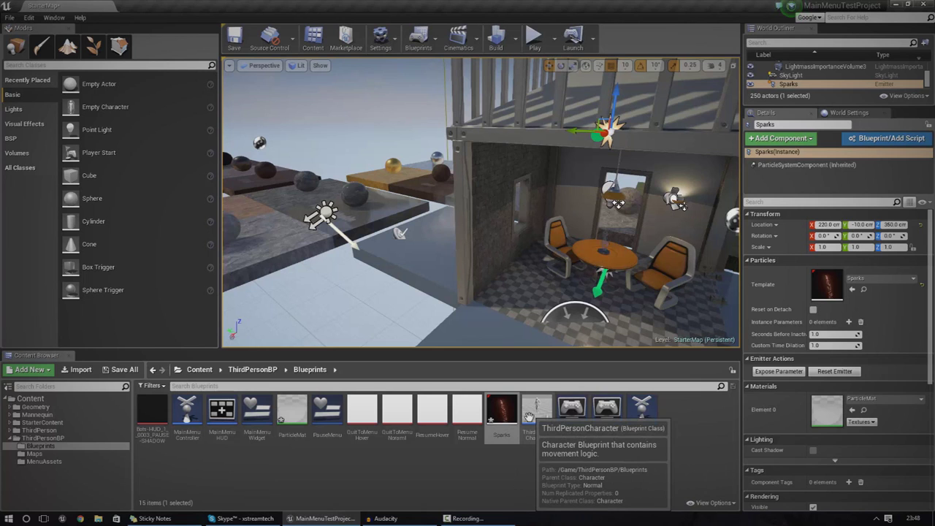
pyautogui.doubleClick(502, 410)
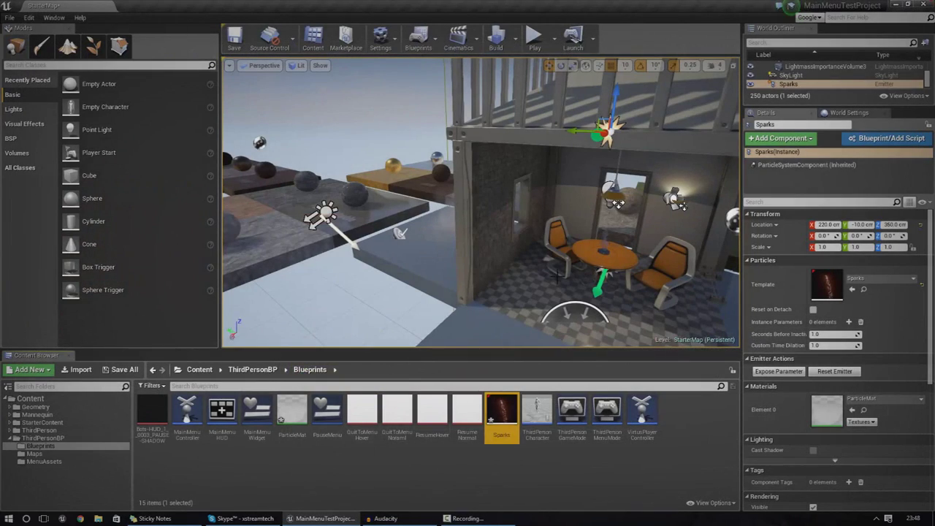
pyautogui.moveTo(503, 322); pyautogui.dragTo(417, 314, button='right')
pyautogui.moveTo(538, 337); pyautogui.dragTo(522, 348)
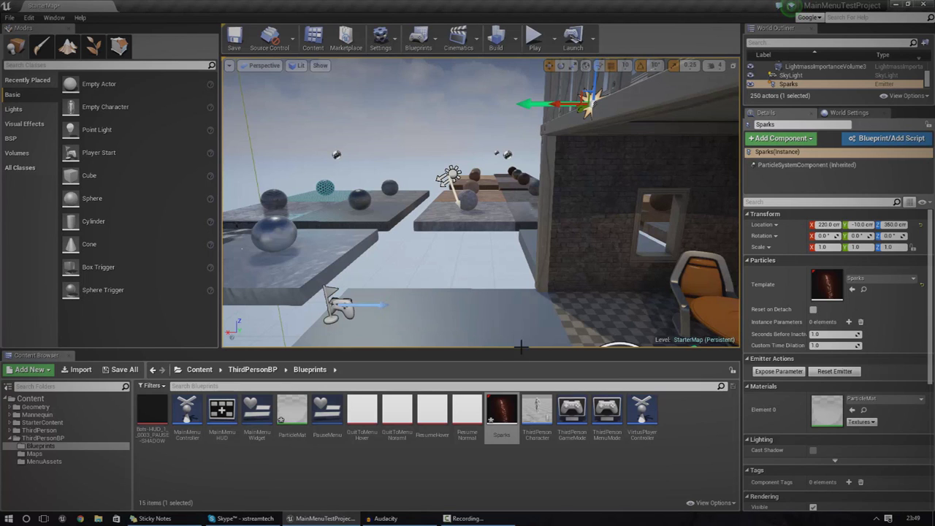
# Open the ParticleMat material and examine how its Particle Color, RadialGradientExponential and Multiply nodes feed Emissive Color and Opacity.
pyautogui.doubleClick(292, 409)
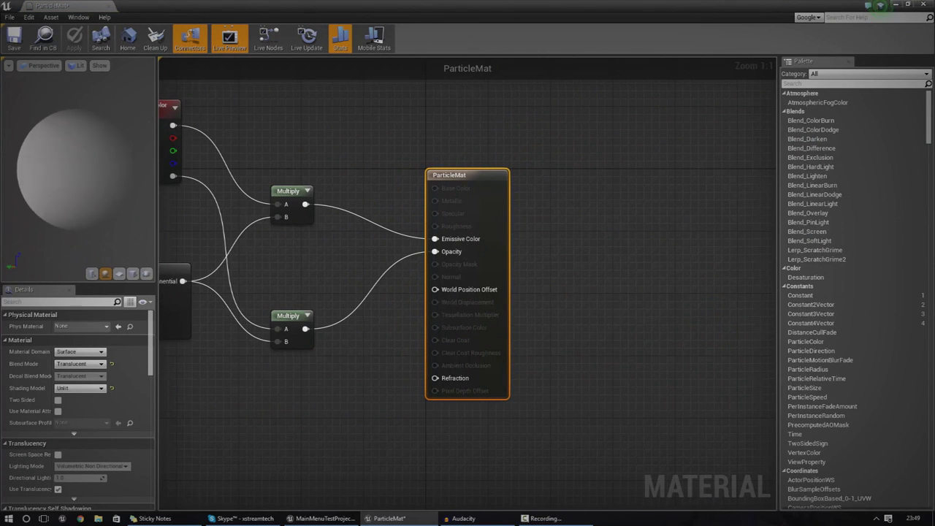
pyautogui.moveTo(264, 235); pyautogui.dragTo(498, 263, button='right')
pyautogui.moveTo(369, 240); pyautogui.dragTo(300, 223, button='right')
pyautogui.moveTo(596, 242); pyautogui.dragTo(509, 225, button='right')
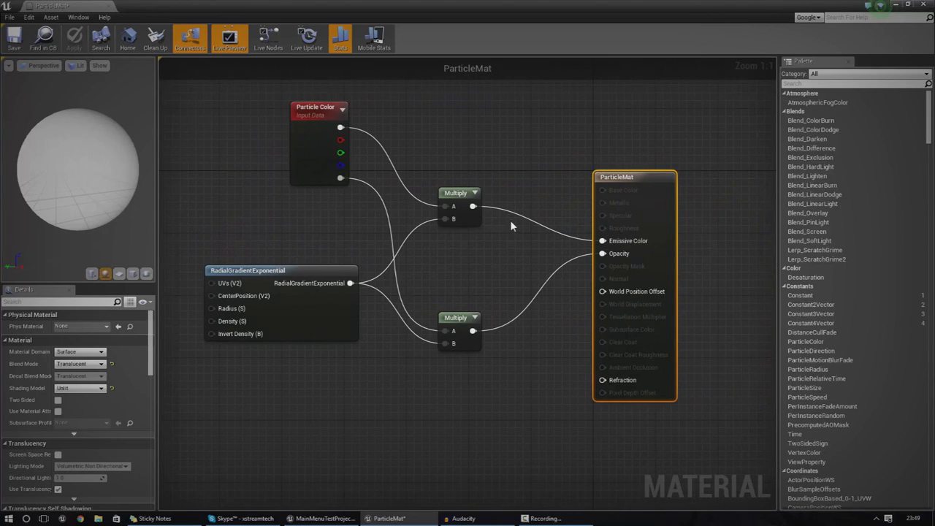
pyautogui.click(278, 296)
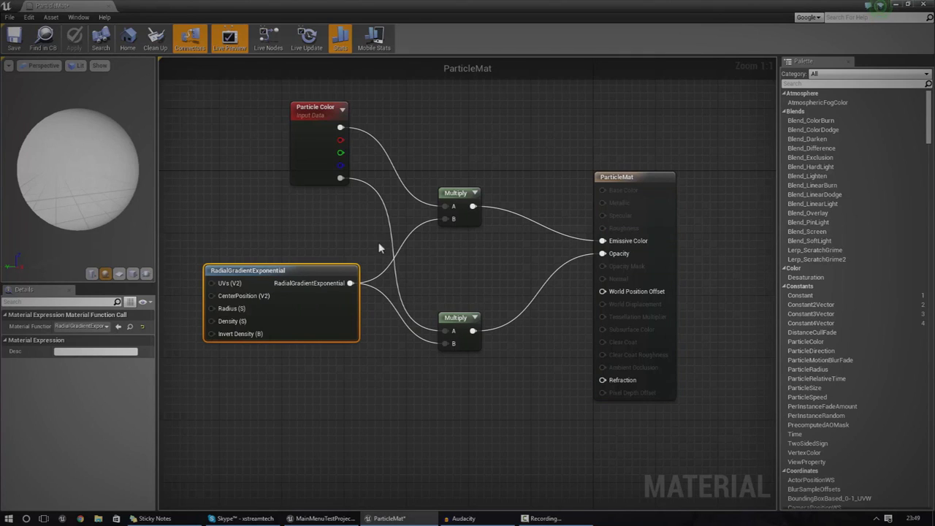
pyautogui.click(300, 142)
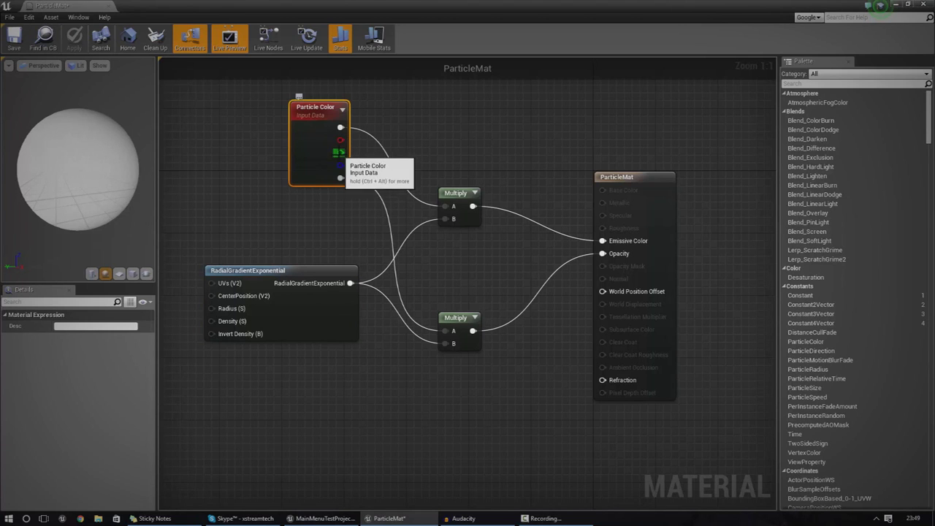
pyautogui.click(511, 186)
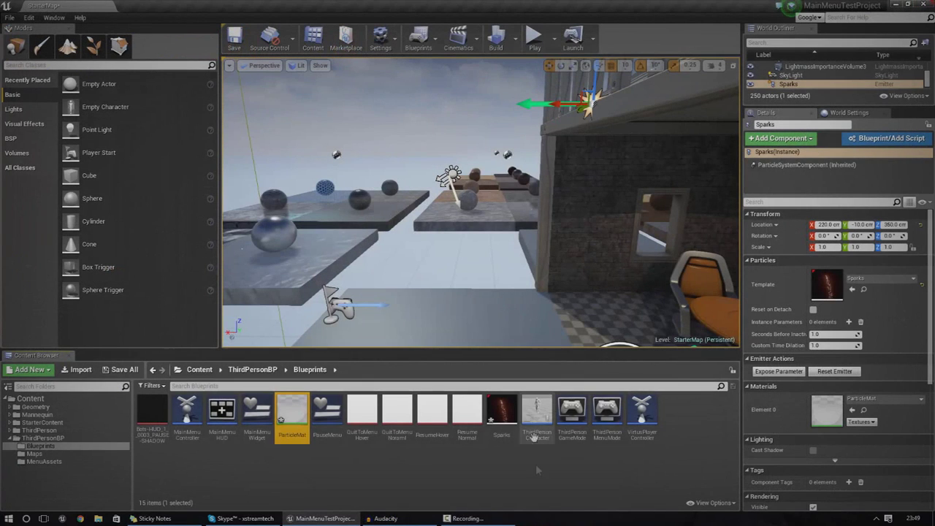
# Create a new particle system named TestSparks in the Blueprints folder.
pyautogui.rightClick(636, 478)
pyautogui.click(599, 478)
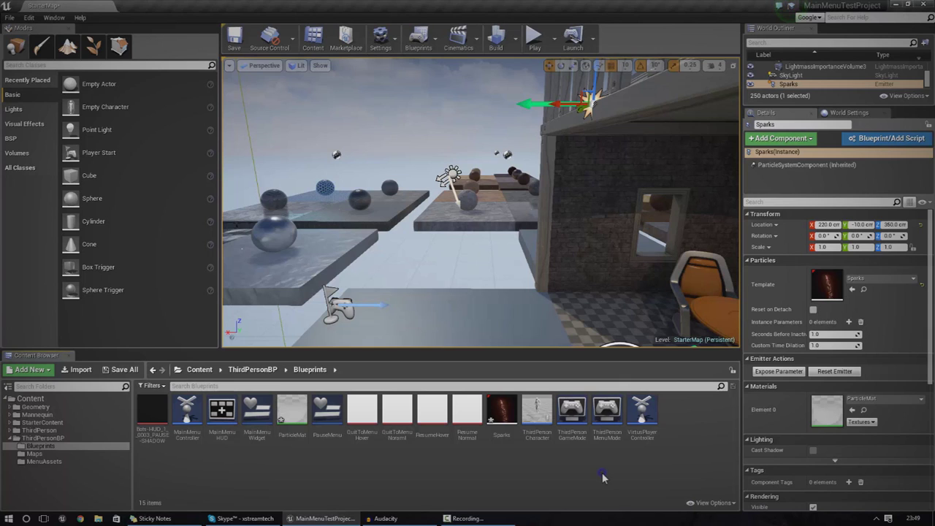
pyautogui.rightClick(601, 472)
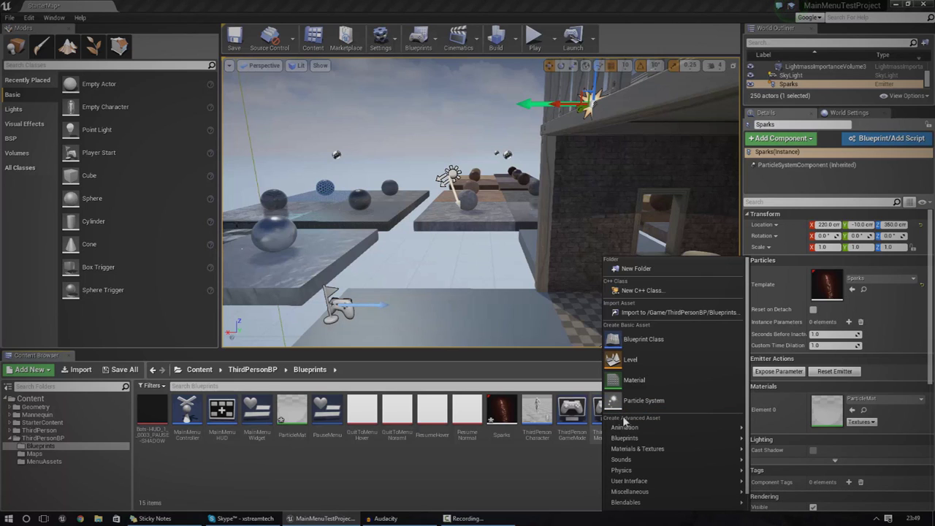
pyautogui.click(640, 401)
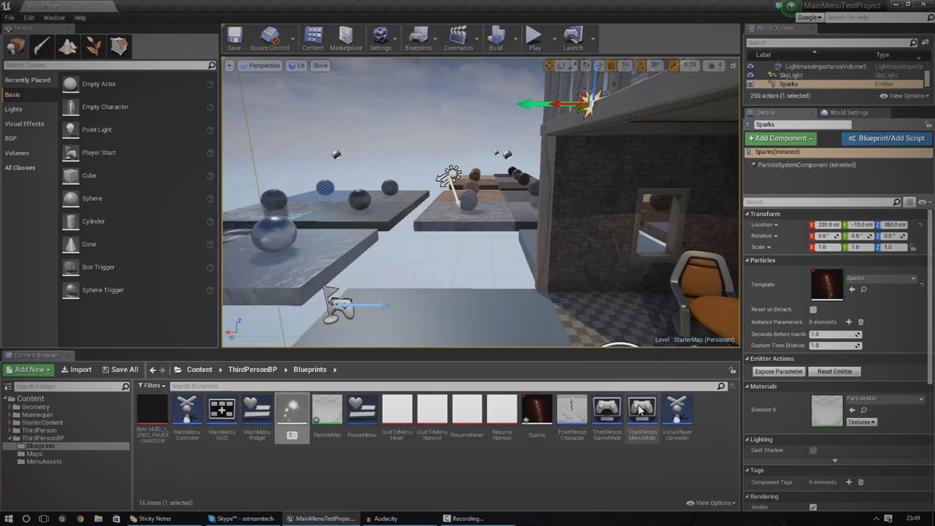
pyautogui.write('TestSparks')
pyautogui.press('Return')
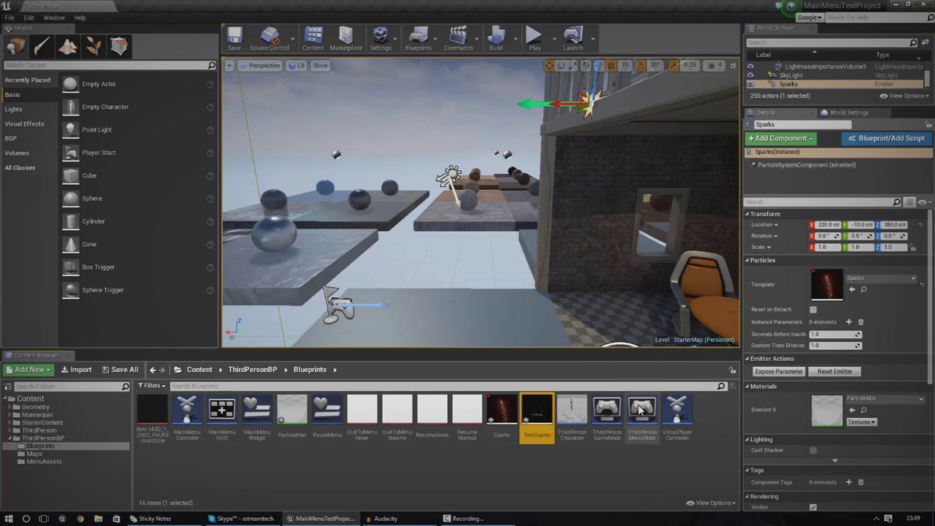
# Open TestSparks, review its default emitter and Spawn rate settings, and close its editor.
pyautogui.doubleClick(537, 431)
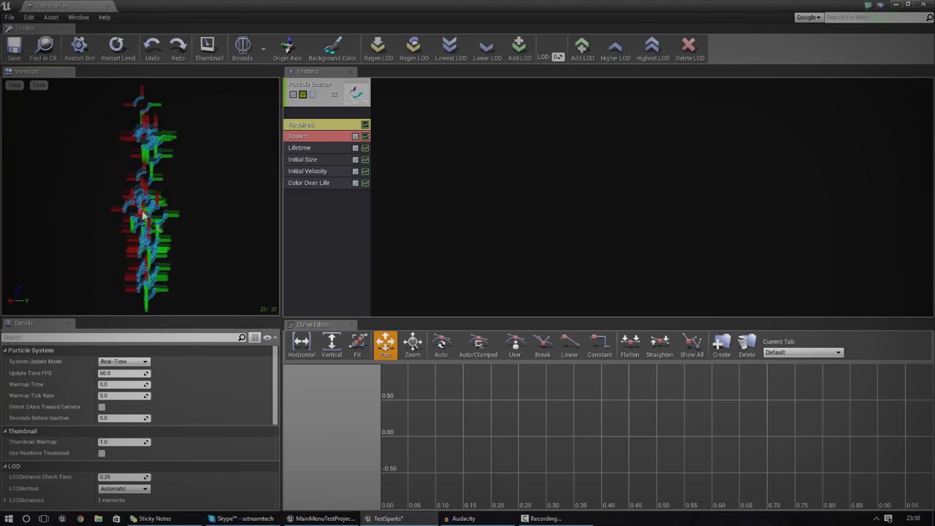
pyautogui.click(296, 136)
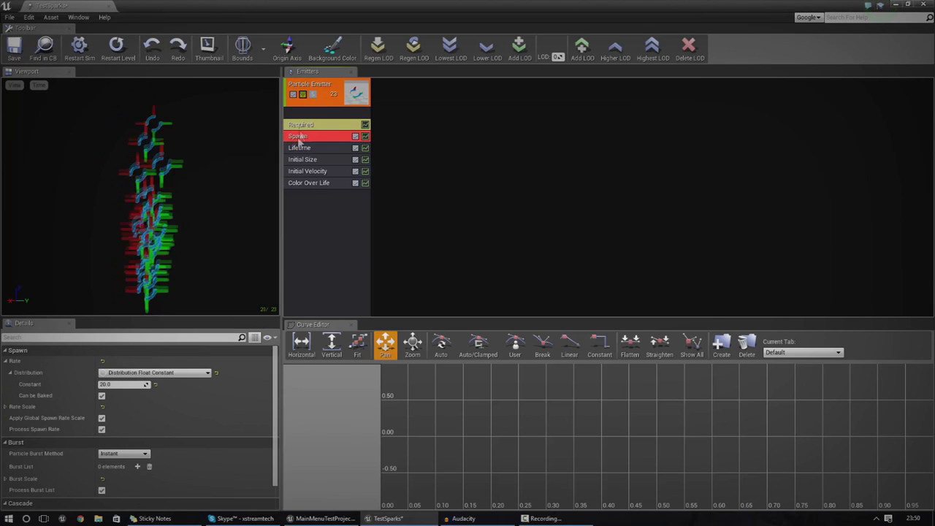
pyautogui.click(104, 383)
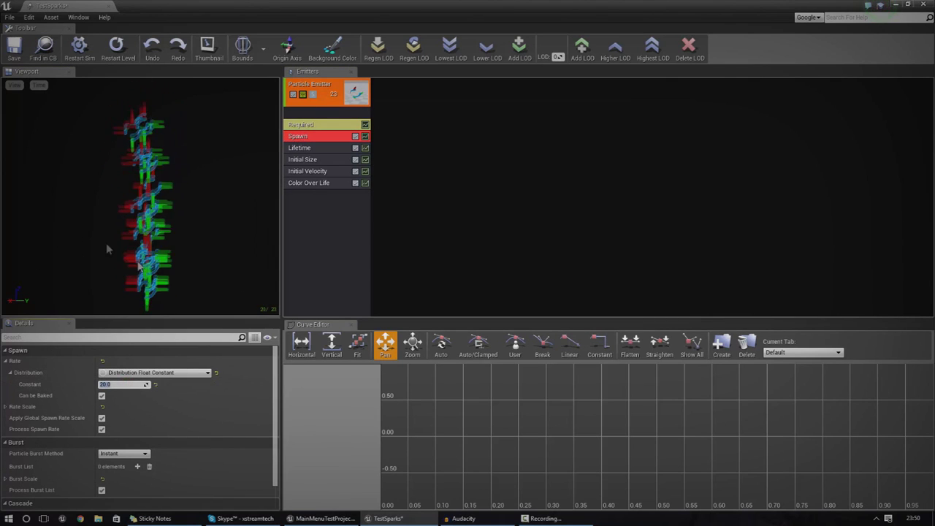
pyautogui.click(173, 211)
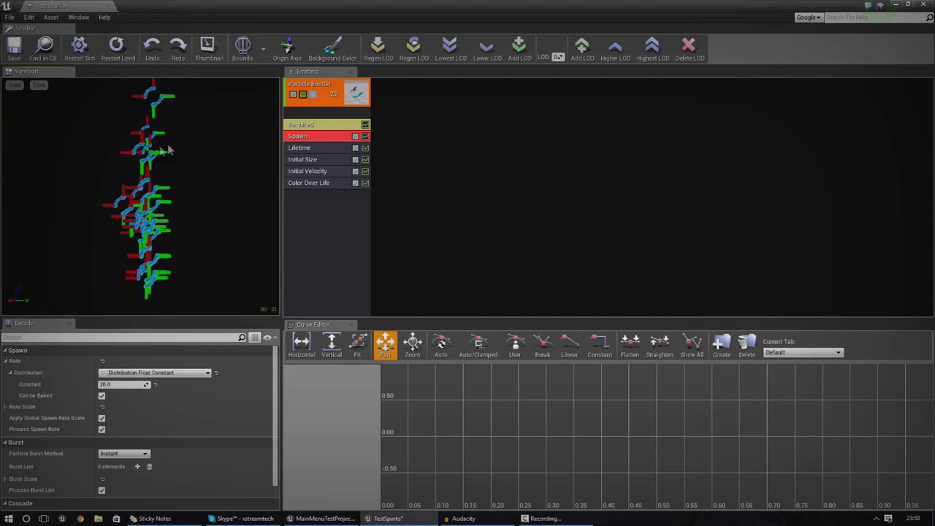
pyautogui.click(123, 6)
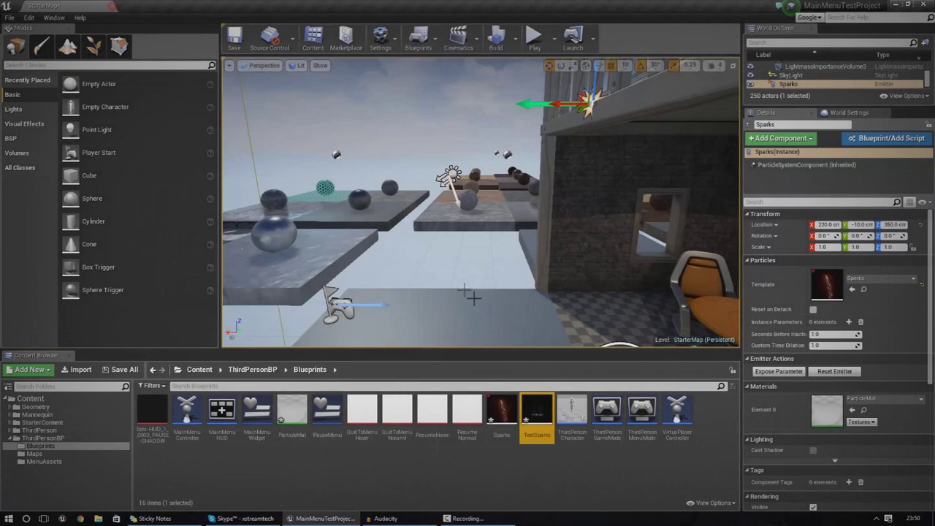
# Create a new material named TestParticleMaterial in the Blueprints folder and open it for editing.
pyautogui.rightClick(556, 460)
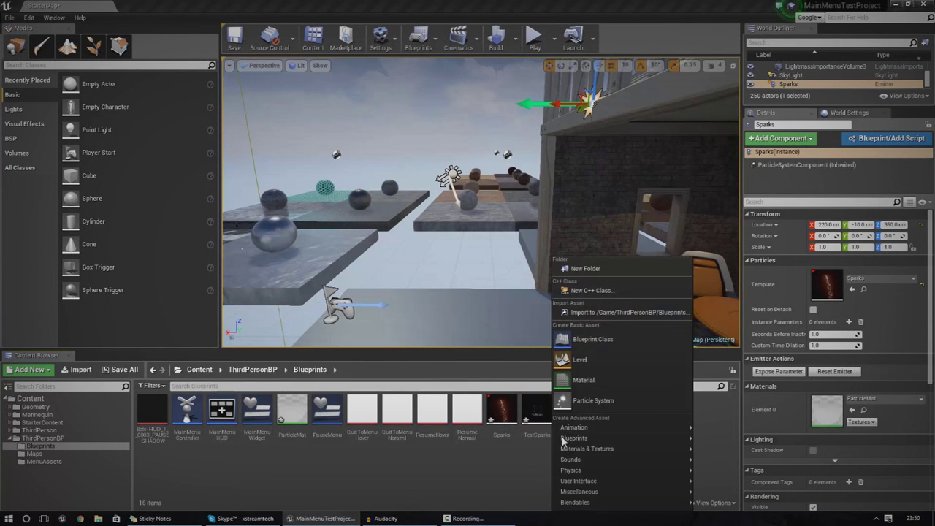
pyautogui.click(574, 381)
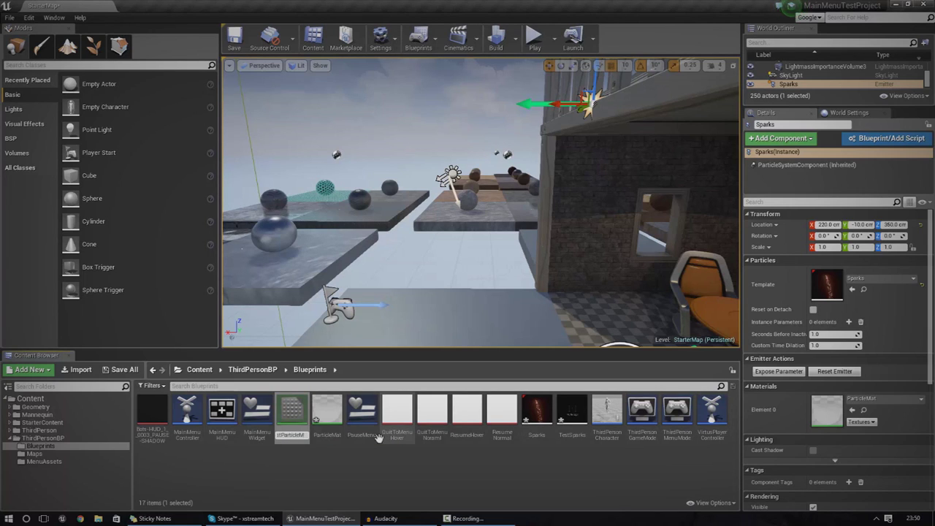
pyautogui.write('erial')
pyautogui.press('Return')
pyautogui.press('Return')
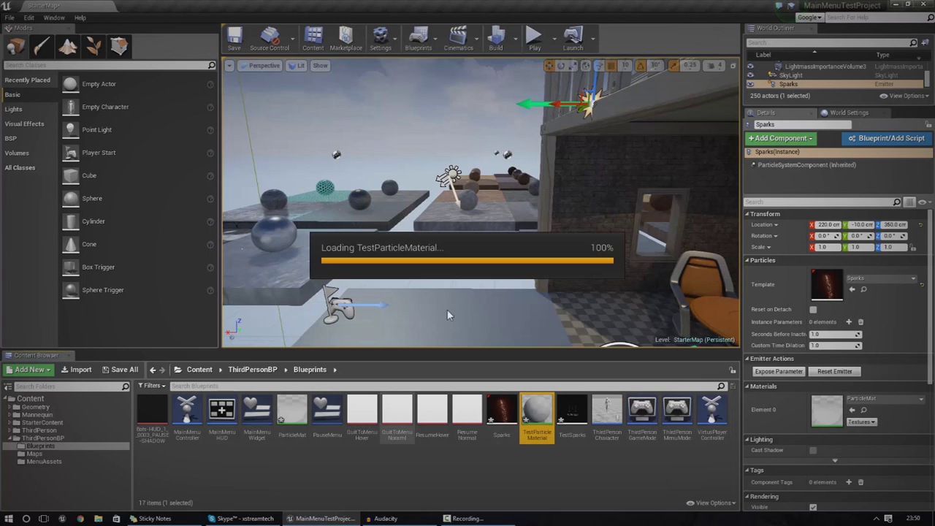
pyautogui.moveTo(342, 261); pyautogui.dragTo(442, 265, button='right')
pyautogui.click(415, 267)
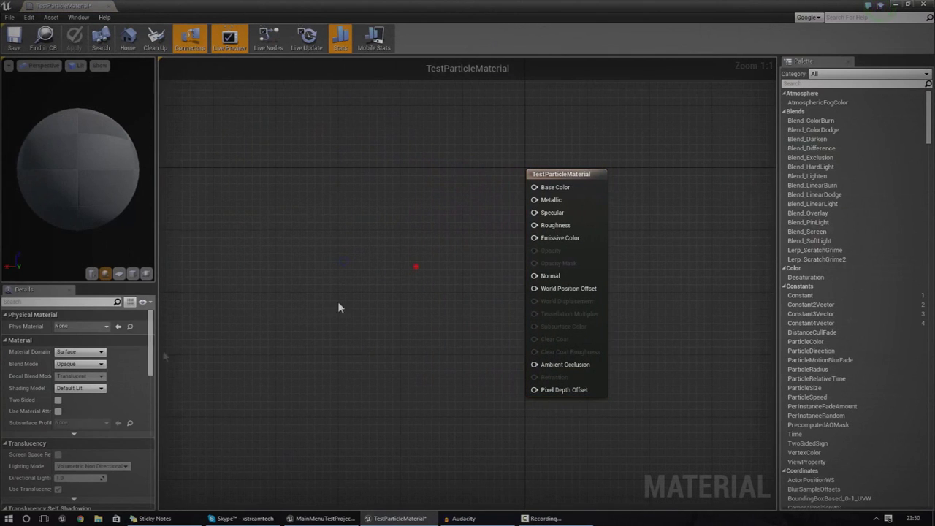
# Set the material's Blend Mode to Translucent and Shading Model to Unlit, and apply the changes.
pyautogui.click(79, 364)
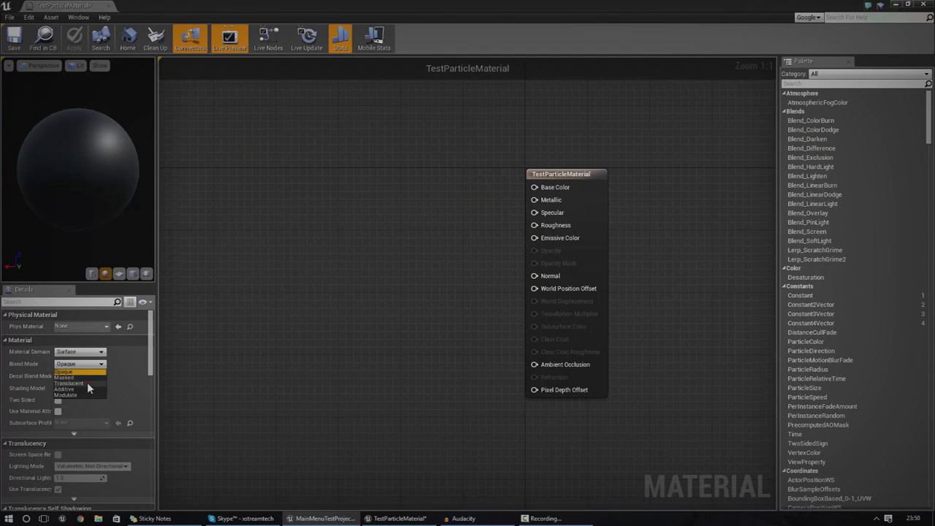
pyautogui.click(87, 383)
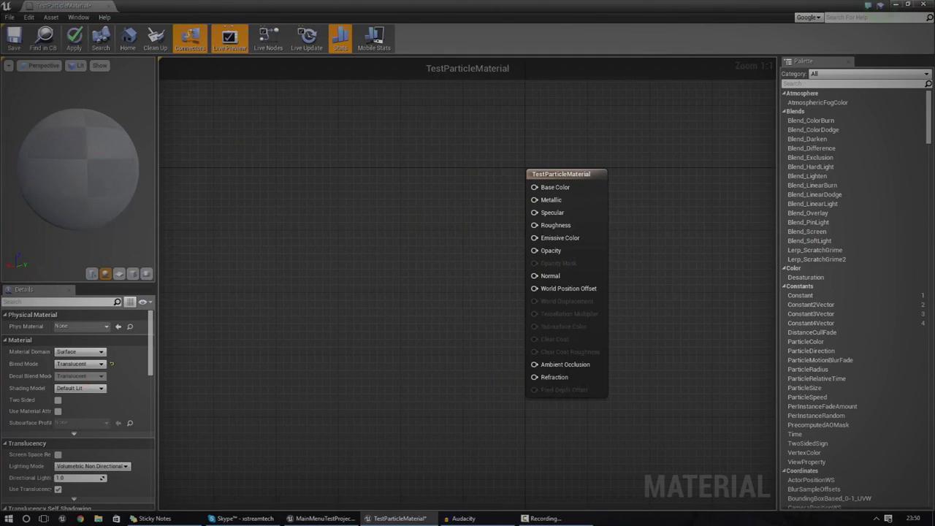
pyautogui.click(70, 390)
pyautogui.click(71, 396)
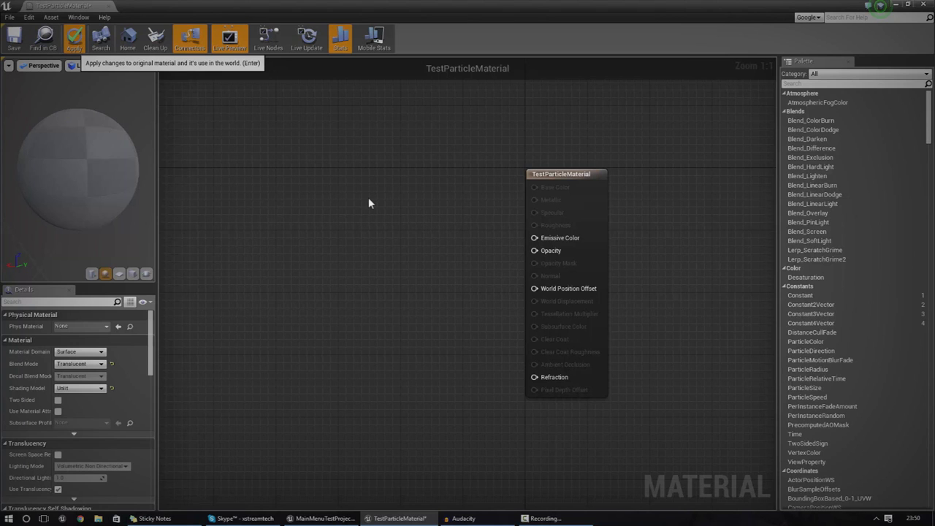
# Add a RadialGradientExponential node to the TestParticleMaterial graph, in the empty space before the material's main node.
pyautogui.moveTo(373, 258); pyautogui.dragTo(431, 281, button='right')
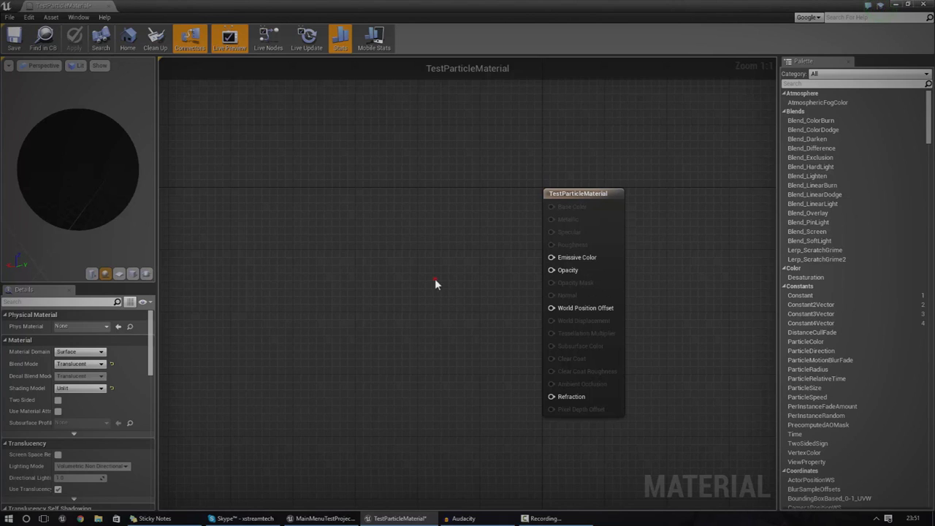
pyautogui.rightClick(271, 255)
pyautogui.write('gradien')
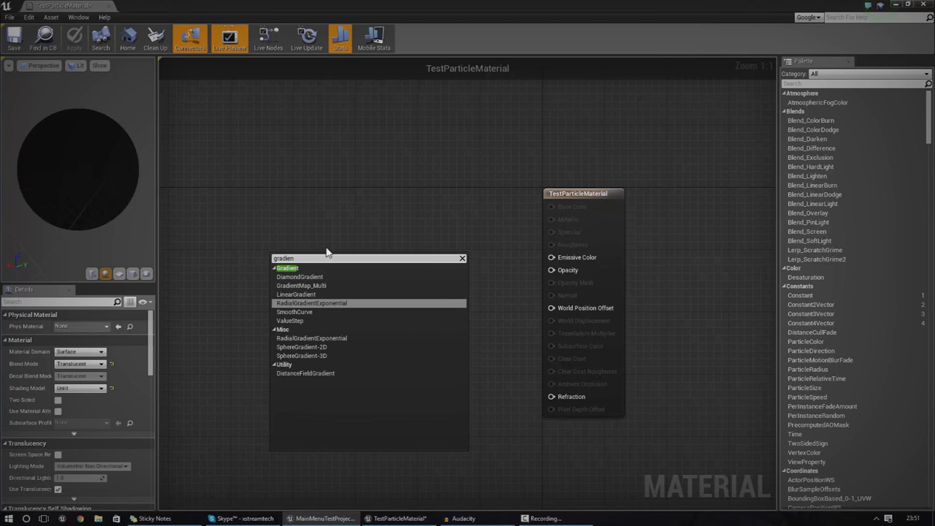
pyautogui.click(297, 304)
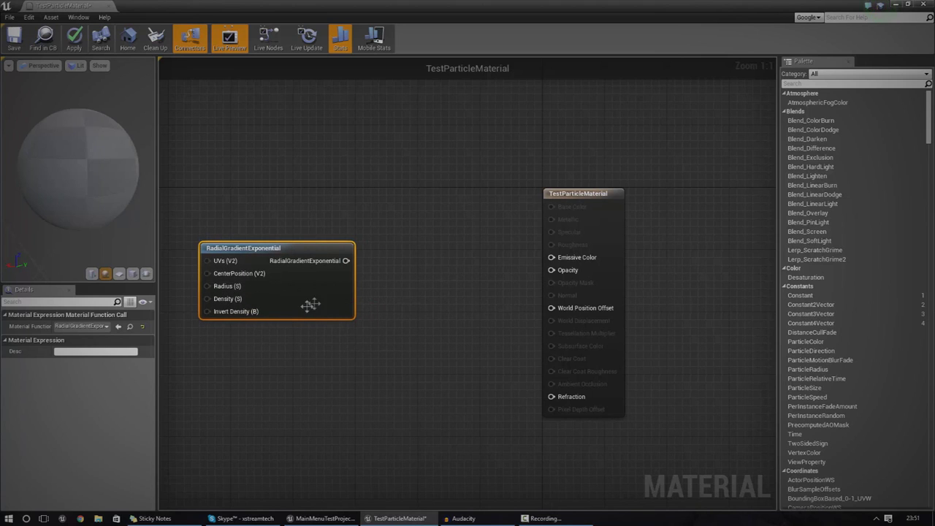
# Add a Particle Color node to the material graph and place it above the RadialGradientExponential node.
pyautogui.moveTo(459, 281); pyautogui.dragTo(456, 280, button='right')
pyautogui.moveTo(315, 185); pyautogui.dragTo(298, 194, button='right')
pyautogui.rightClick(298, 197)
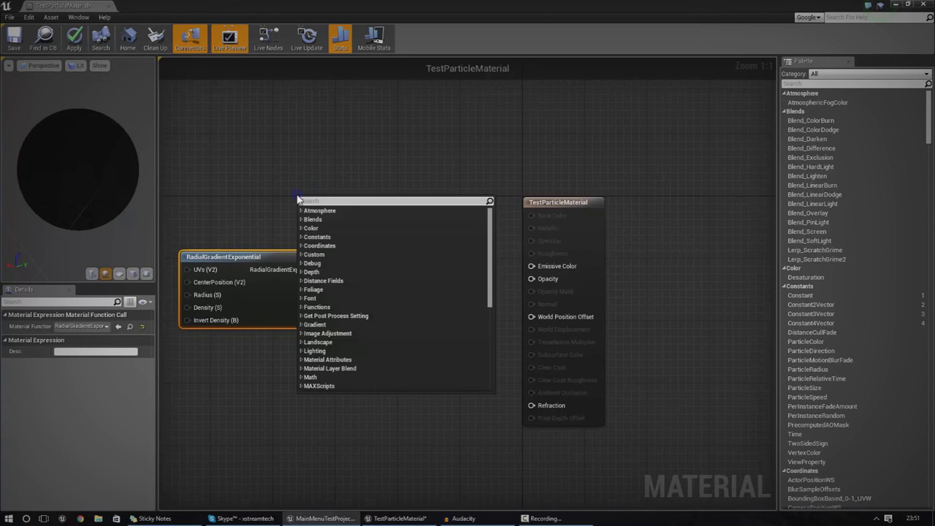
pyautogui.write('particle')
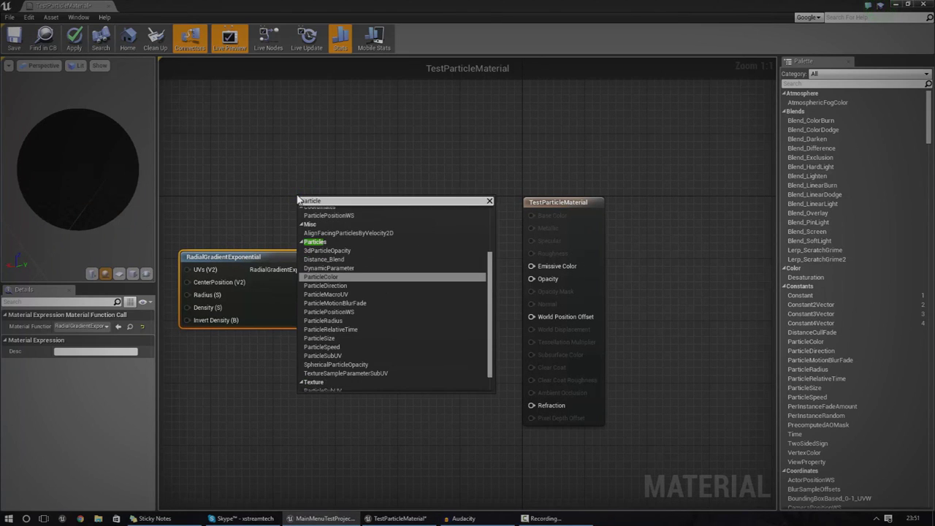
pyautogui.press('Return')
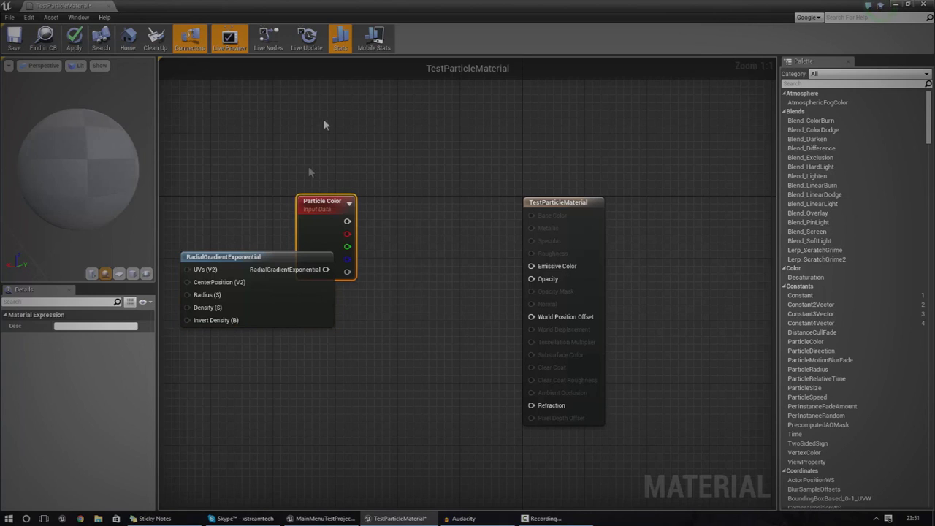
pyautogui.moveTo(313, 234); pyautogui.dragTo(291, 176)
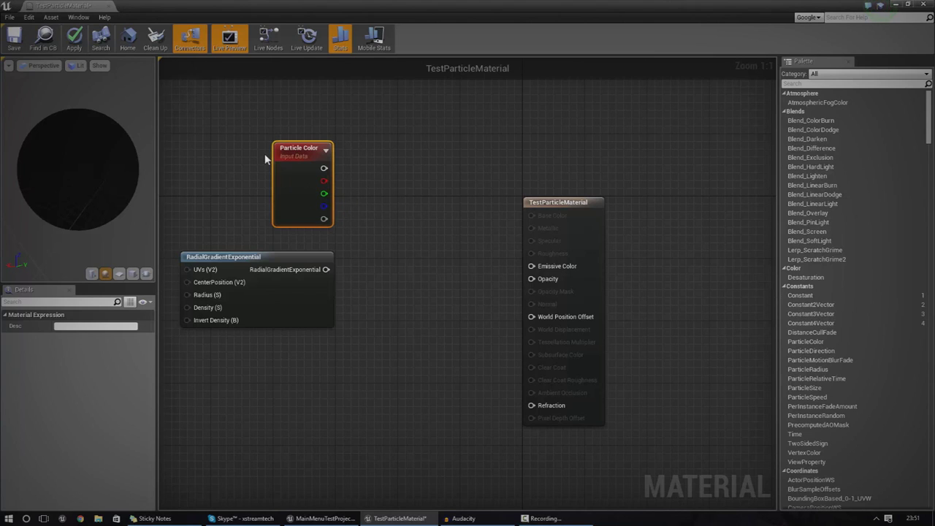
# Add a Multiply node, duplicate it, and stack the two nodes between the input nodes and the material's main node.
pyautogui.click(389, 245)
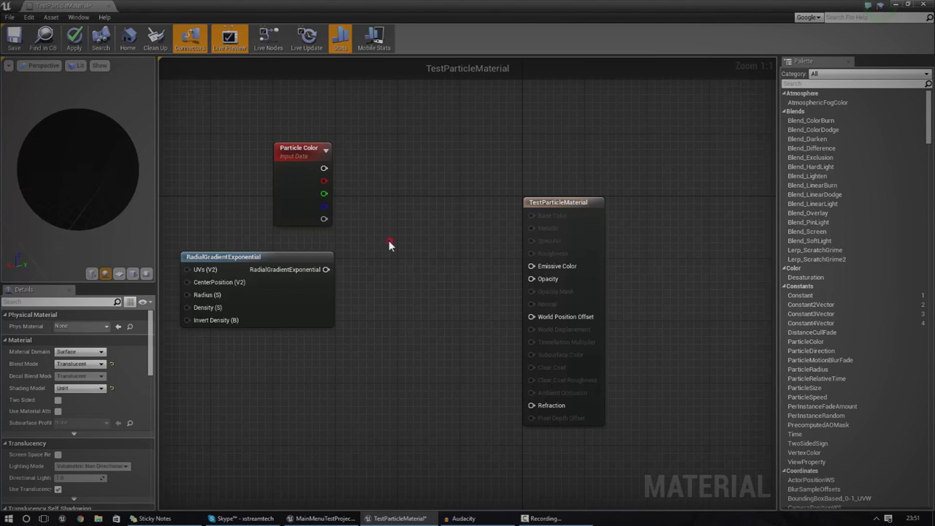
pyautogui.rightClick(390, 245)
pyautogui.write('mul')
pyautogui.press('Return')
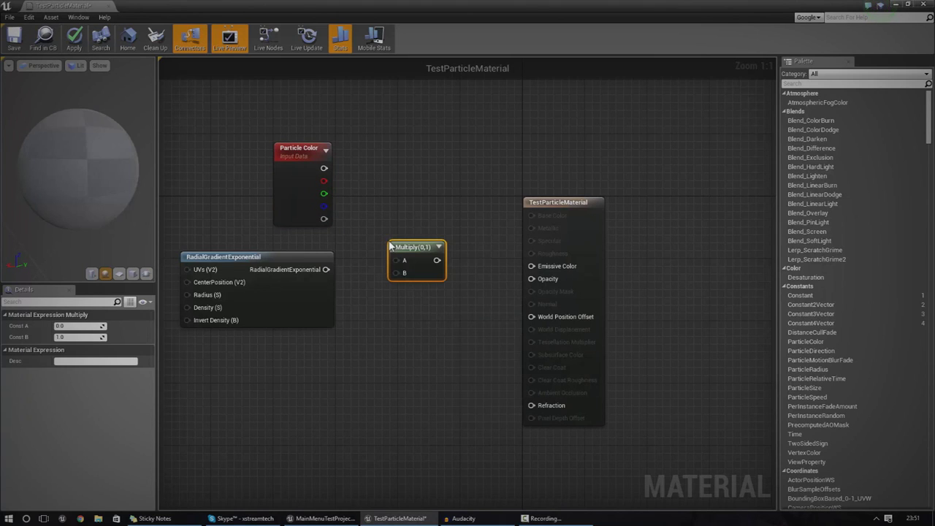
pyautogui.hotkey('ctrl', 'w')
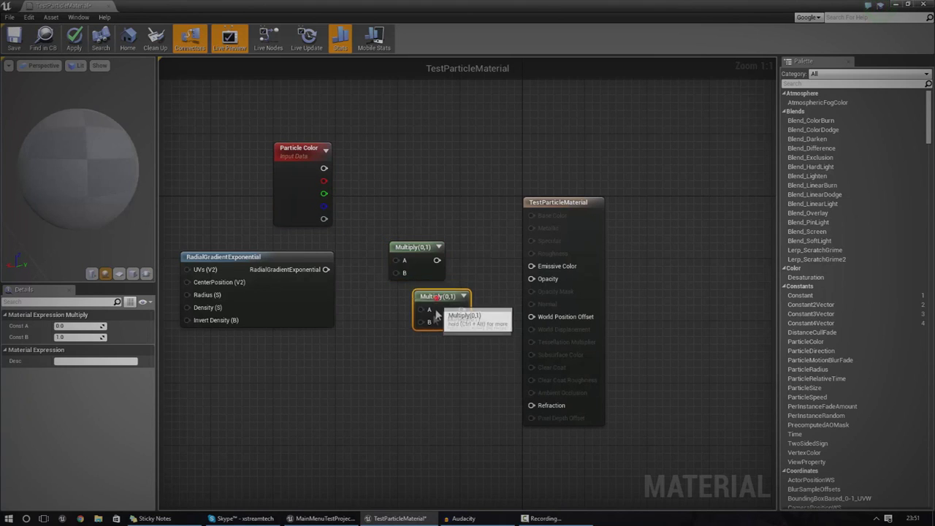
pyautogui.moveTo(433, 296); pyautogui.dragTo(426, 318)
pyautogui.moveTo(428, 259); pyautogui.dragTo(462, 221)
pyautogui.moveTo(440, 318); pyautogui.dragTo(431, 231)
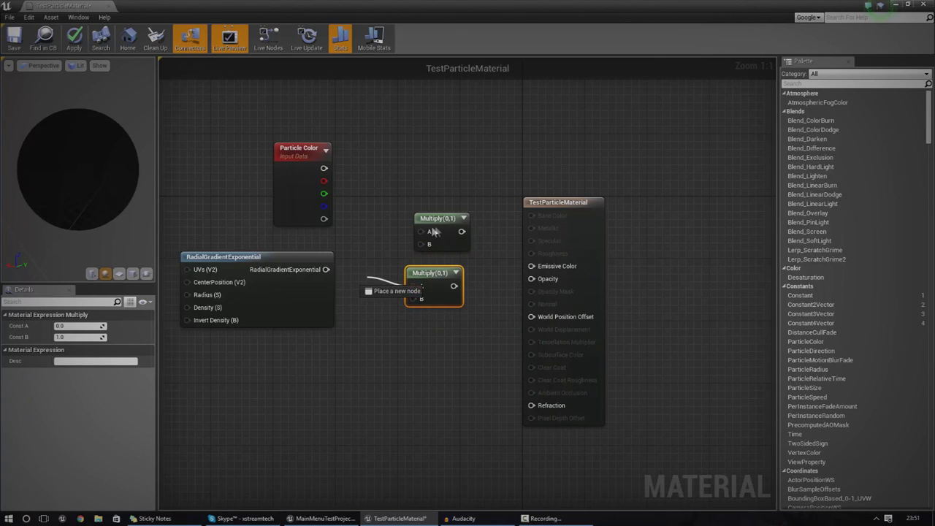
# Multiply Particle Color's RGB output by the RadialGradientExponential output in the upper Multiply node and feed the result into Emissive Color.
pyautogui.click(314, 170)
pyautogui.moveTo(325, 167); pyautogui.dragTo(544, 271)
pyautogui.moveTo(326, 268); pyautogui.dragTo(424, 245)
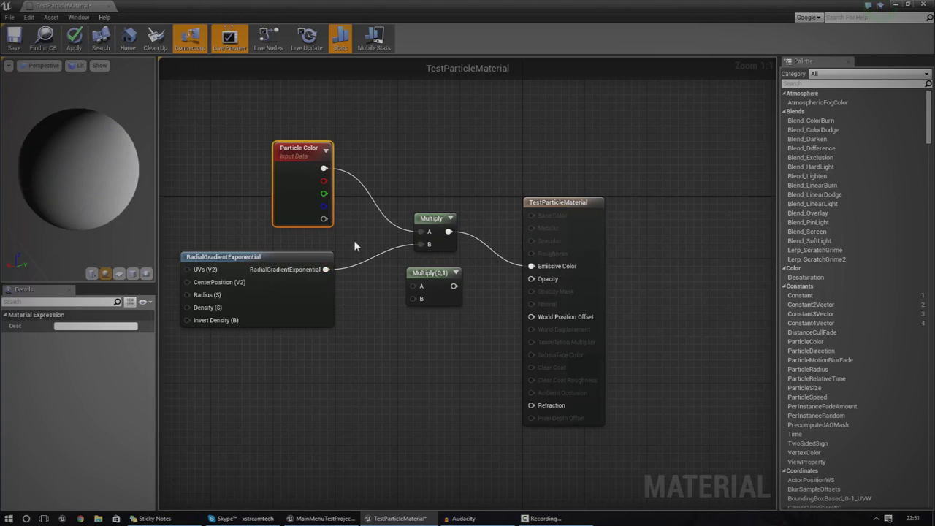
pyautogui.moveTo(85, 182)
pyautogui.mouseDown()
pyautogui.moveTo(44, 182)
pyautogui.moveTo(92, 184)
pyautogui.mouseUp()
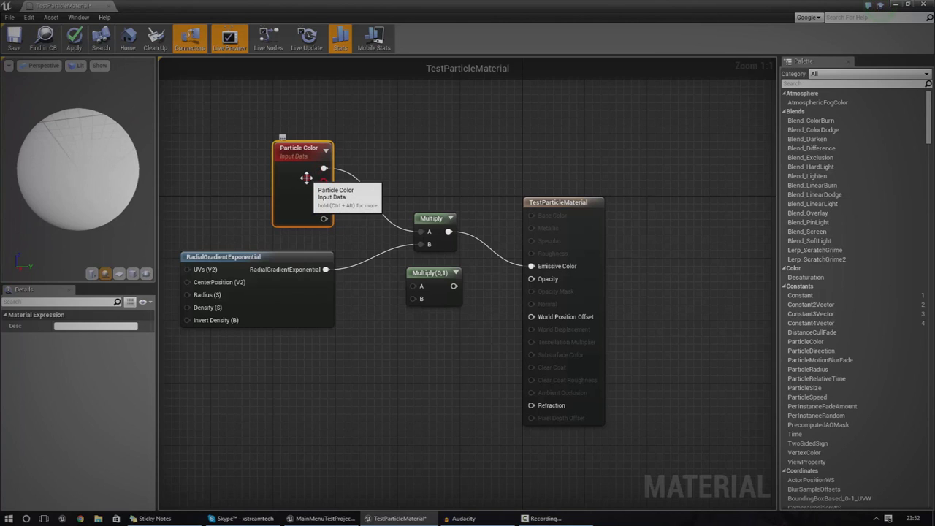
pyautogui.click(278, 305)
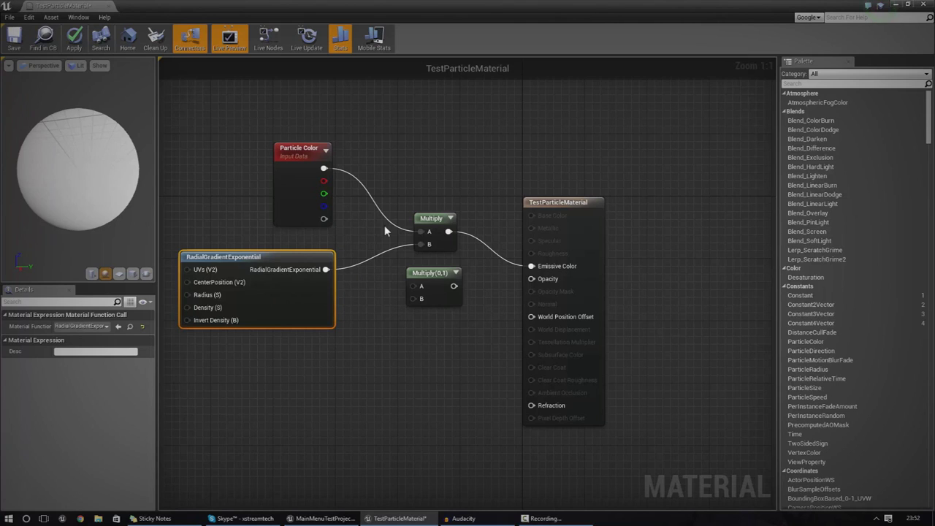
# Multiply Particle Color's alpha output by the RadialGradientExponential output in the lower Multiply node and feed the result into Opacity.
pyautogui.click(478, 276)
pyautogui.moveTo(453, 286); pyautogui.dragTo(531, 279)
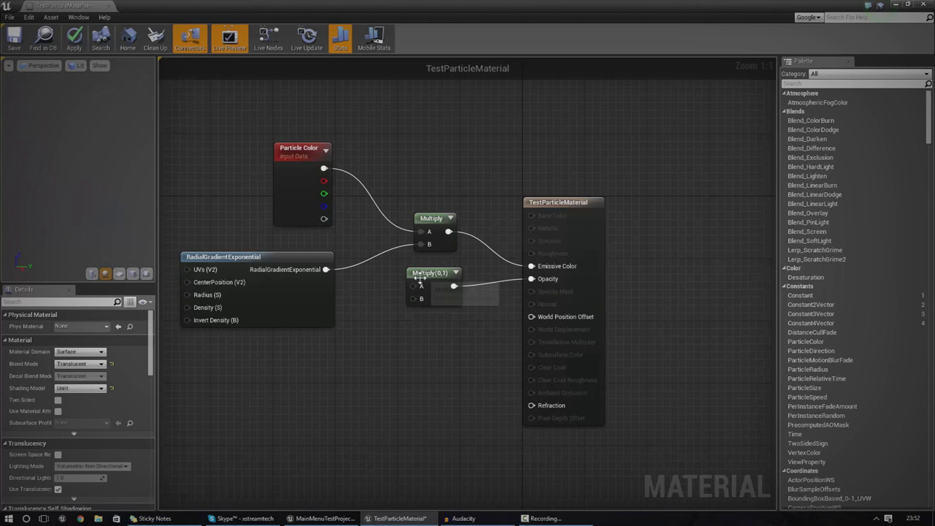
pyautogui.moveTo(420, 286); pyautogui.dragTo(324, 219)
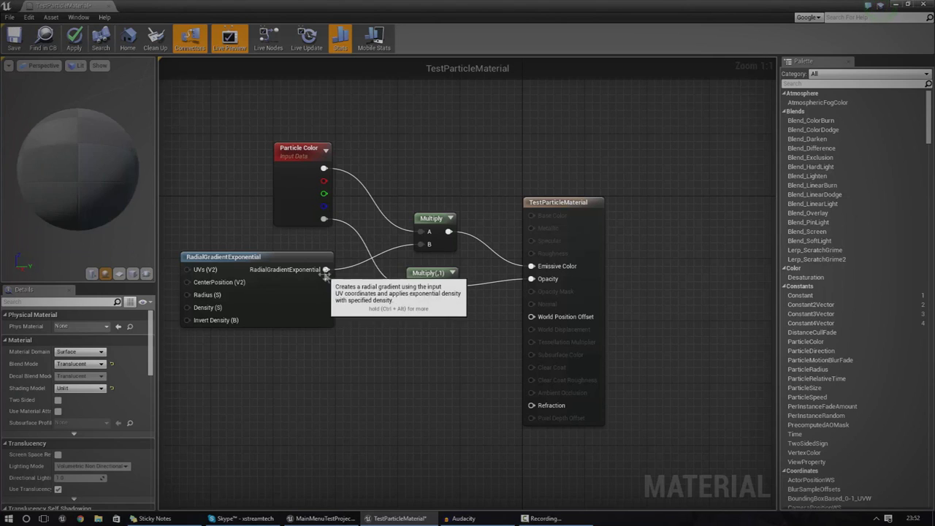
pyautogui.moveTo(326, 269); pyautogui.dragTo(415, 298)
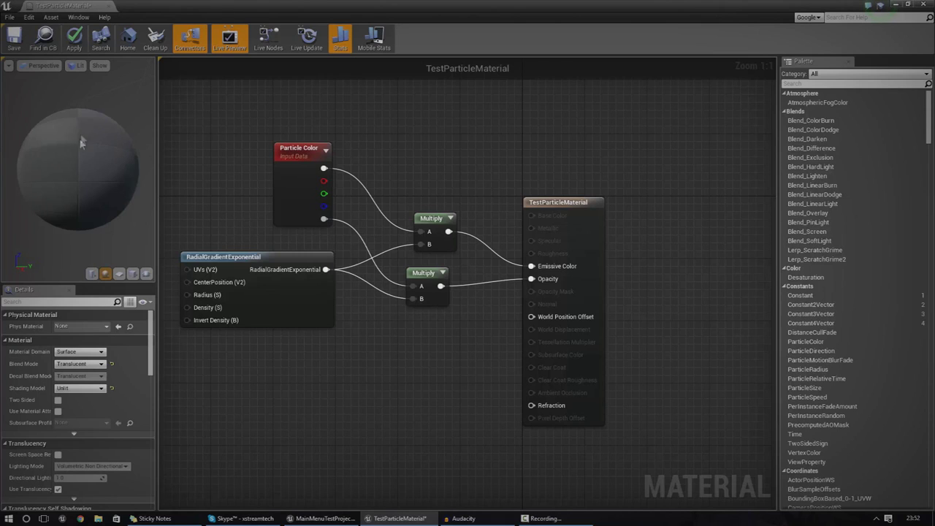
# Inspect the material preview from different angles on the plane, sphere and cylinder shapes.
pyautogui.moveTo(82, 122)
pyautogui.mouseDown()
pyautogui.moveTo(88, 138)
pyautogui.moveTo(117, 153)
pyautogui.moveTo(109, 160)
pyautogui.moveTo(128, 168)
pyautogui.moveTo(81, 154)
pyautogui.moveTo(102, 164)
pyautogui.moveTo(88, 150)
pyautogui.mouseUp()
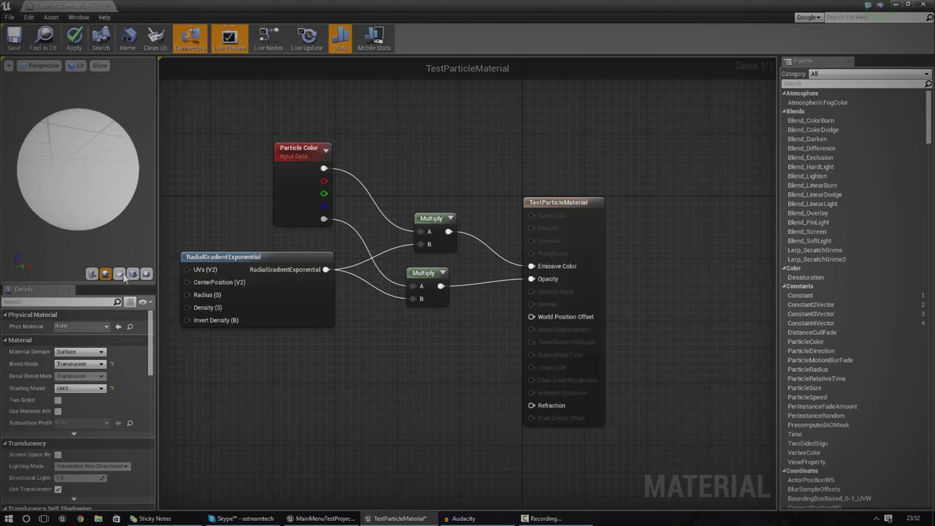
pyautogui.click(122, 274)
pyautogui.click(121, 276)
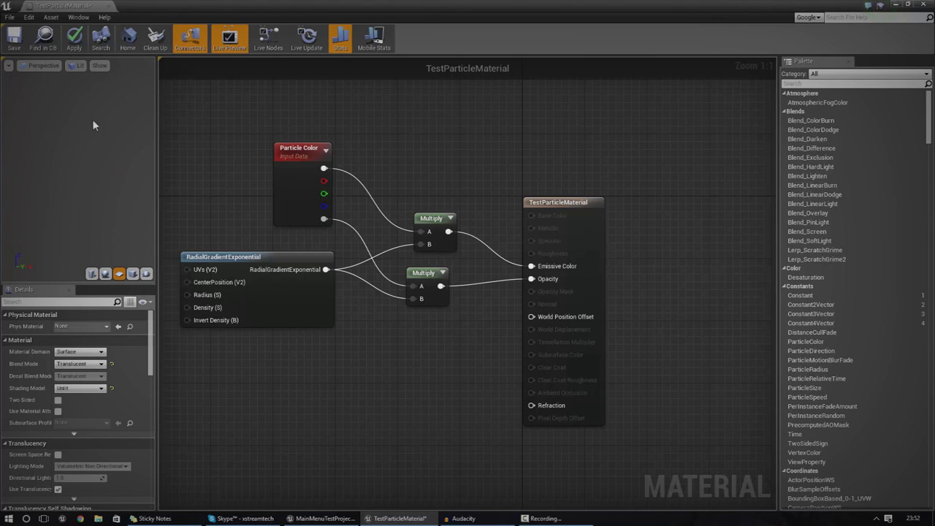
pyautogui.moveTo(119, 109); pyautogui.dragTo(127, 167)
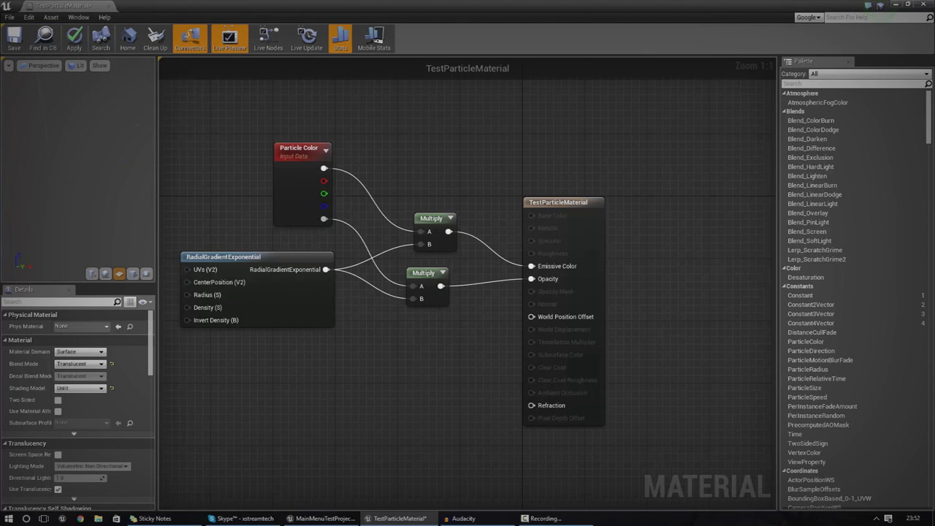
pyautogui.click(105, 273)
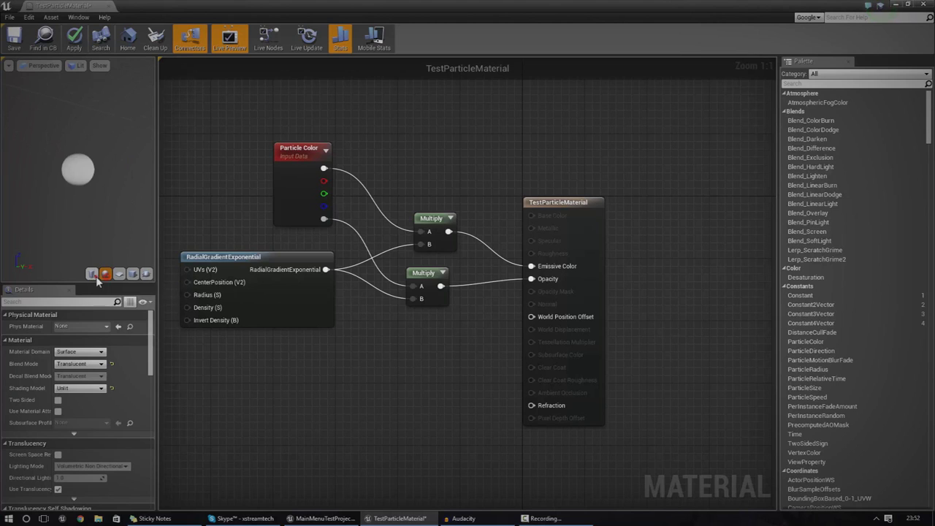
pyautogui.click(91, 273)
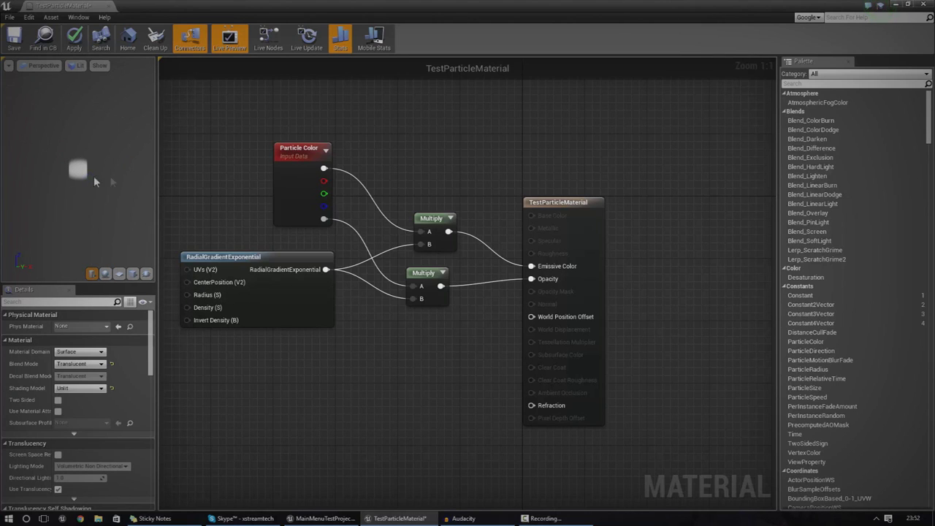
# Apply the TestParticleMaterial changes, with the preview back on the sphere, and close the material editor.
pyautogui.click(71, 53)
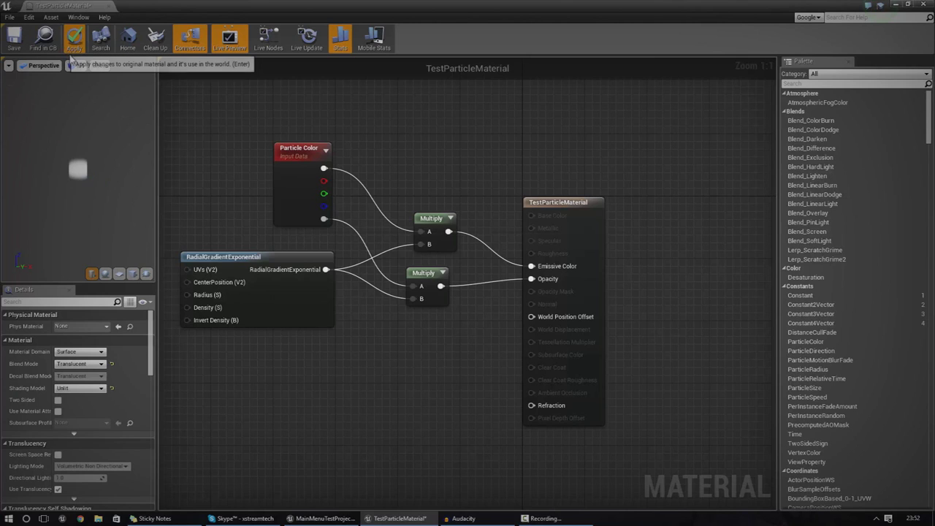
pyautogui.click(105, 273)
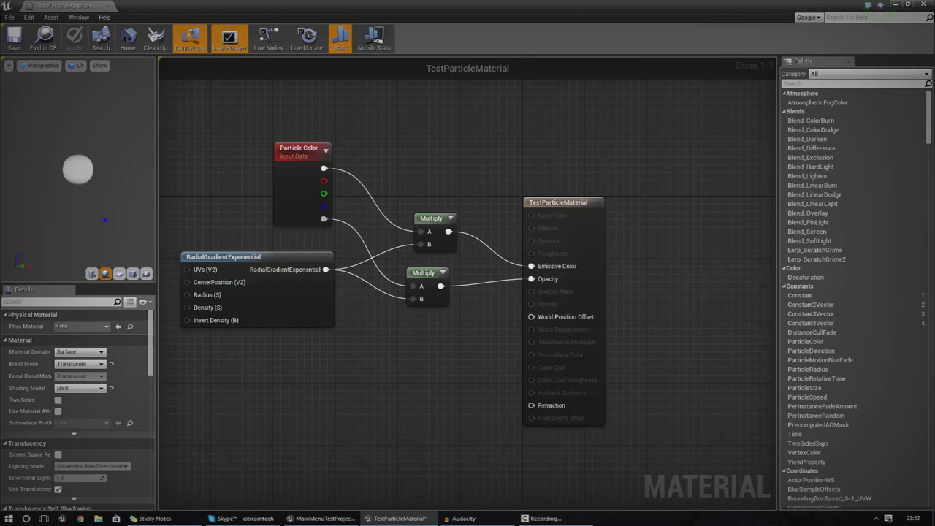
pyautogui.click(104, 5)
# Open the TestSparks particle system and bring up the settings of its emitter's Required module.
pyautogui.doubleClick(573, 422)
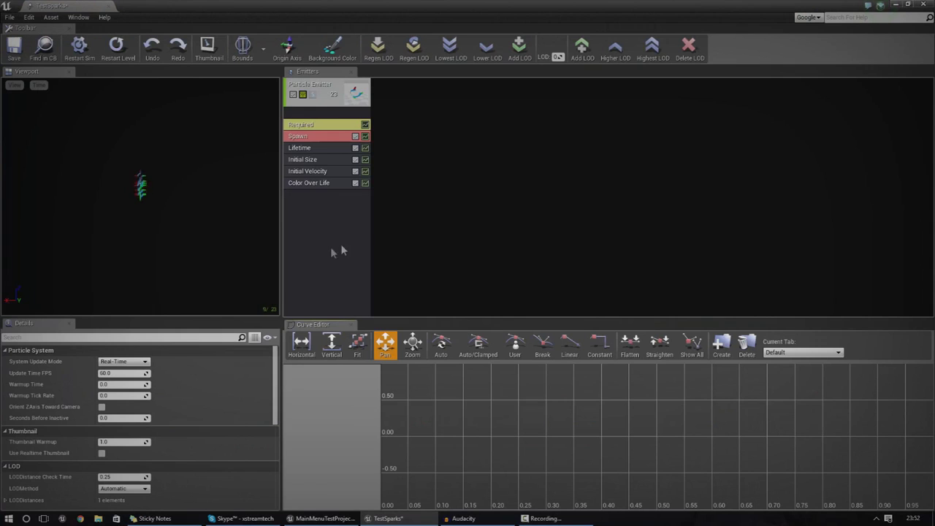
pyautogui.click(328, 105)
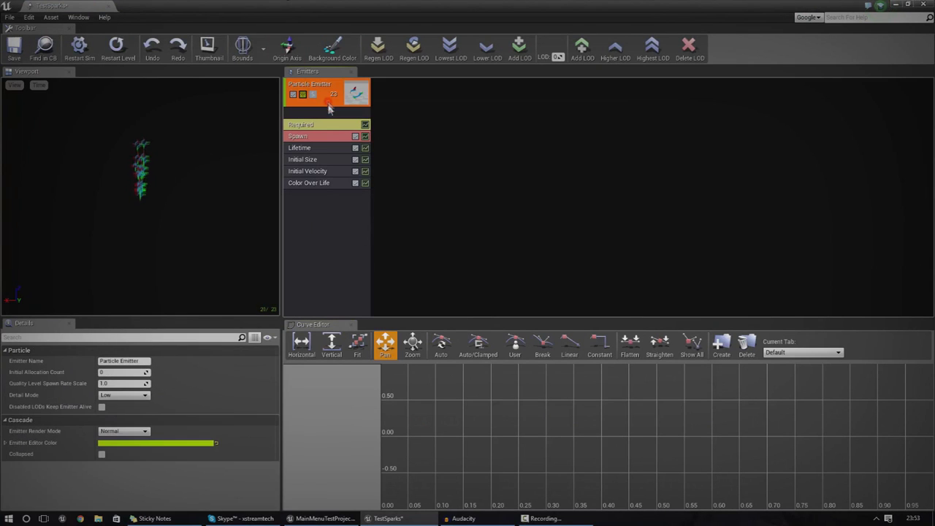
pyautogui.click(315, 124)
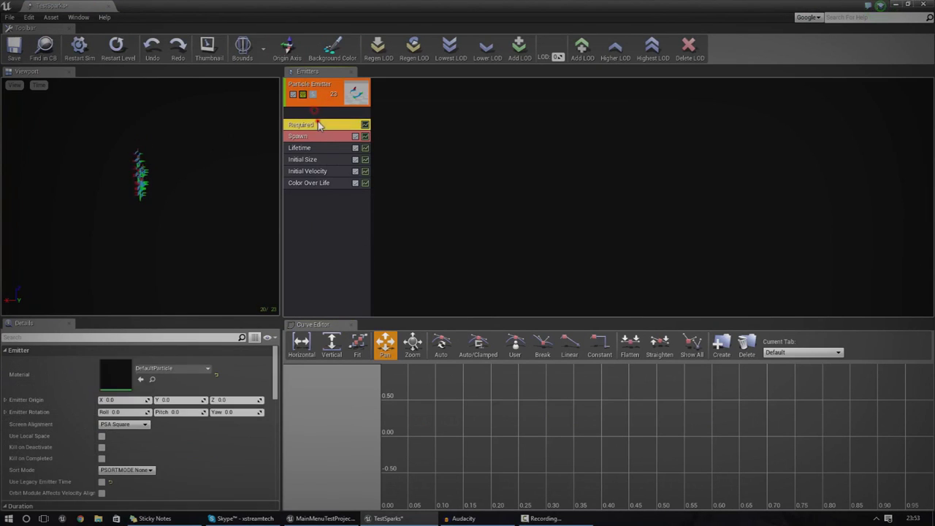
pyautogui.click(314, 136)
pyautogui.click(313, 128)
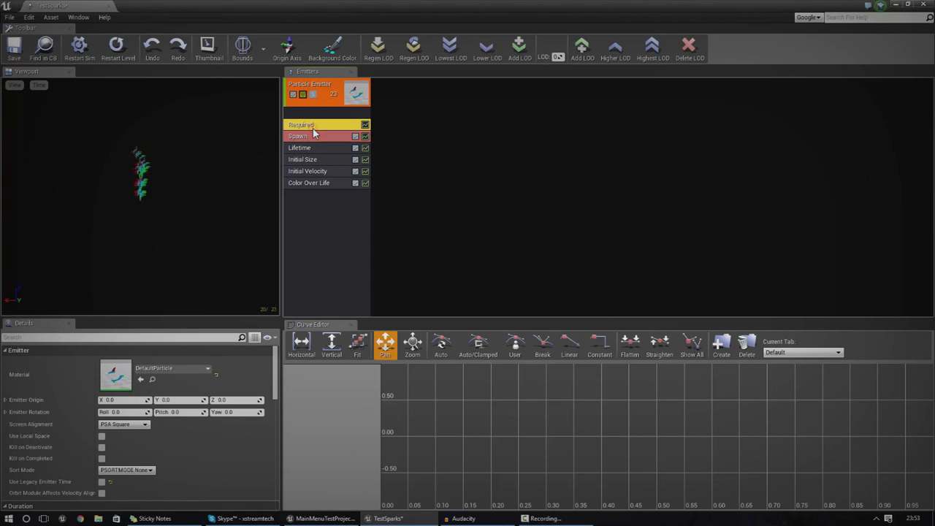
# Make the TestSparks editor a floating window and assign TestParticleMaterial from the Content Browser as the emitter's material.
pyautogui.doubleClick(465, 8)
pyautogui.moveTo(465, 12); pyautogui.dragTo(484, 42)
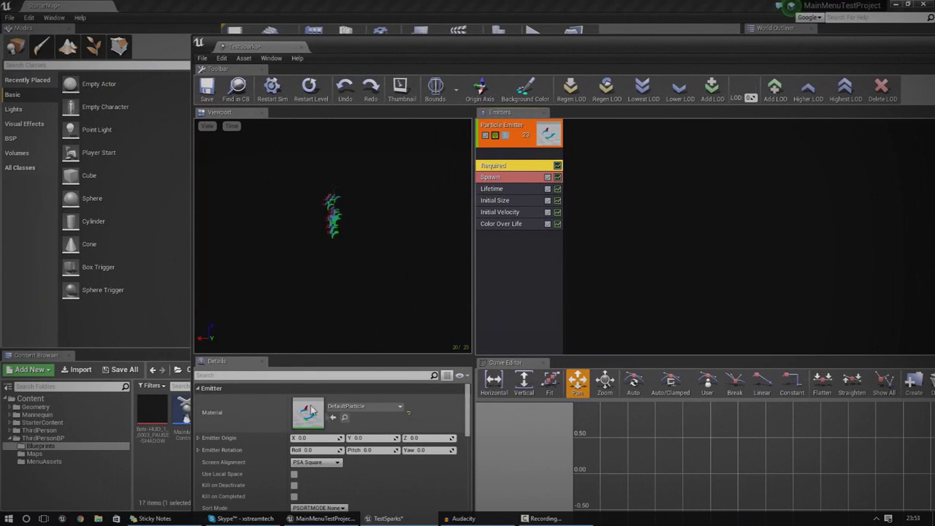
pyautogui.moveTo(345, 46); pyautogui.dragTo(730, 76)
pyautogui.click(537, 427)
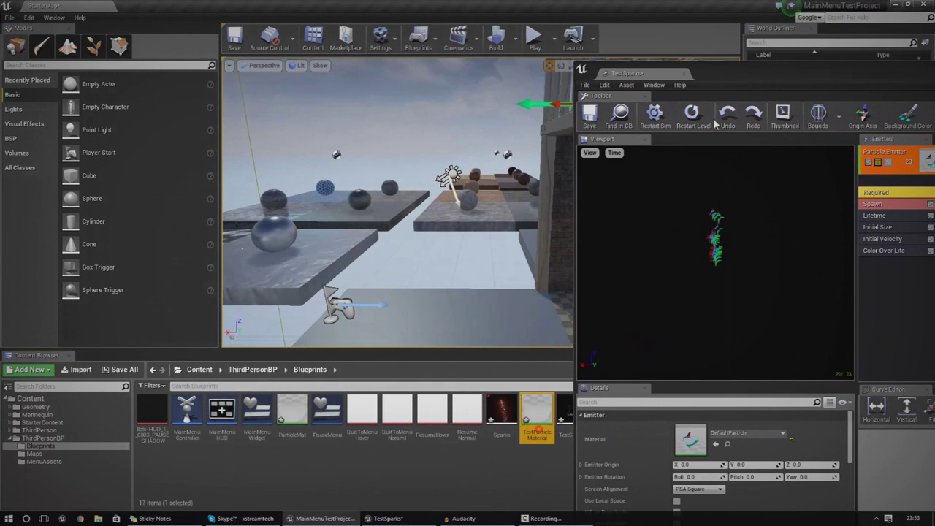
pyautogui.moveTo(727, 78); pyautogui.dragTo(381, 40)
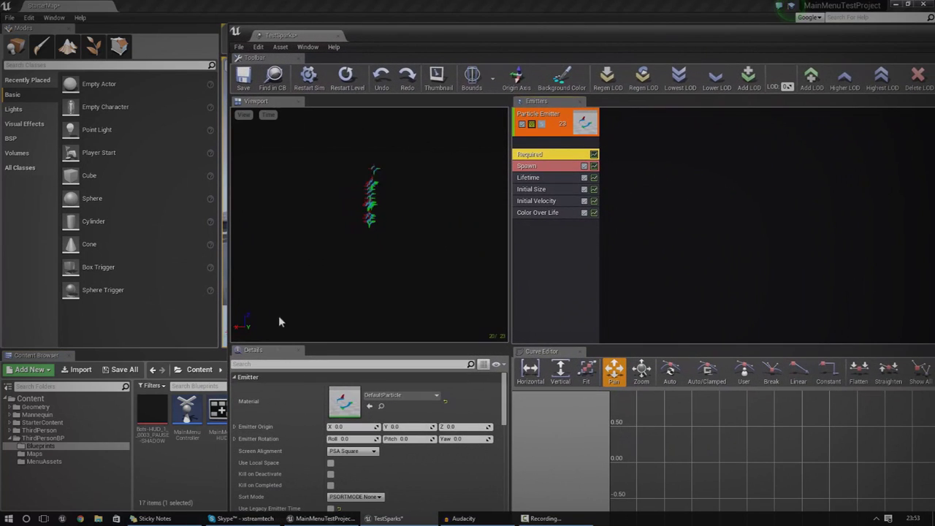
pyautogui.click(369, 406)
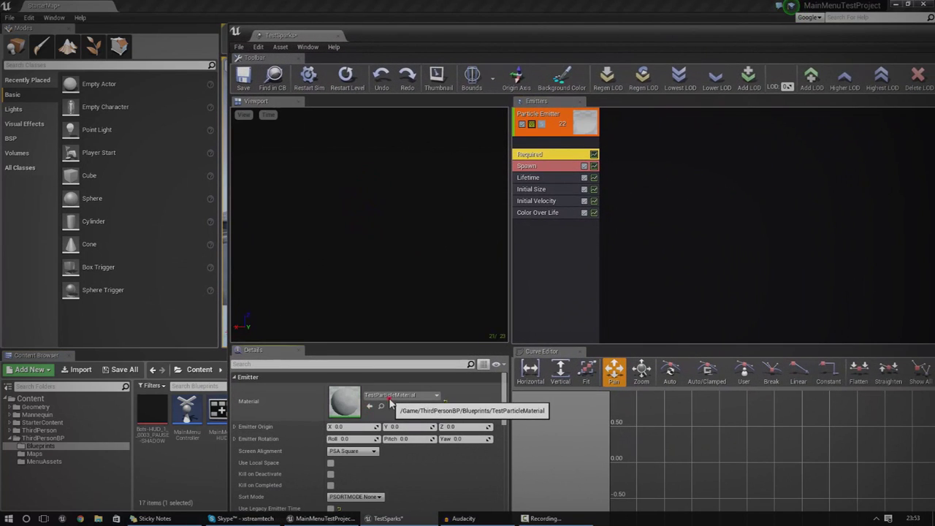
pyautogui.click(391, 399)
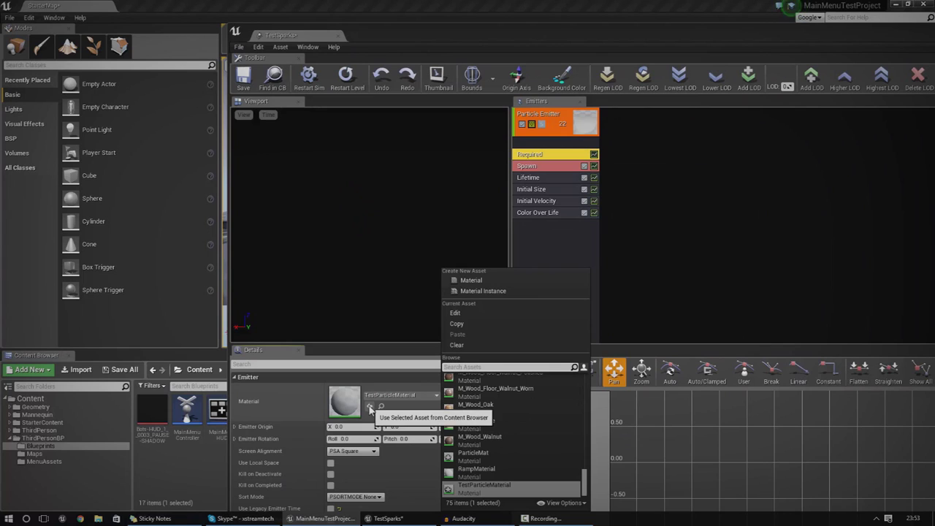
pyautogui.click(458, 235)
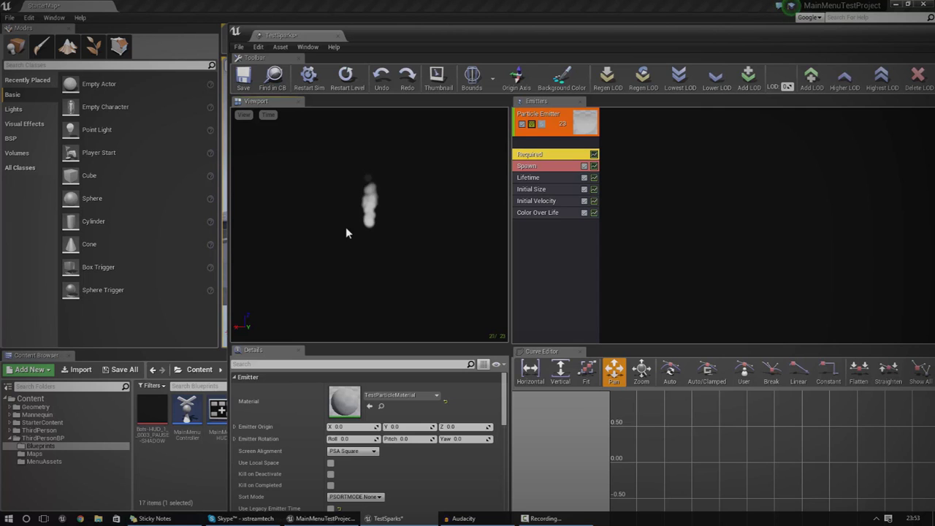
# Close the TestSparks editor and place a TestSparks emitter from the Blueprints folder on the floor platform in the level.
pyautogui.click(338, 35)
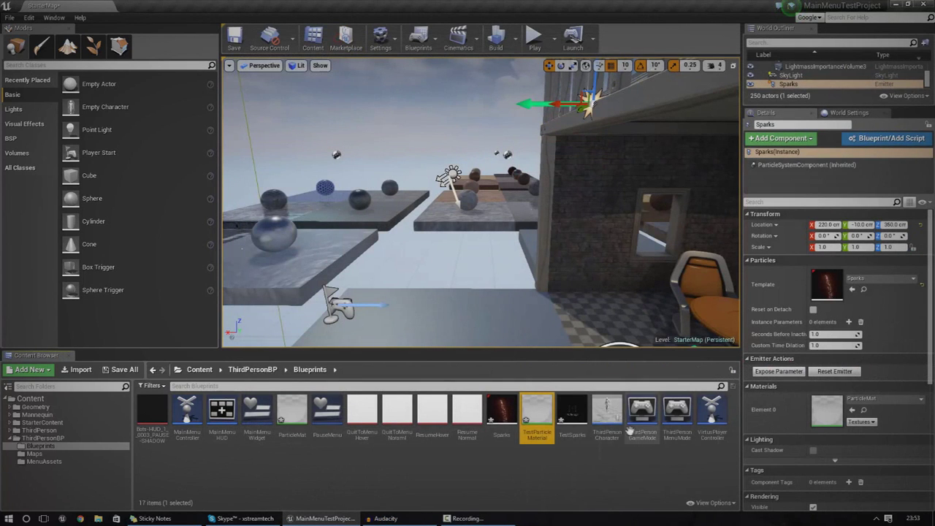
pyautogui.moveTo(572, 410); pyautogui.dragTo(387, 305)
pyautogui.moveTo(453, 303)
pyautogui.mouseDown(button='right')
pyautogui.moveTo(409, 328)
pyautogui.moveTo(453, 303)
pyautogui.mouseUp(button='right')
# Simulate the level and examine the placed TestSparks emitter on the floor next to the existing sparks effect.
pyautogui.click(555, 43)
pyautogui.click(555, 40)
pyautogui.click(584, 120)
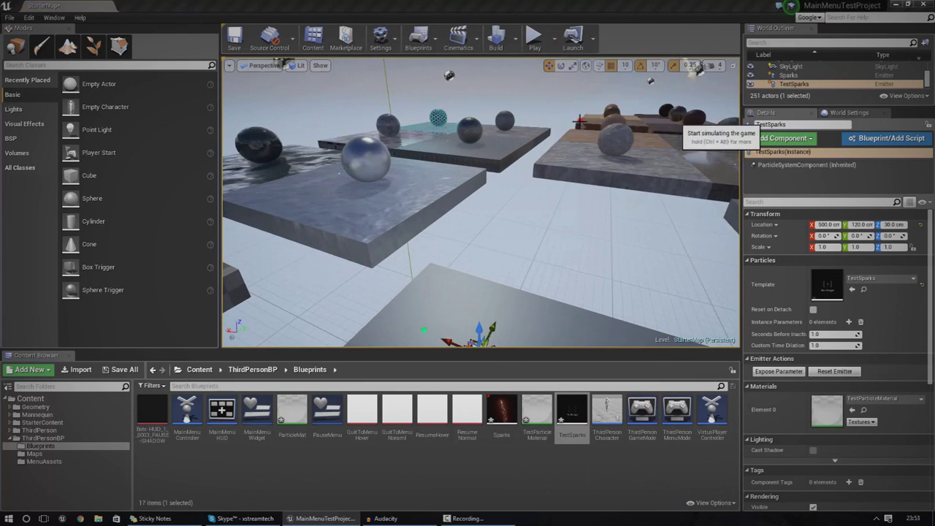
pyautogui.press('f')
pyautogui.moveTo(522, 239); pyautogui.dragTo(322, 226, button='right')
pyautogui.click(538, 209)
pyautogui.press('s')
pyautogui.moveTo(551, 260); pyautogui.dragTo(599, 219)
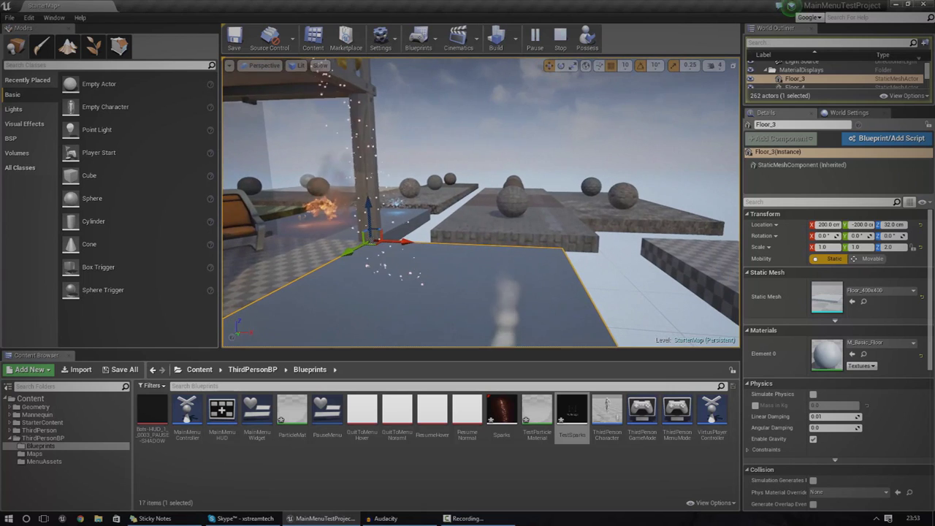
pyautogui.moveTo(546, 174); pyautogui.dragTo(551, 267, button='right')
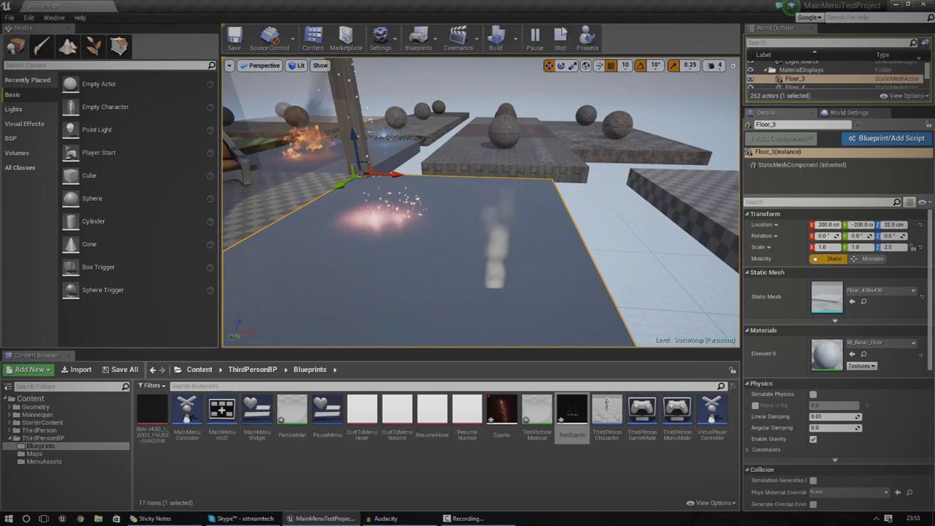
# Stop the simulation, reopen the TestSparks particle system and set the Spawn module's constant rate to 50.
pyautogui.click(561, 57)
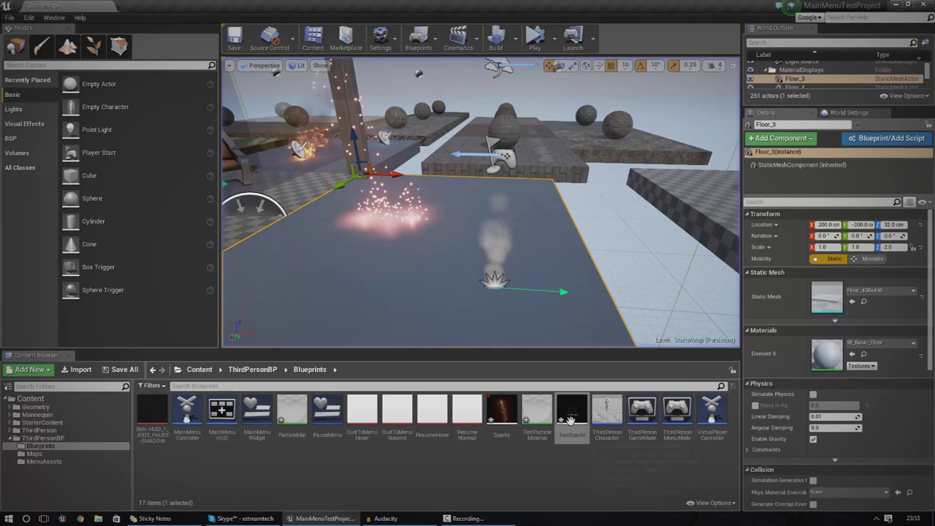
pyautogui.doubleClick(574, 415)
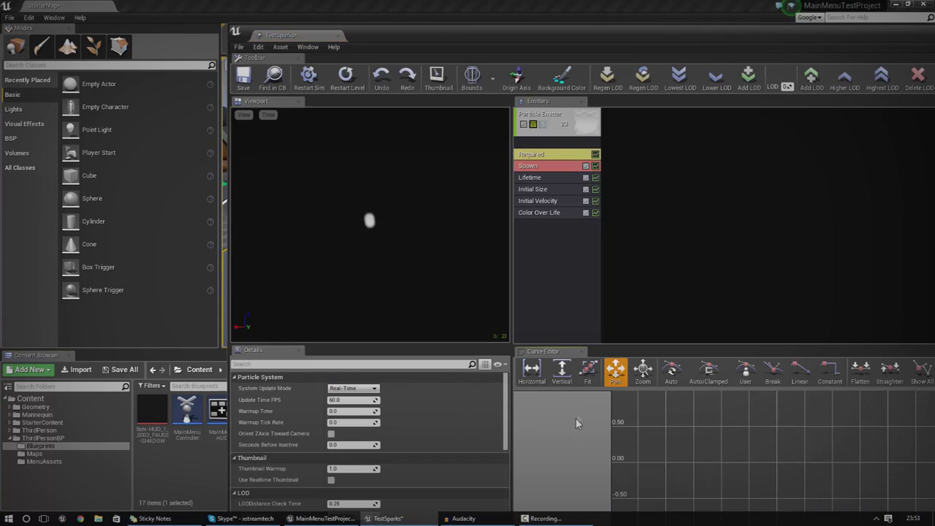
pyautogui.doubleClick(495, 41)
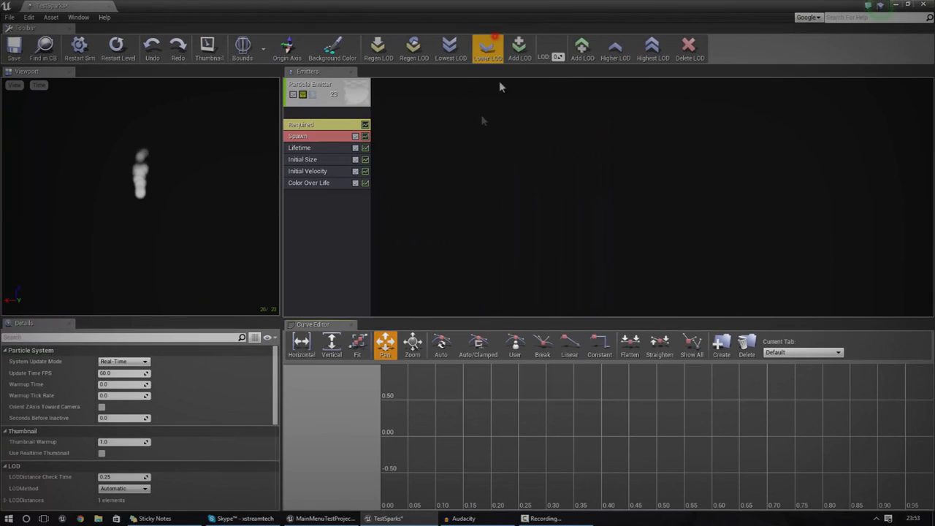
pyautogui.click(297, 136)
pyautogui.click(128, 384)
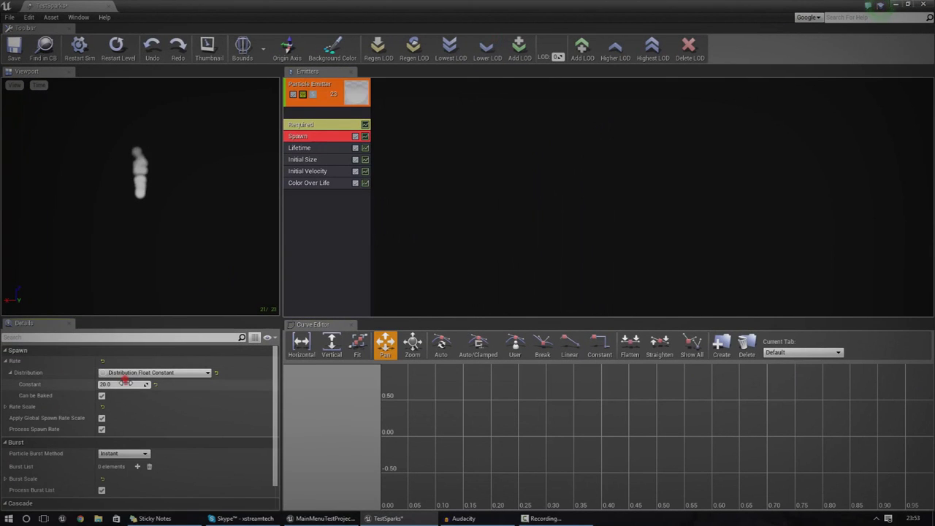
pyautogui.write('50')
pyautogui.press('Return')
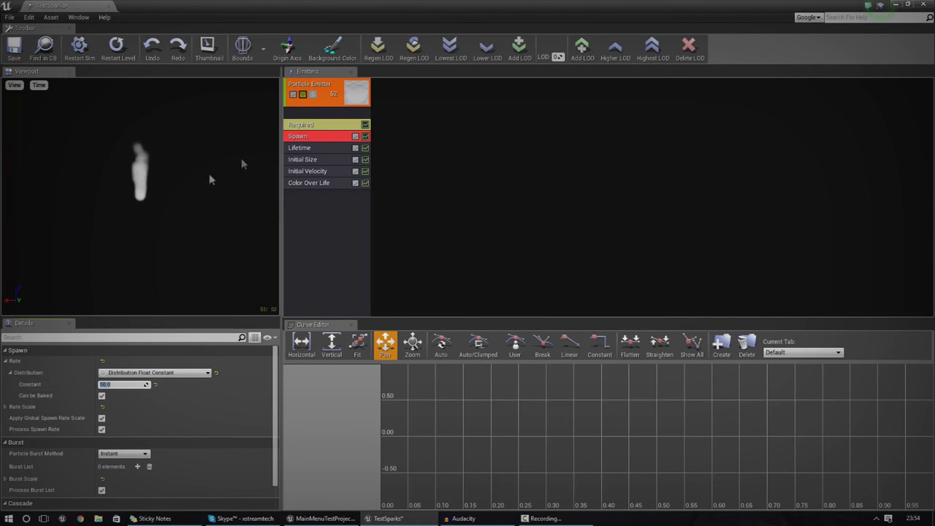
# In the Initial Size module, set the maximum start size to 5 on X, Y and Z.
pyautogui.click(306, 164)
pyautogui.click(140, 398)
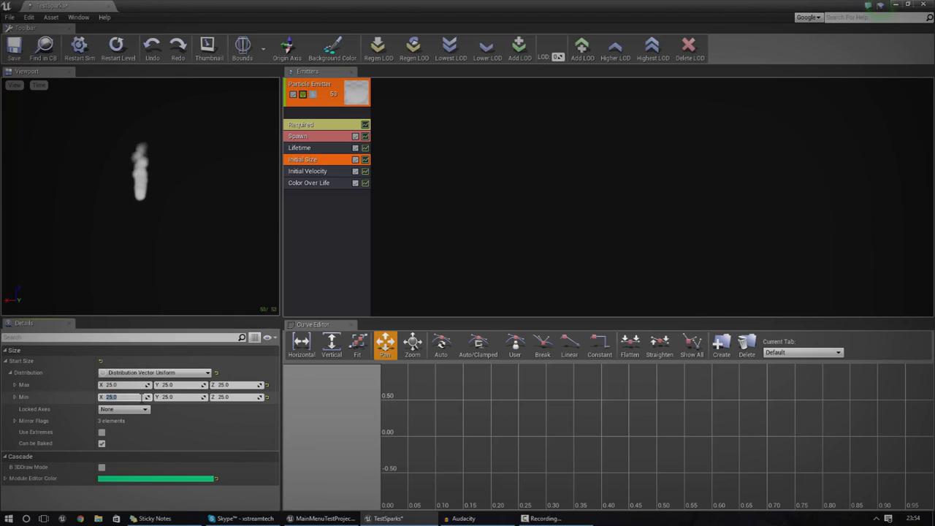
pyautogui.click(134, 387)
pyautogui.write('5')
pyautogui.click(185, 386)
pyautogui.write('5')
pyautogui.click(245, 386)
pyautogui.click(246, 385)
pyautogui.write('5')
pyautogui.press('Return')
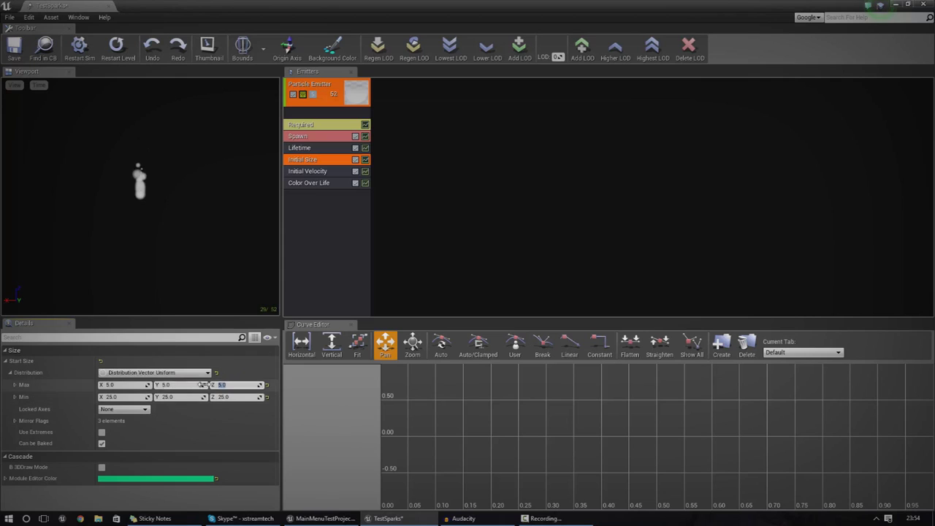
# Set the minimum start size to 3 on X, Y and Z, then save and close TestSparks.
pyautogui.click(133, 397)
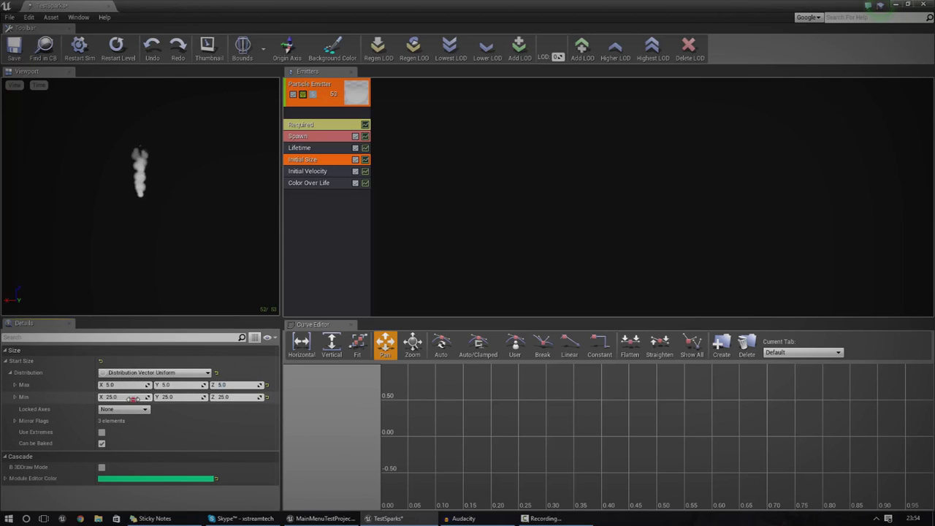
pyautogui.write('3')
pyautogui.click(183, 396)
pyautogui.write('3')
pyautogui.click(231, 396)
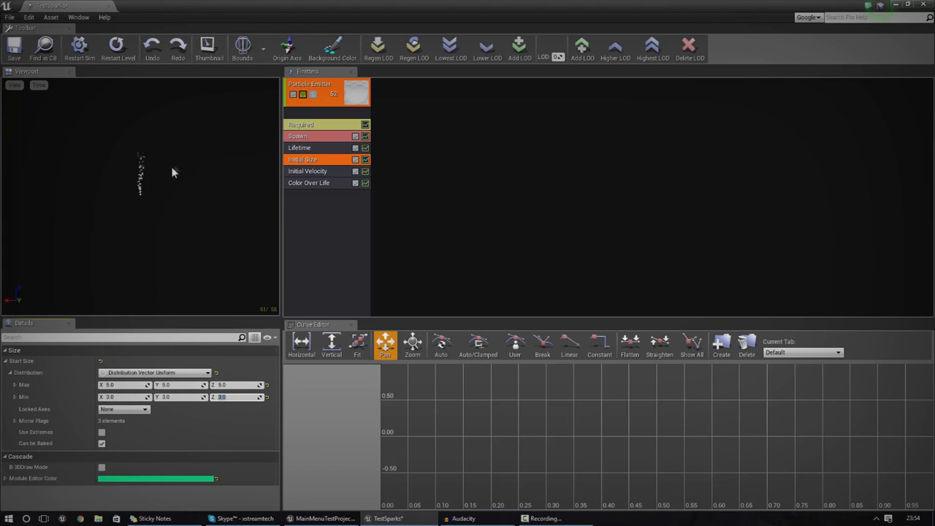
pyautogui.write('3')
pyautogui.click(14, 47)
pyautogui.click(107, 6)
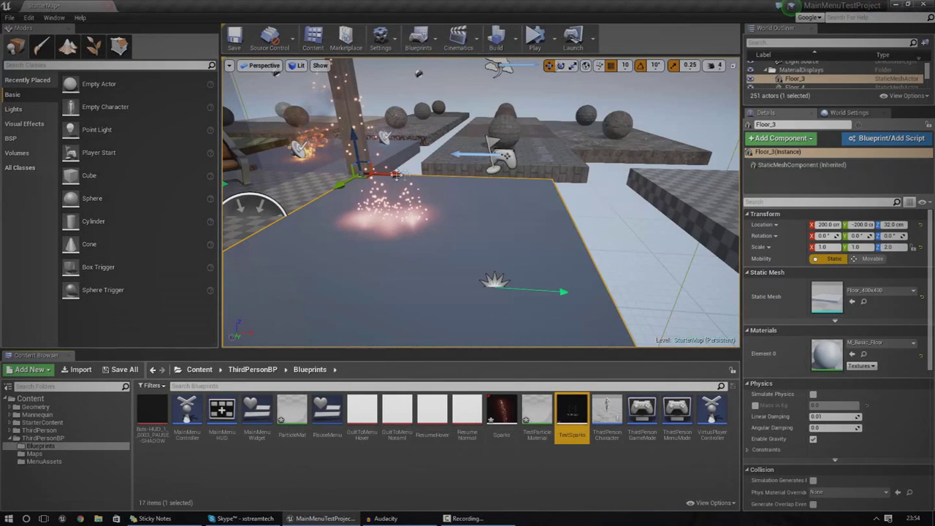
# Simulate the level to examine the resized TestSparks particles on the floor, and stop the simulation.
pyautogui.moveTo(490, 223); pyautogui.dragTo(543, 193, button='right')
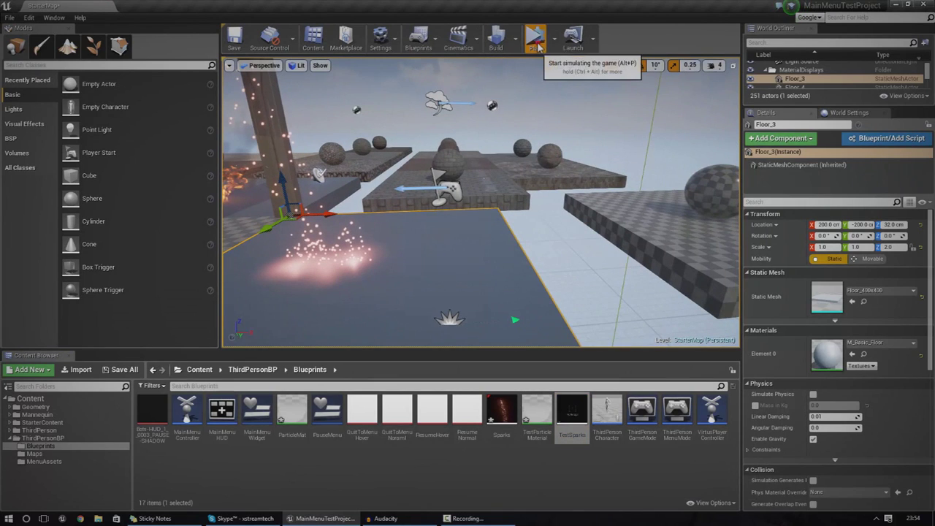
pyautogui.click(535, 38)
pyautogui.moveTo(501, 218); pyautogui.dragTo(428, 140, button='right')
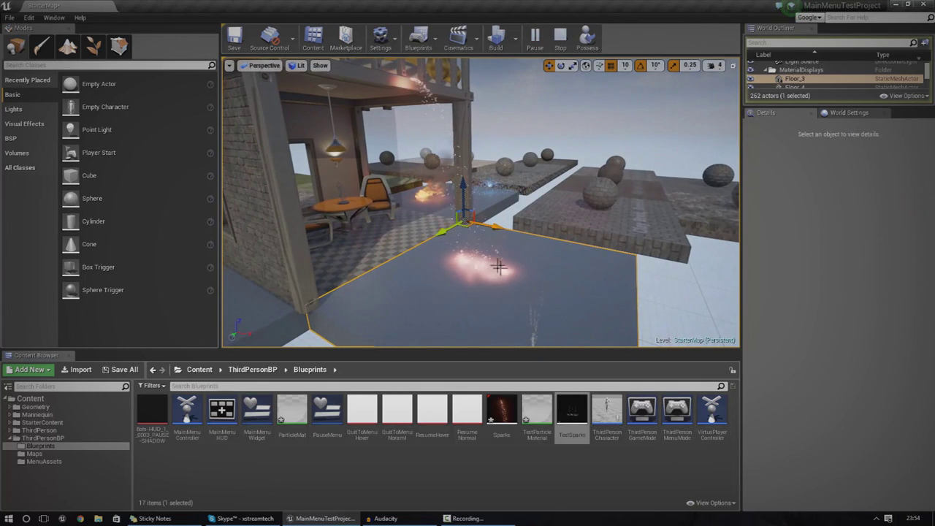
pyautogui.click(560, 38)
pyautogui.moveTo(515, 207); pyautogui.dragTo(547, 252, button='right')
# Reopen TestSparks and set the Initial Velocity module's start velocity on X to a maximum of 300 and a minimum of 100.
pyautogui.doubleClick(574, 417)
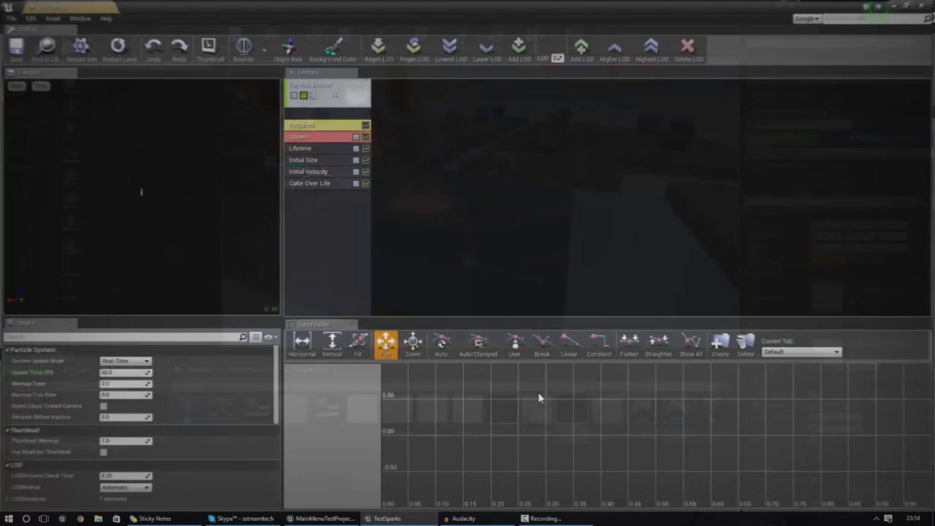
pyautogui.click(292, 182)
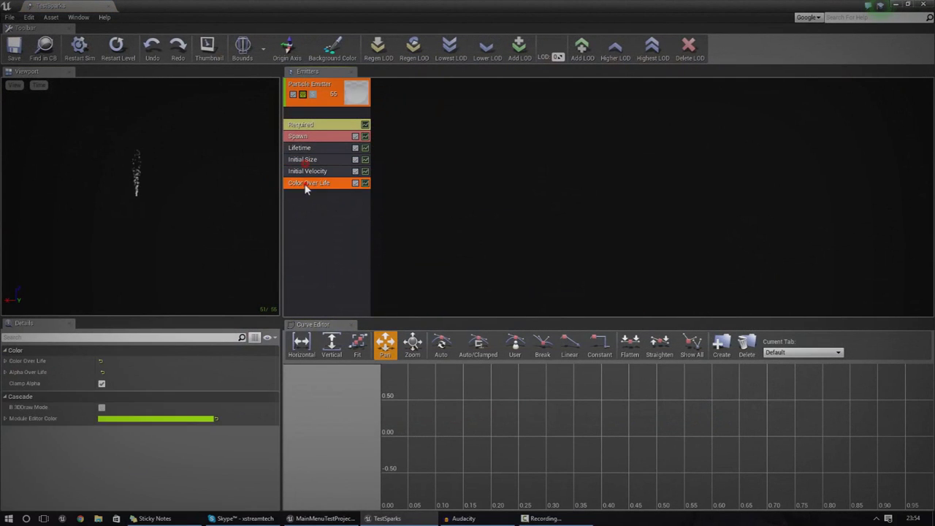
pyautogui.click(308, 172)
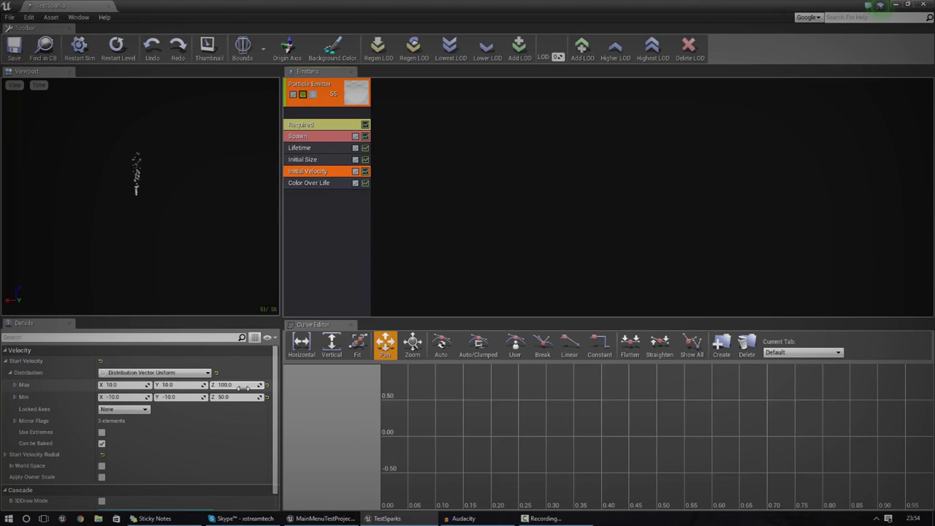
pyautogui.click(138, 385)
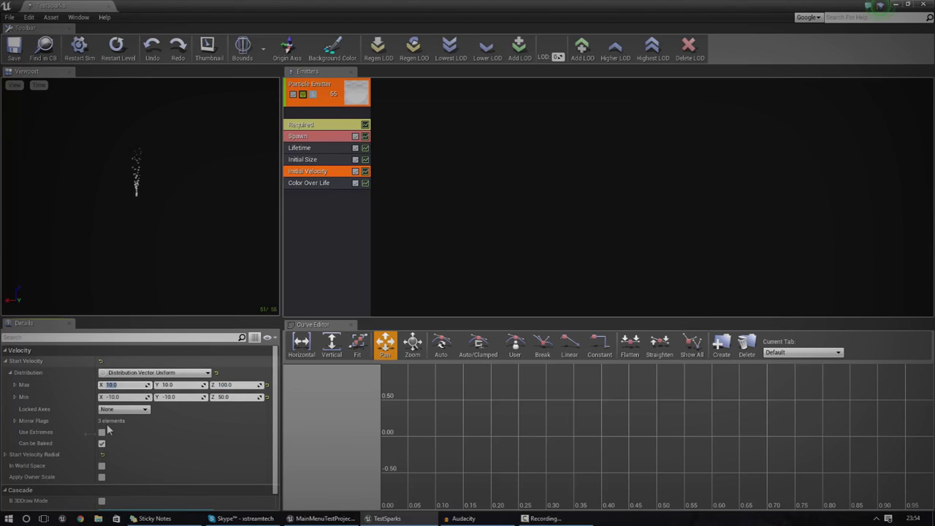
pyautogui.moveTo(92, 283); pyautogui.dragTo(182, 284)
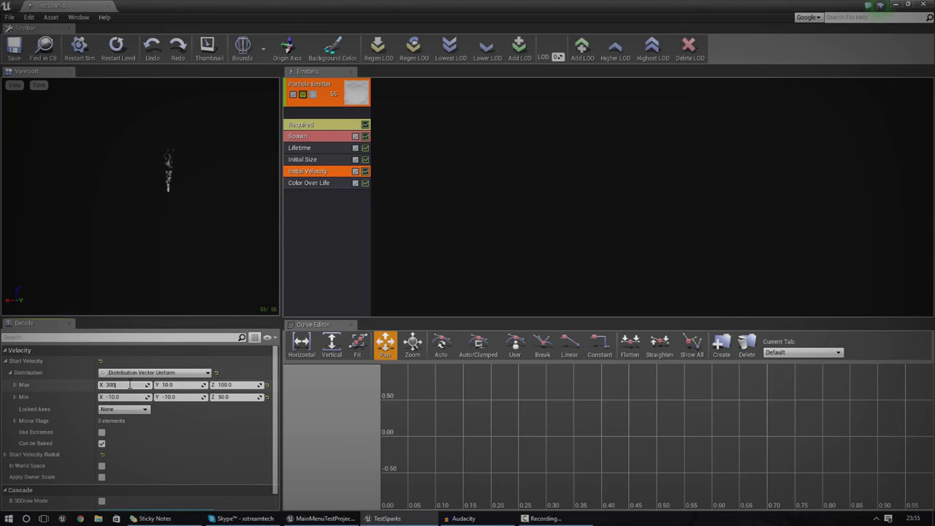
pyautogui.press('Tab')
pyautogui.press('Tab')
pyautogui.press('Tab')
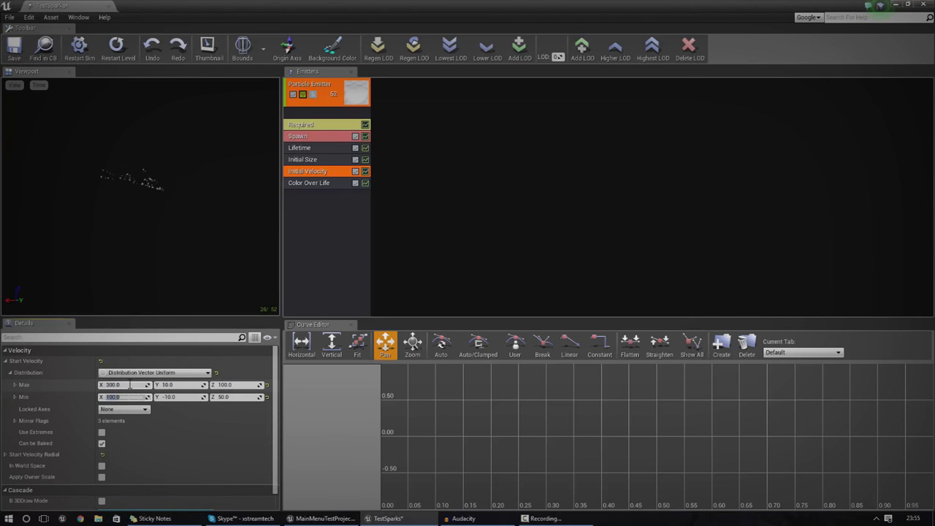
pyautogui.moveTo(194, 221); pyautogui.dragTo(252, 227)
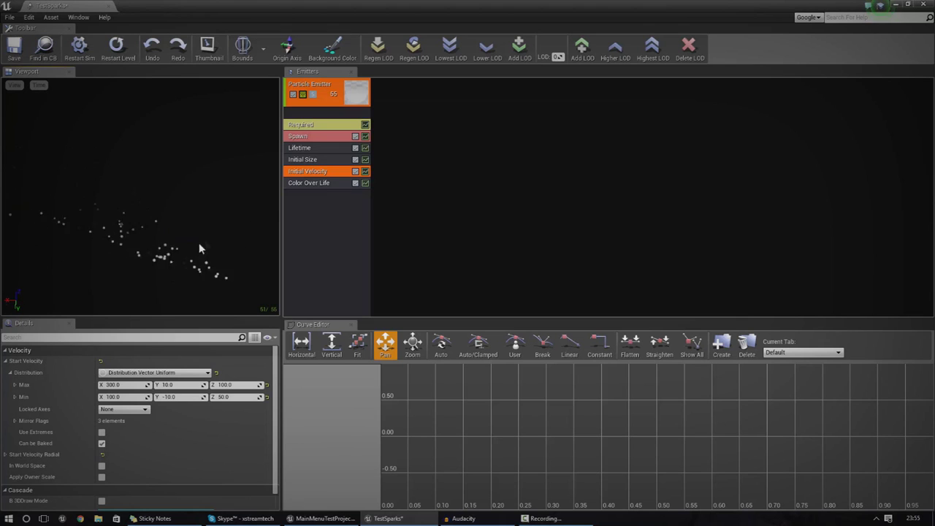
# Return to the level and simulate it to examine the sideways motion of the TestSparks particles, then stop the simulation.
pyautogui.moveTo(209, 6); pyautogui.dragTo(0, 132)
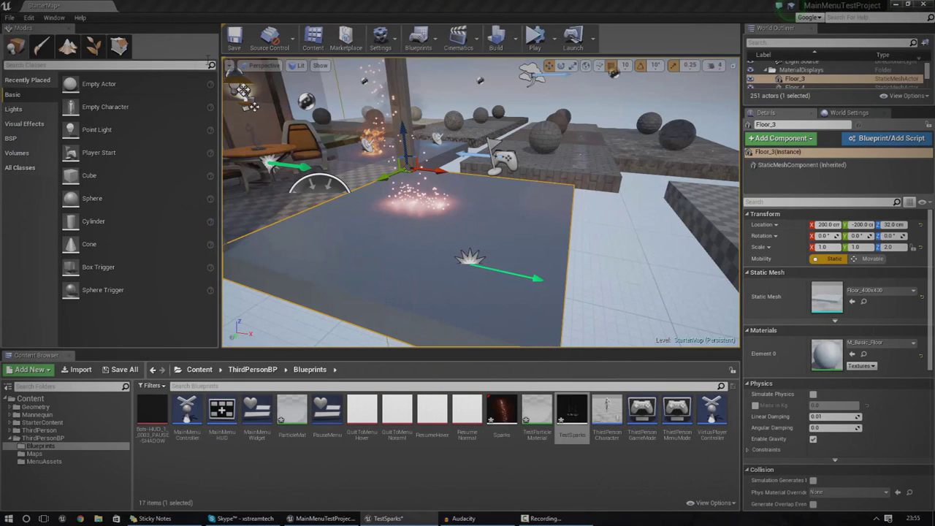
pyautogui.click(535, 44)
pyautogui.click(534, 44)
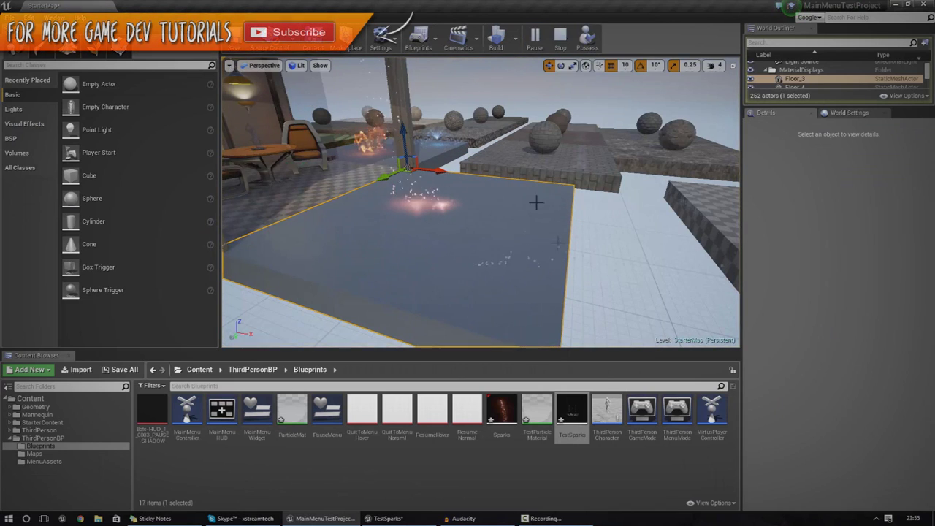
pyautogui.moveTo(573, 257); pyautogui.dragTo(547, 236, button='right')
pyautogui.click(547, 236)
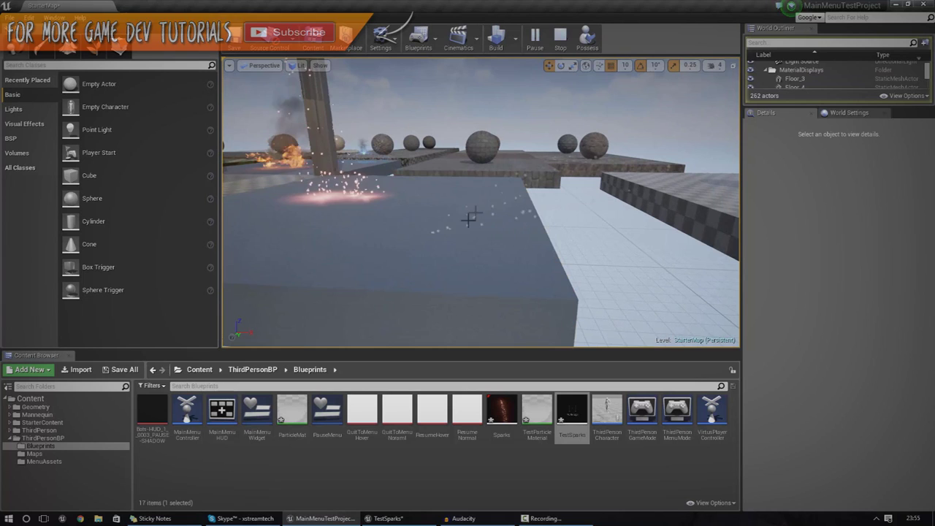
pyautogui.click(560, 38)
# Switch back to the TestSparks editor and add a Const Acceleration module to the particle emitter.
pyautogui.click(388, 517)
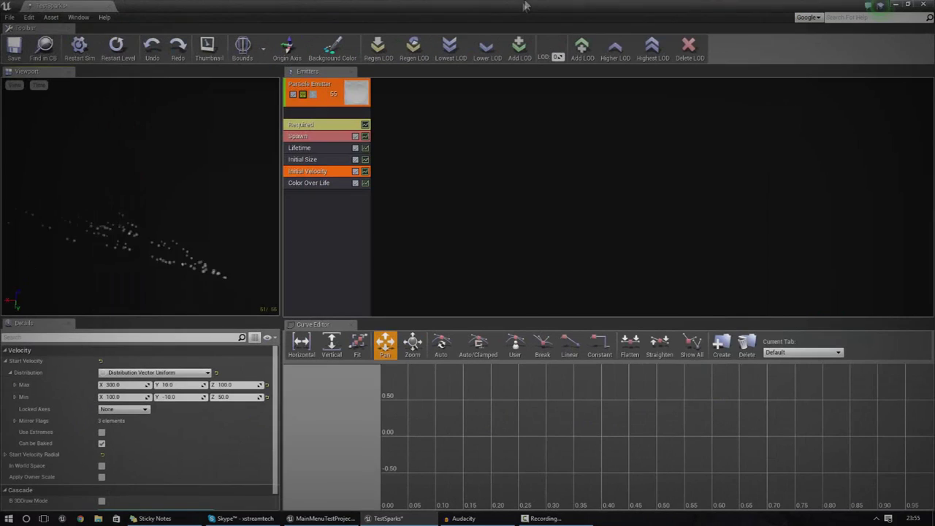
pyautogui.click(331, 183)
pyautogui.click(322, 171)
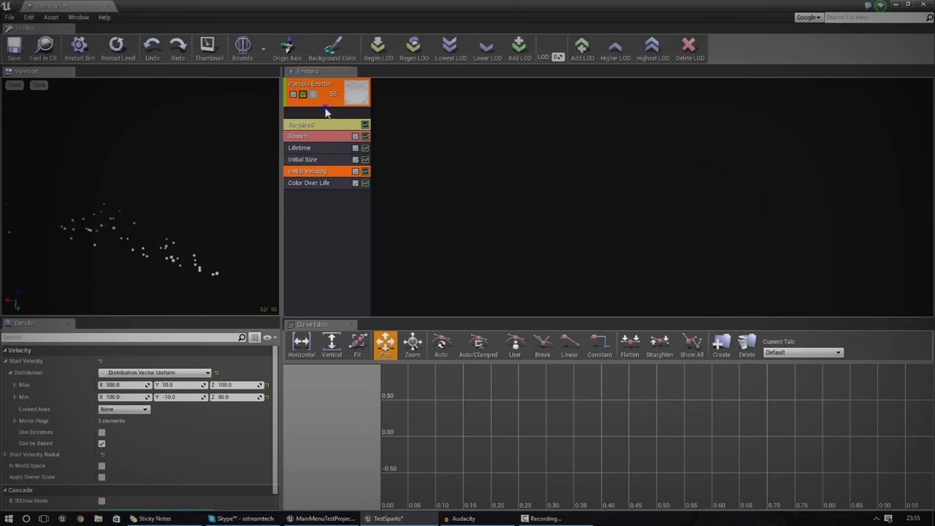
pyautogui.rightClick(304, 110)
pyautogui.click(303, 214)
pyautogui.rightClick(303, 213)
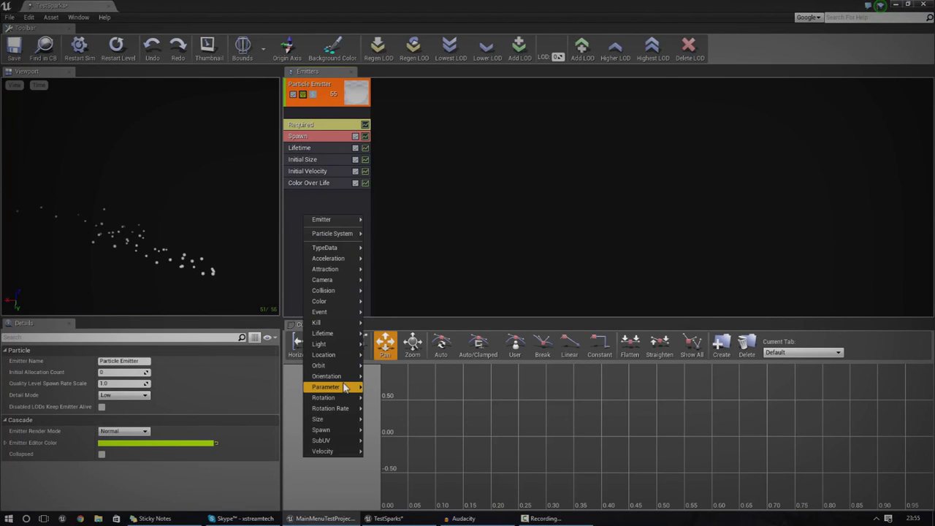
pyautogui.moveTo(345, 387)
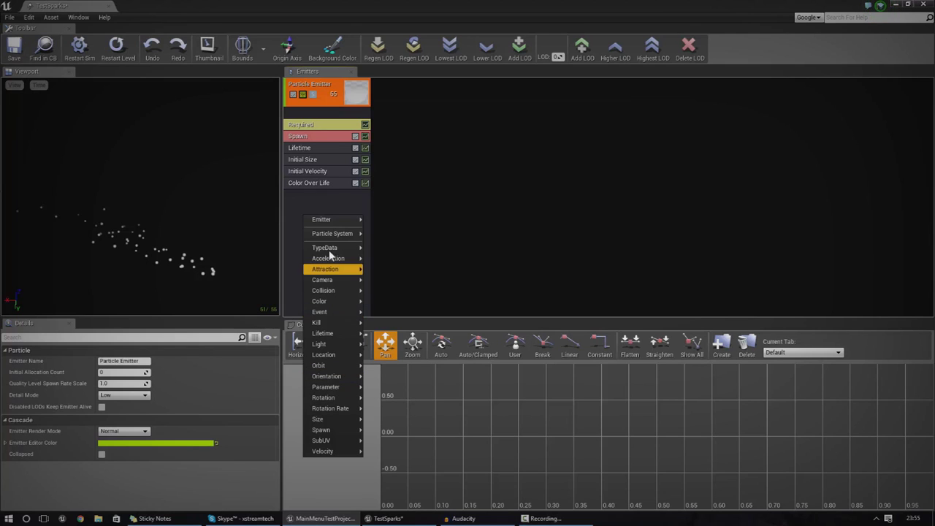
pyautogui.moveTo(328, 260)
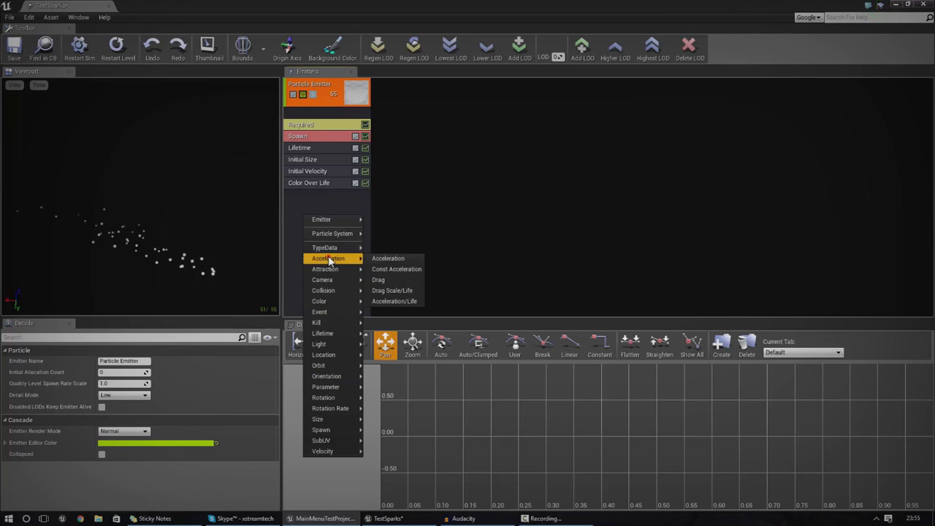
pyautogui.click(397, 269)
pyautogui.click(329, 196)
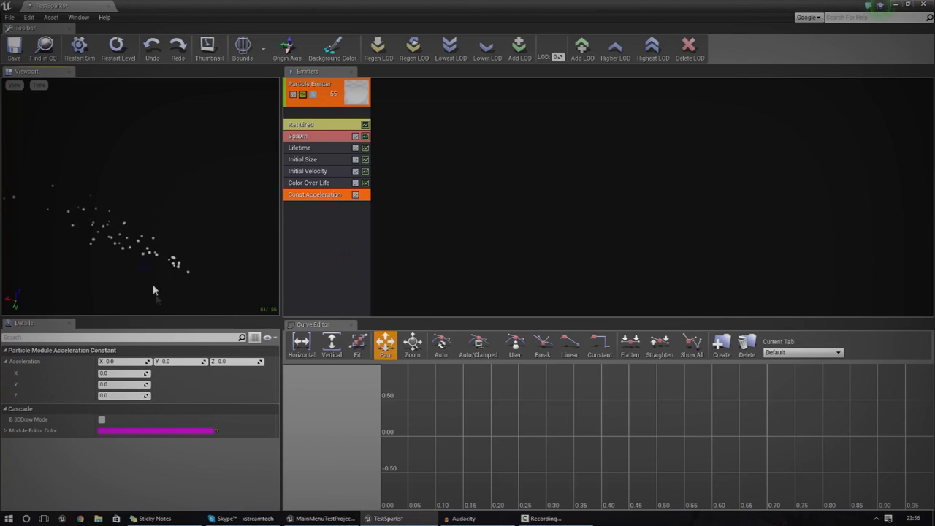
# Set the Const Acceleration module's Z acceleration to 900 and check the particle motion in the preview.
pyautogui.click(117, 395)
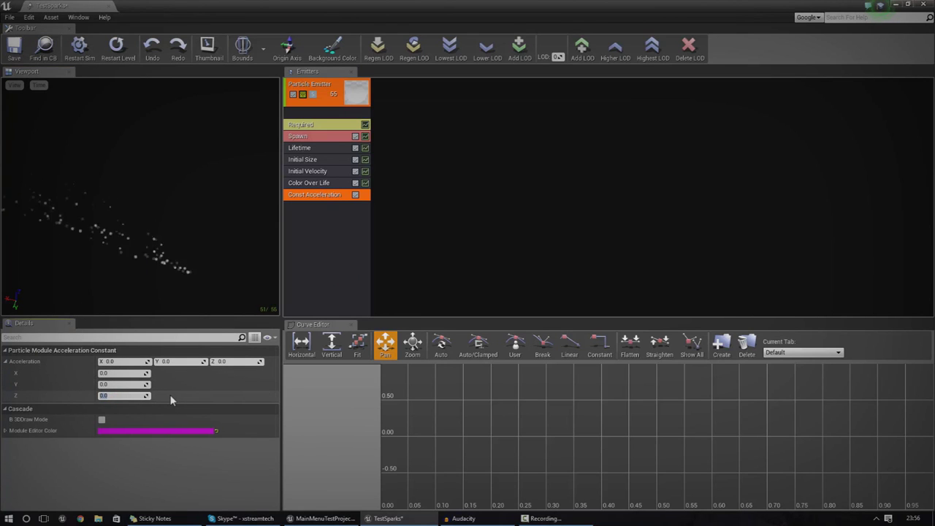
pyautogui.press('BackSpace')
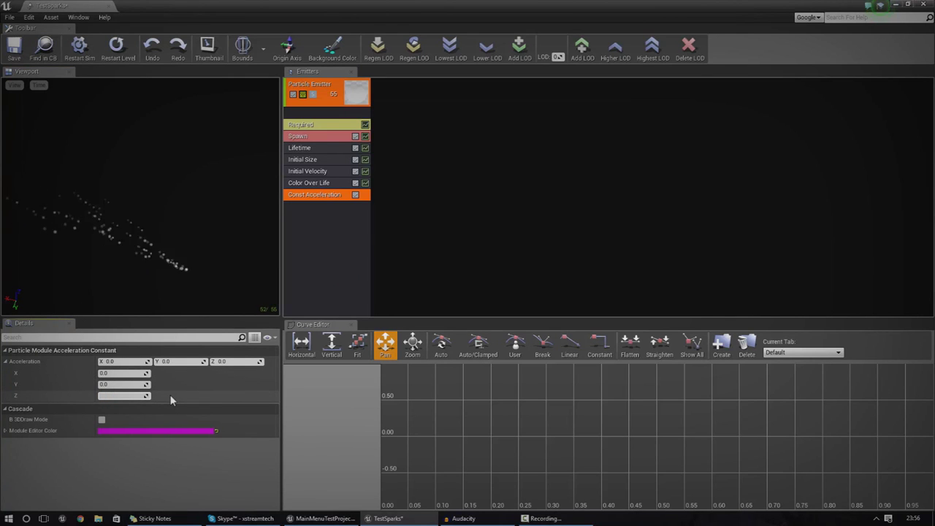
pyautogui.write('900')
pyautogui.press('Return')
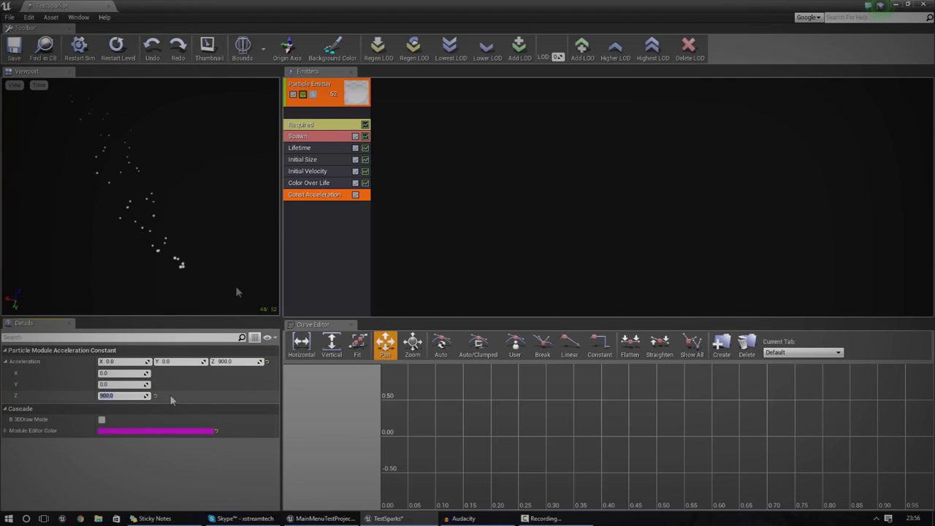
pyautogui.moveTo(215, 205); pyautogui.dragTo(215, 205, button='right')
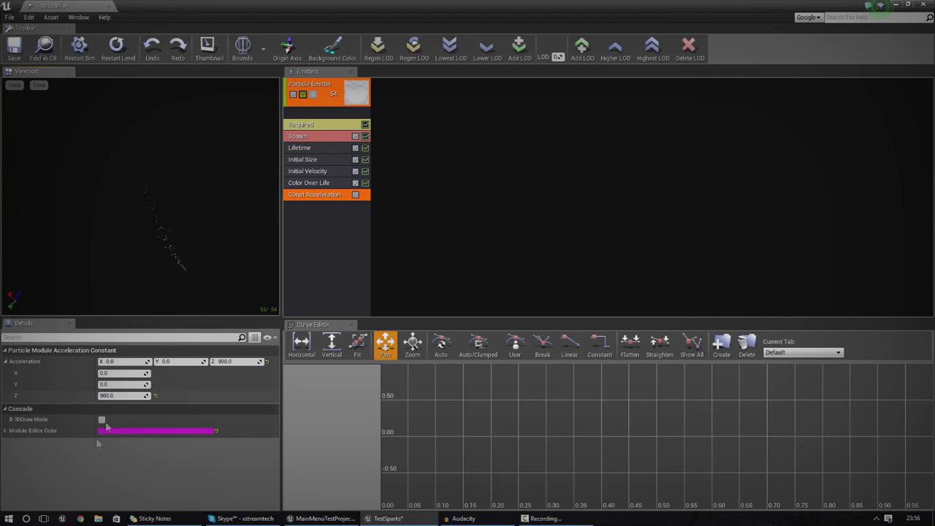
# Set the Const Acceleration module's Z acceleration to -900, check the preview and close the TestSparks editor.
pyautogui.click(118, 395)
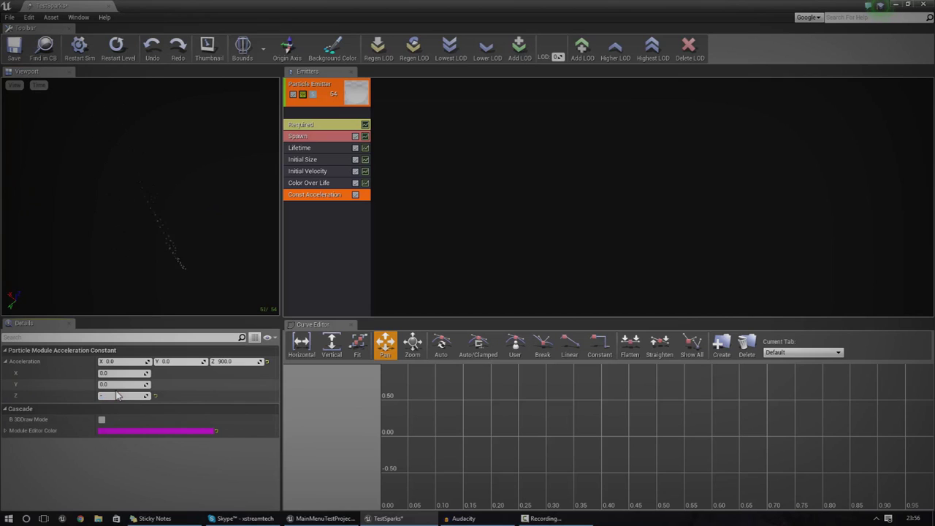
pyautogui.click(184, 266)
pyautogui.moveTo(184, 266); pyautogui.dragTo(242, 266)
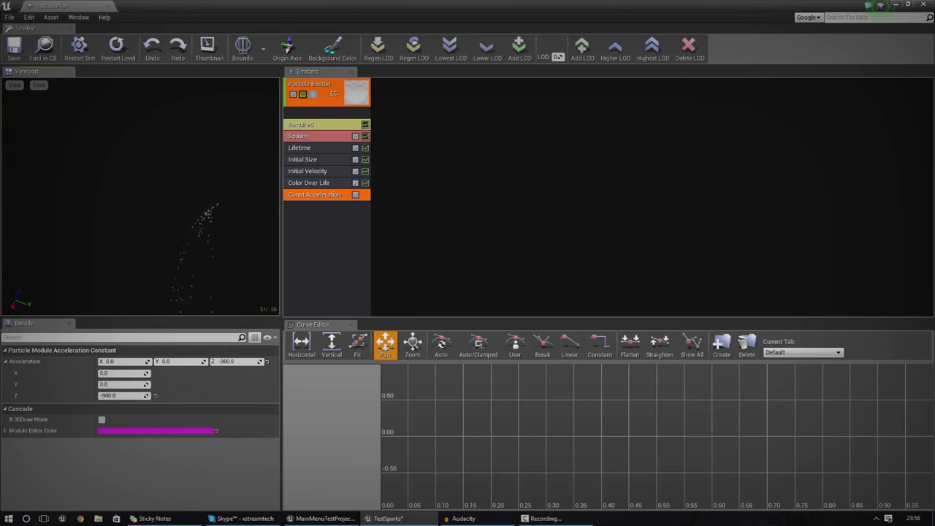
pyautogui.click(110, 6)
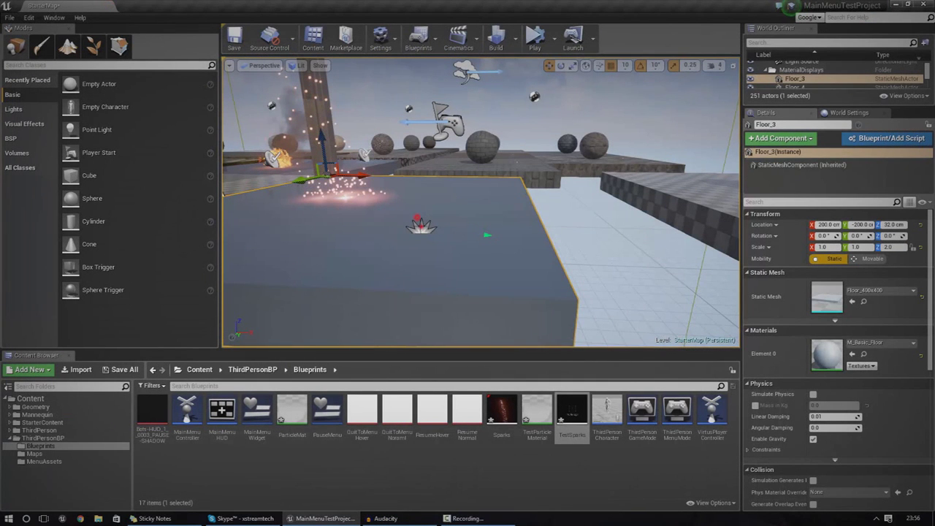
# Raise the TestSparks emitter to a Z location of 150 cm, simulate the level to check the falling particles, and stop the simulation.
pyautogui.click(417, 218)
pyautogui.moveTo(422, 207); pyautogui.dragTo(491, 79)
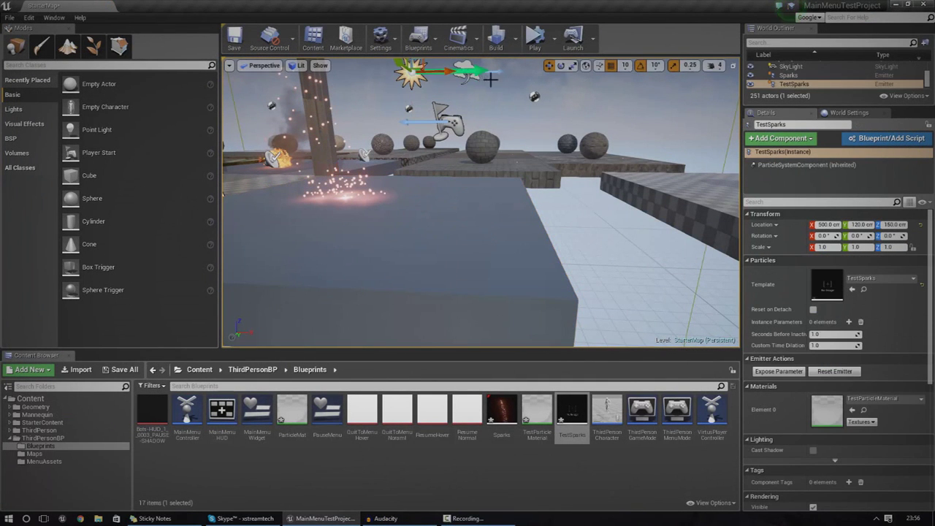
pyautogui.click(536, 38)
pyautogui.moveTo(494, 182); pyautogui.dragTo(475, 229, button='right')
pyautogui.moveTo(461, 183)
pyautogui.mouseDown(button='right')
pyautogui.moveTo(394, 110)
pyautogui.moveTo(439, 175)
pyautogui.moveTo(417, 186)
pyautogui.moveTo(459, 183)
pyautogui.mouseUp(button='right')
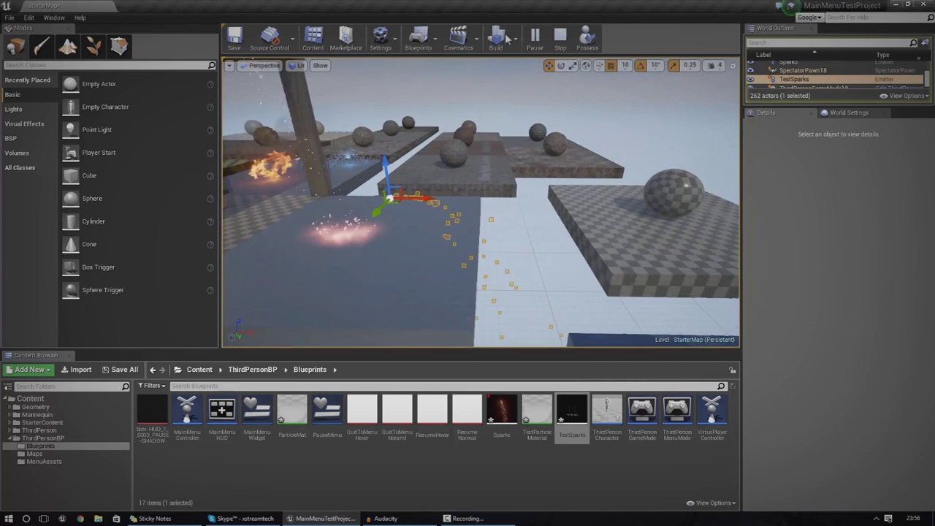
pyautogui.press('Escape')
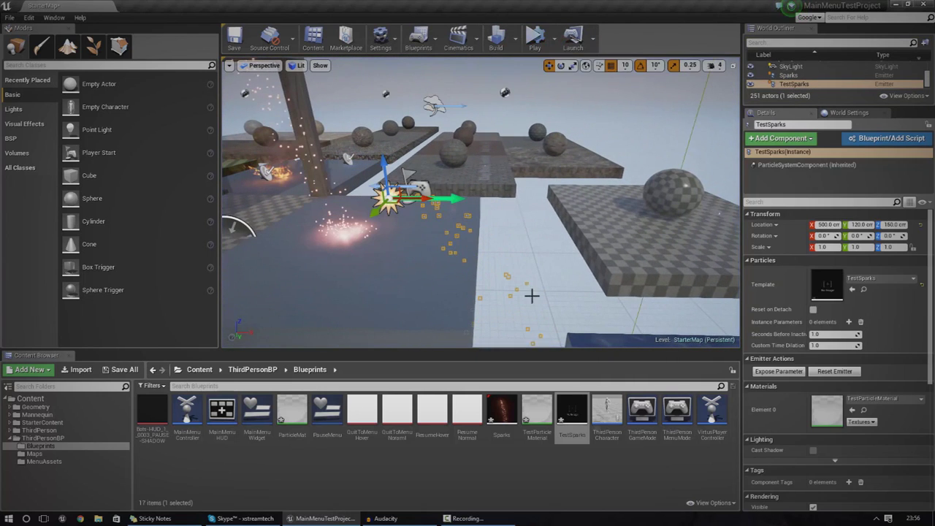
# Reopen TestSparks for editing and review its Const Acceleration, Color Over Life, Initial Velocity and Initial Size modules.
pyautogui.doubleClick(575, 418)
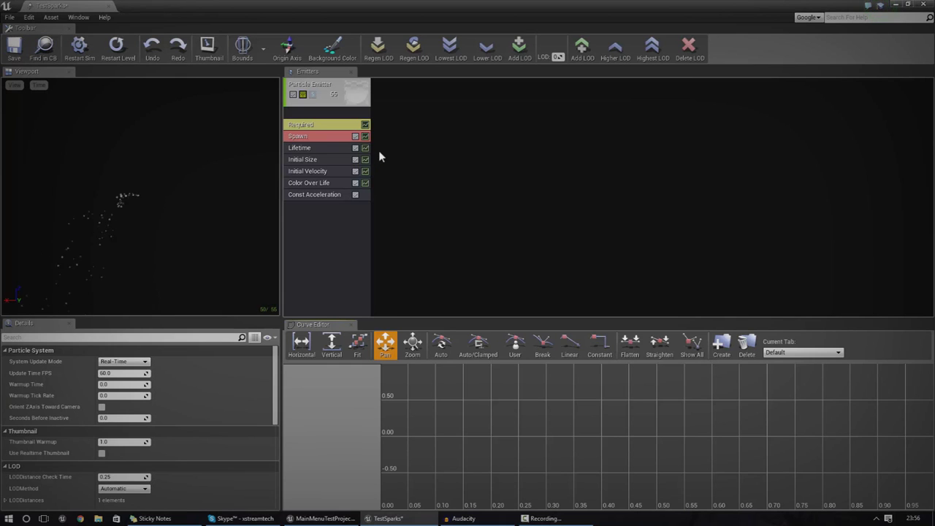
pyautogui.click(334, 211)
pyautogui.click(329, 194)
pyautogui.click(330, 183)
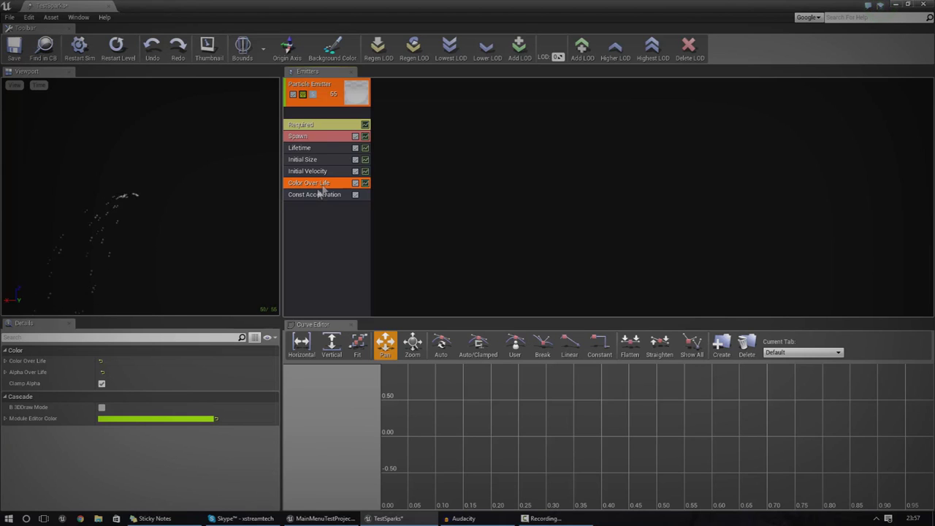
pyautogui.click(320, 174)
pyautogui.click(317, 160)
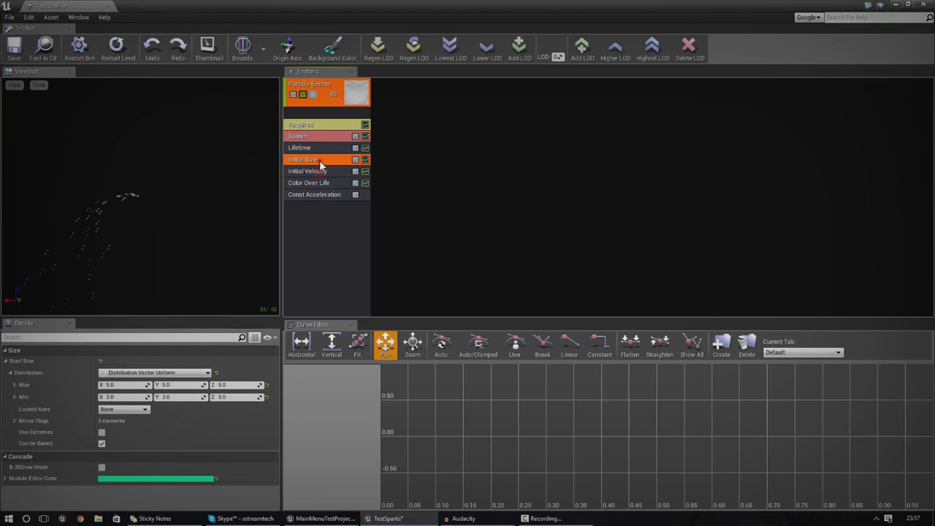
# Set the Lifetime module's distribution to a minimum of 2 and a maximum of 3.
pyautogui.click(314, 148)
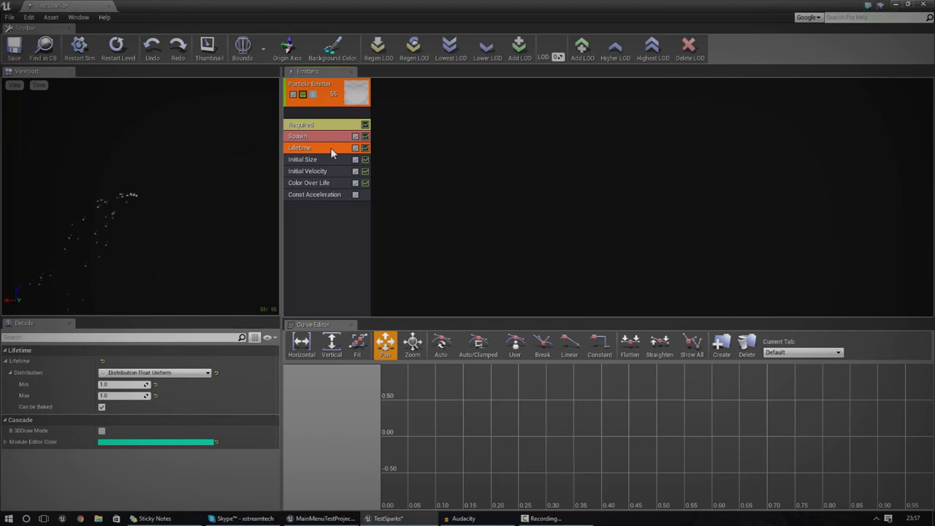
pyautogui.moveTo(201, 194); pyautogui.dragTo(201, 242, button='right')
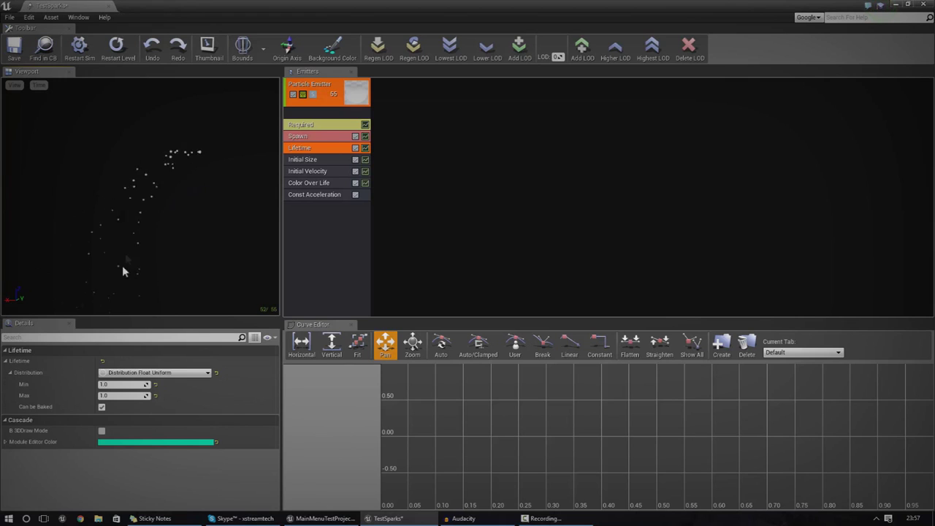
pyautogui.click(146, 395)
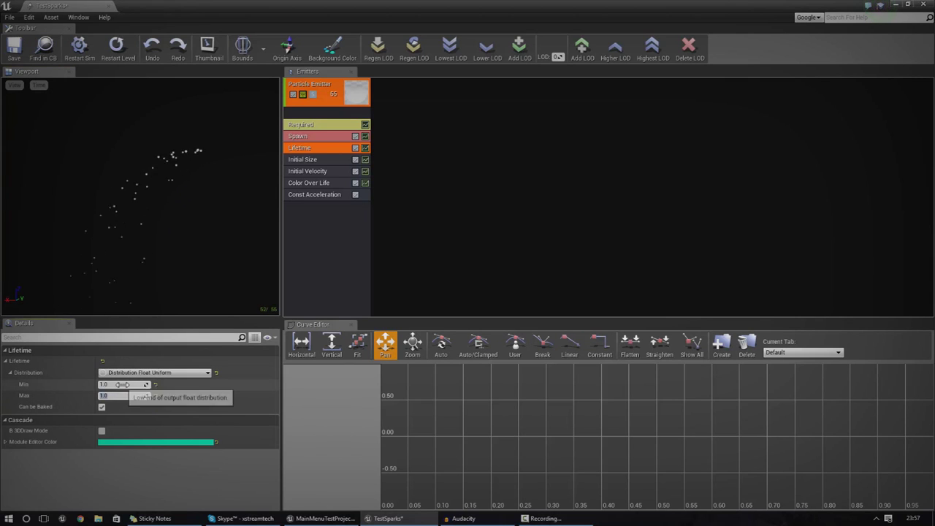
pyautogui.click(119, 384)
pyautogui.write('2')
pyautogui.click(205, 292)
pyautogui.click(183, 269)
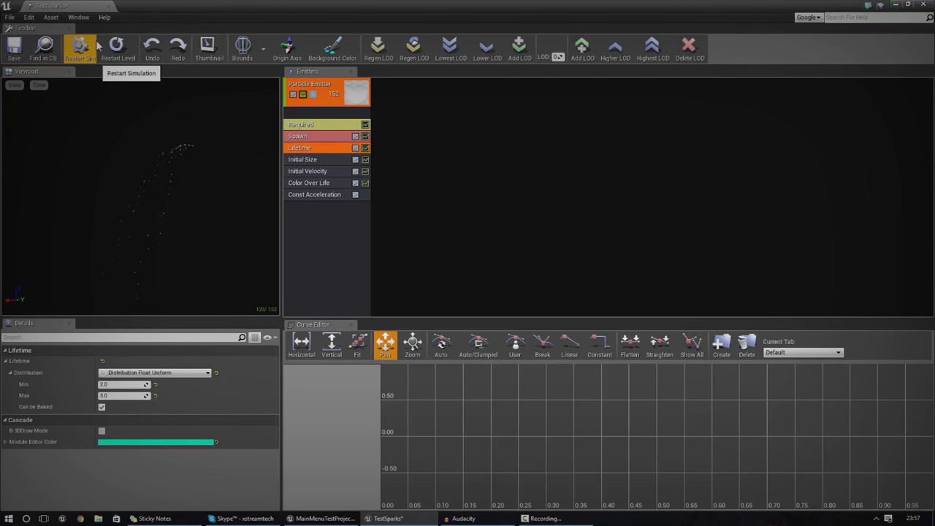
# Load the Color Over Life module's color and alpha curves into the curve editor and fit them in view.
pyautogui.click(305, 182)
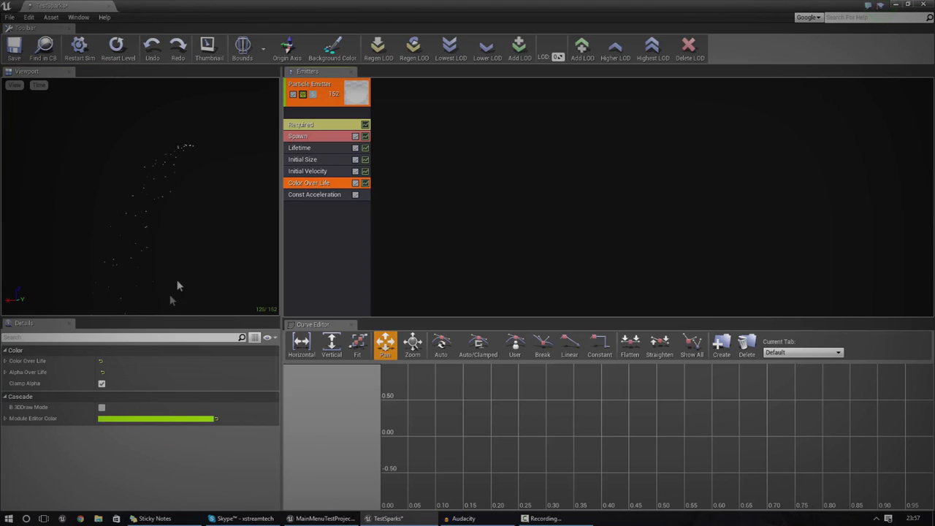
pyautogui.click(6, 360)
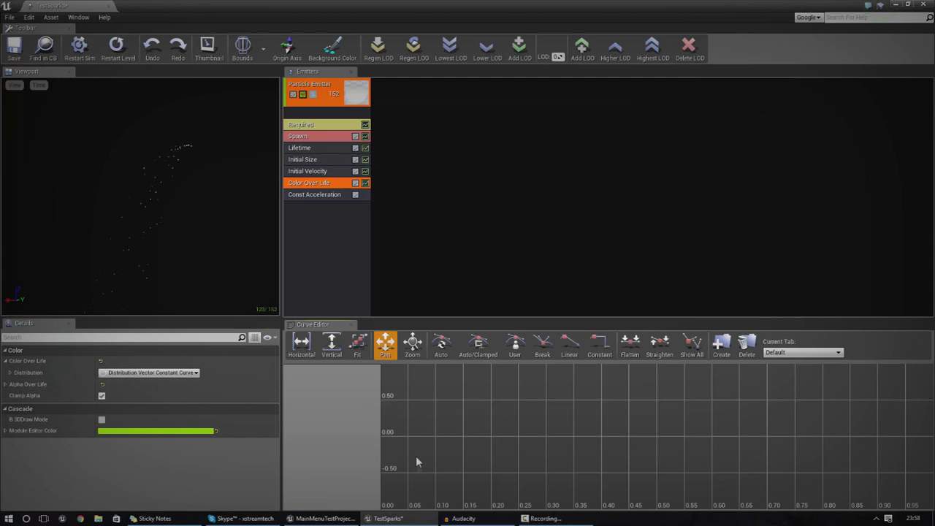
pyautogui.click(366, 184)
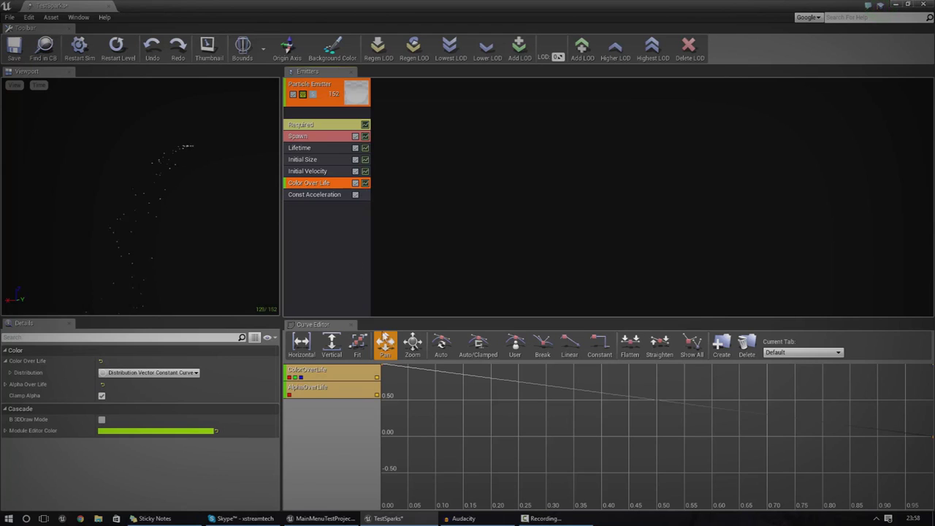
pyautogui.click(357, 343)
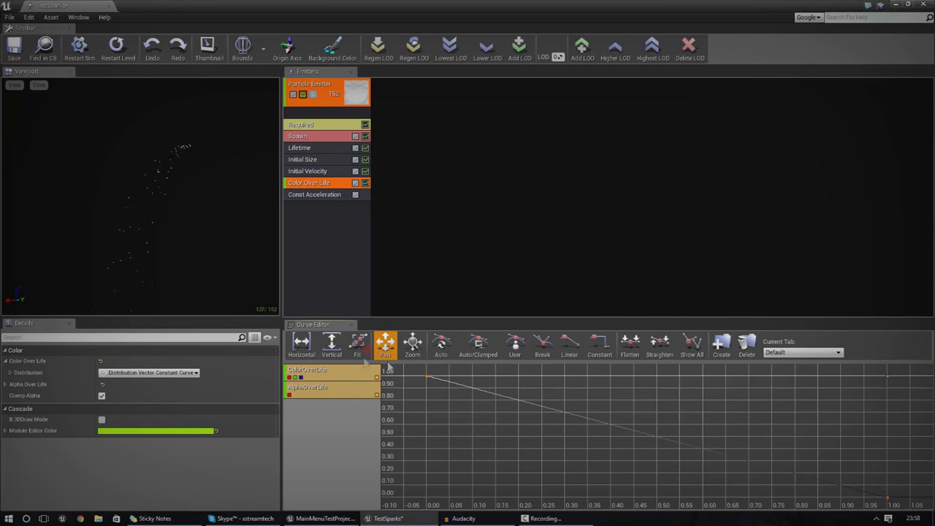
pyautogui.moveTo(889, 502)
# Expand the Color Over Life constant curve points and shift the starting color and alpha keys away from 1.00 on the graph.
pyautogui.click(10, 373)
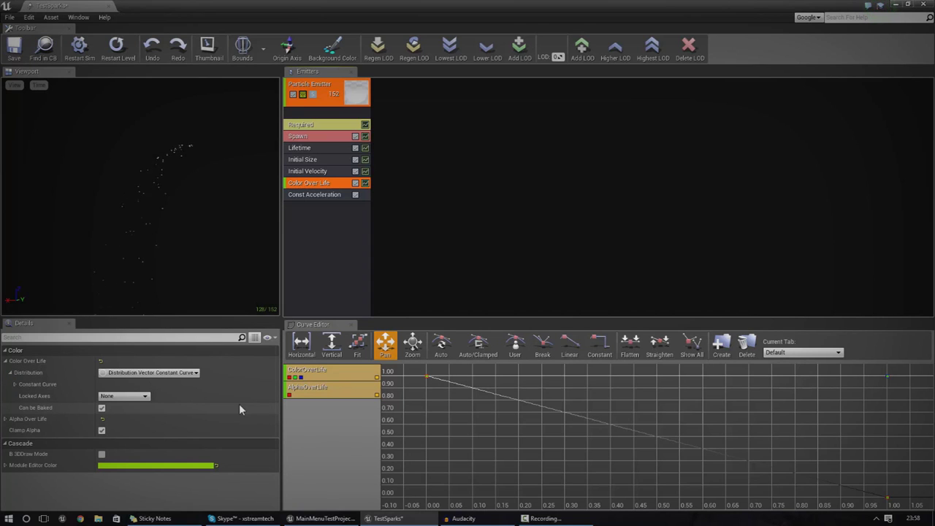
pyautogui.keyDown('ctrl'); pyautogui.click(614, 422); pyautogui.keyUp('ctrl')
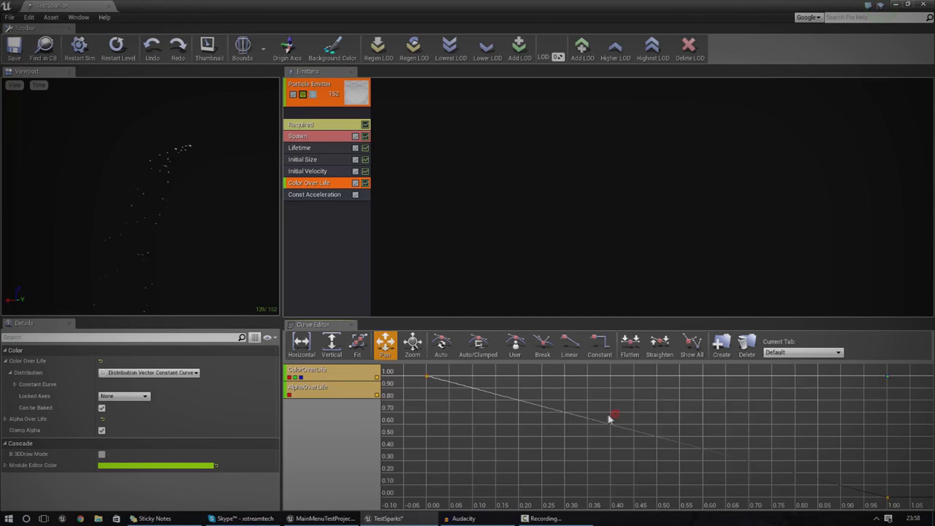
pyautogui.click(630, 428)
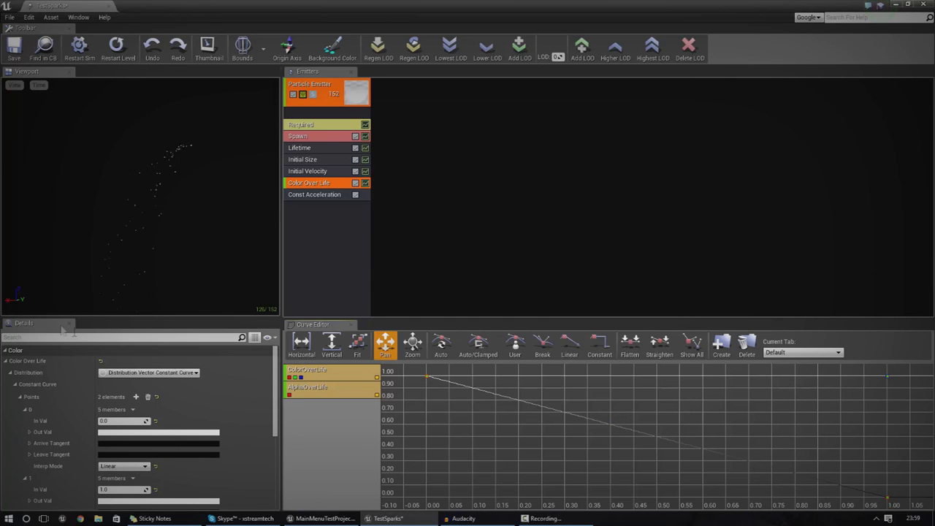
pyautogui.moveTo(429, 379); pyautogui.dragTo(428, 398)
pyautogui.moveTo(431, 382)
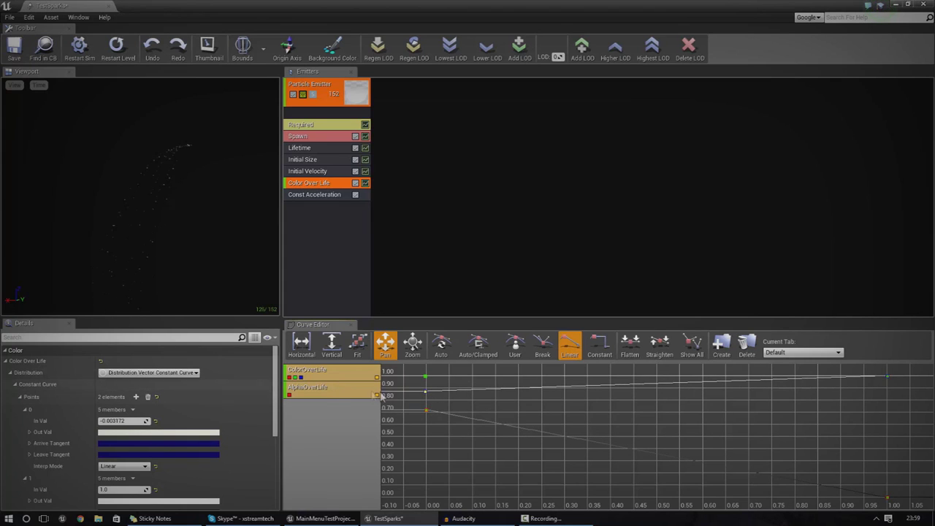
pyautogui.moveTo(428, 412)
pyautogui.moveTo(428, 415); pyautogui.dragTo(433, 378)
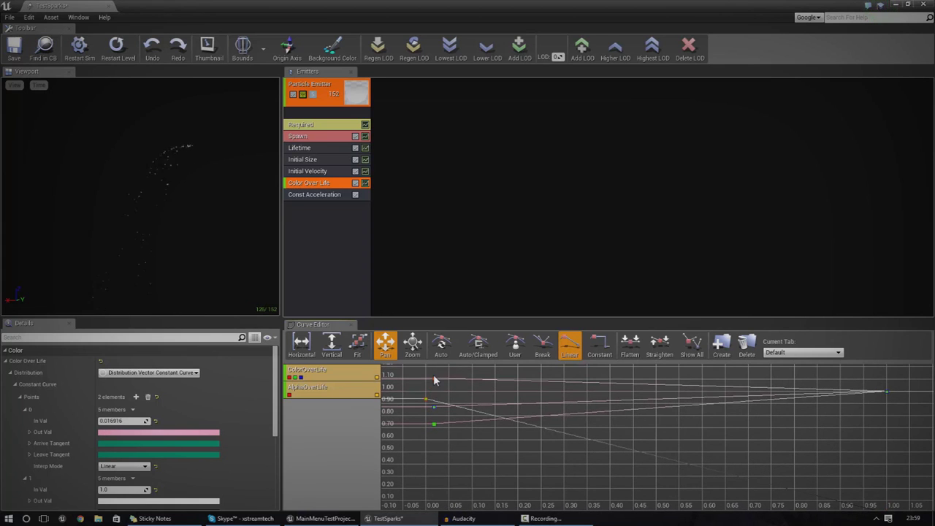
# Set the red channel of the first Color Over Life point's Out Val to 50 and accept the color.
pyautogui.click(117, 433)
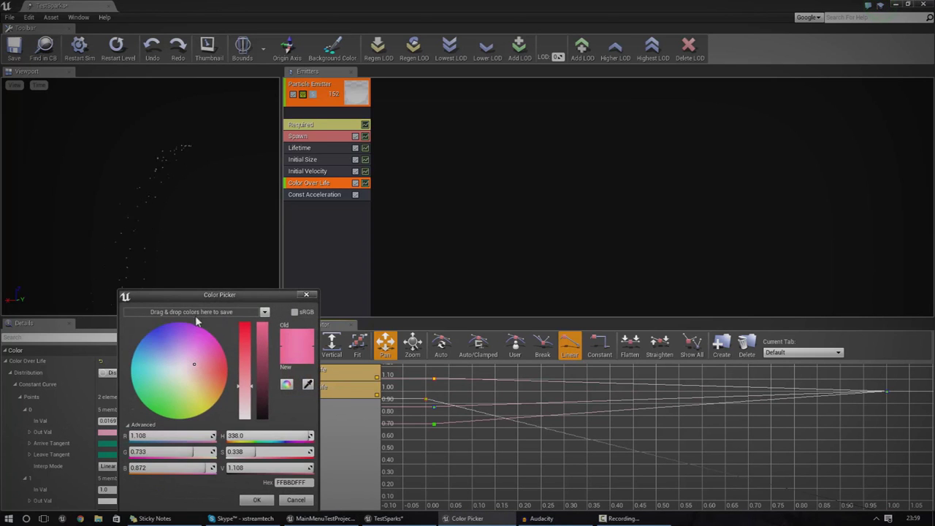
pyautogui.moveTo(201, 298); pyautogui.dragTo(571, 145)
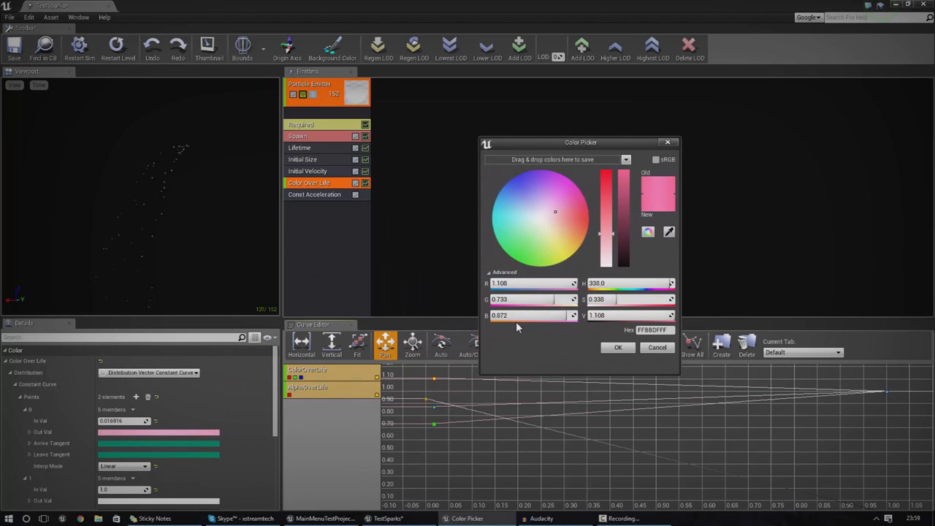
pyautogui.click(518, 285)
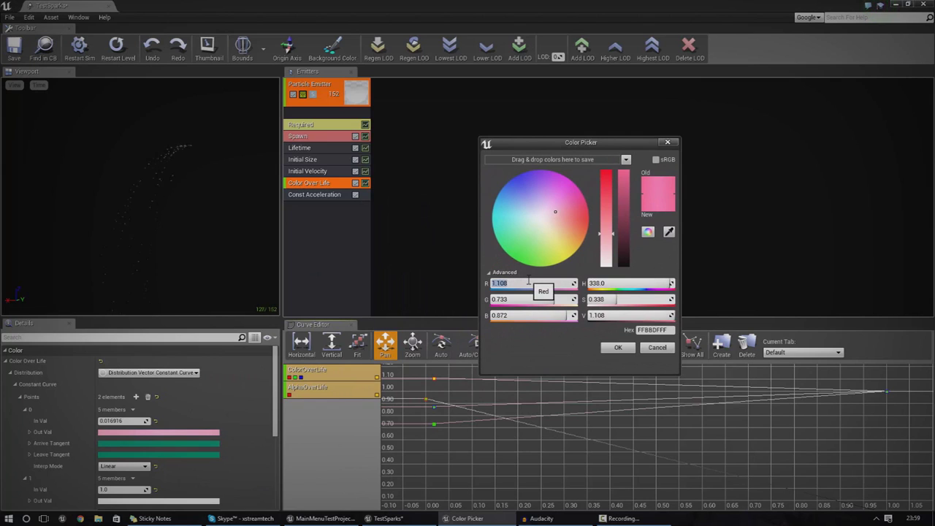
pyautogui.write('30')
pyautogui.press('Return')
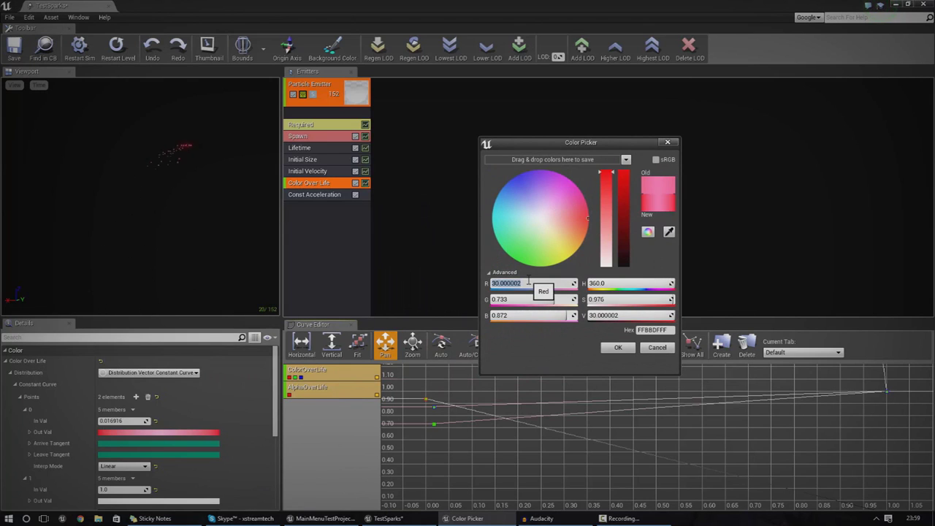
pyautogui.write('50')
pyautogui.press('Return')
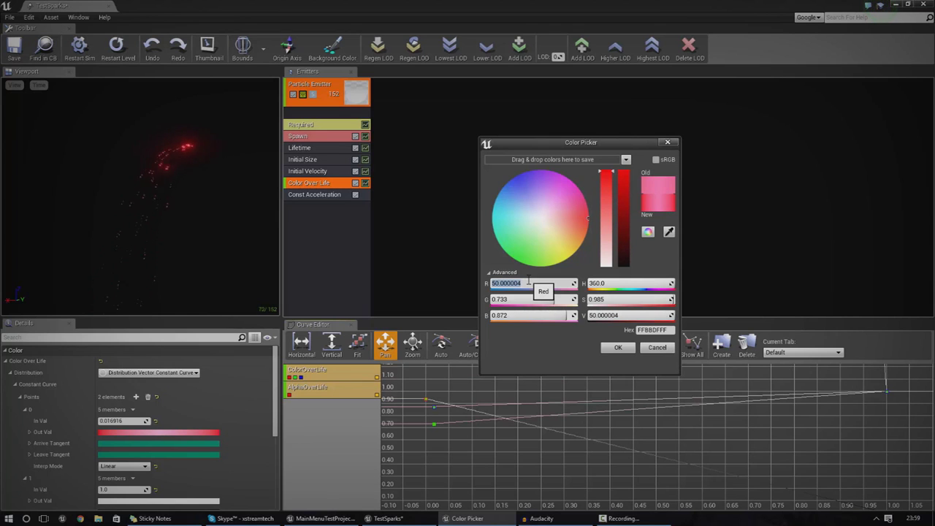
pyautogui.click(618, 347)
# Fit the color curves in view and set the starting green key to about 16 and the starting blue key to about 4.
pyautogui.scroll(-3, 438, 402)
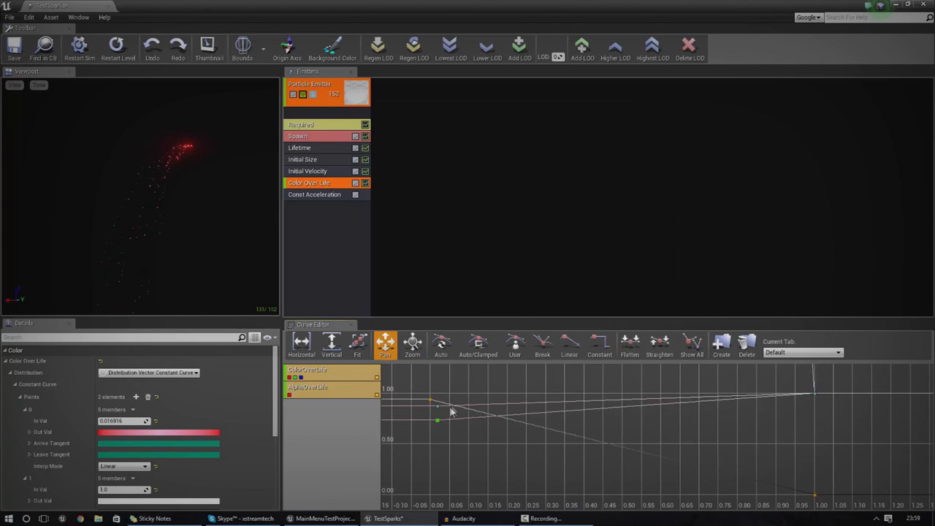
pyautogui.click(358, 344)
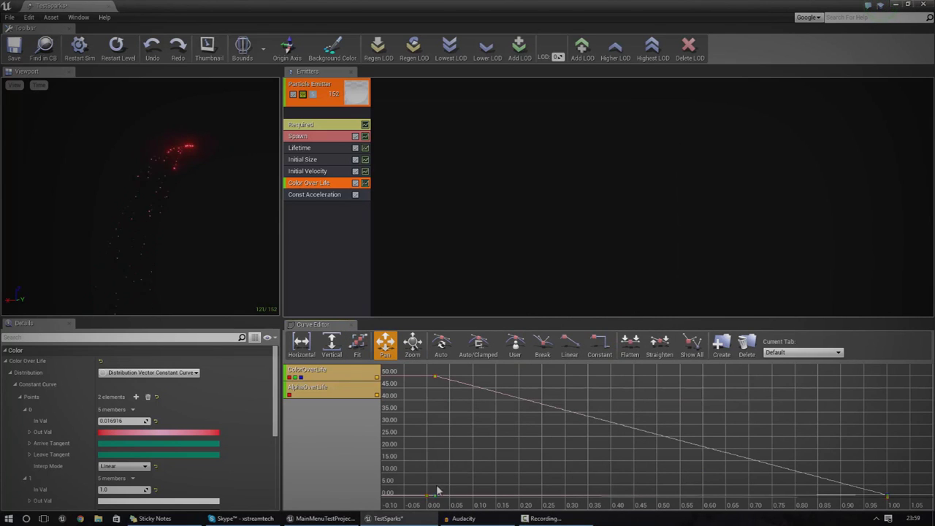
pyautogui.moveTo(434, 497)
pyautogui.mouseDown()
pyautogui.moveTo(438, 410)
pyautogui.moveTo(436, 495)
pyautogui.mouseUp()
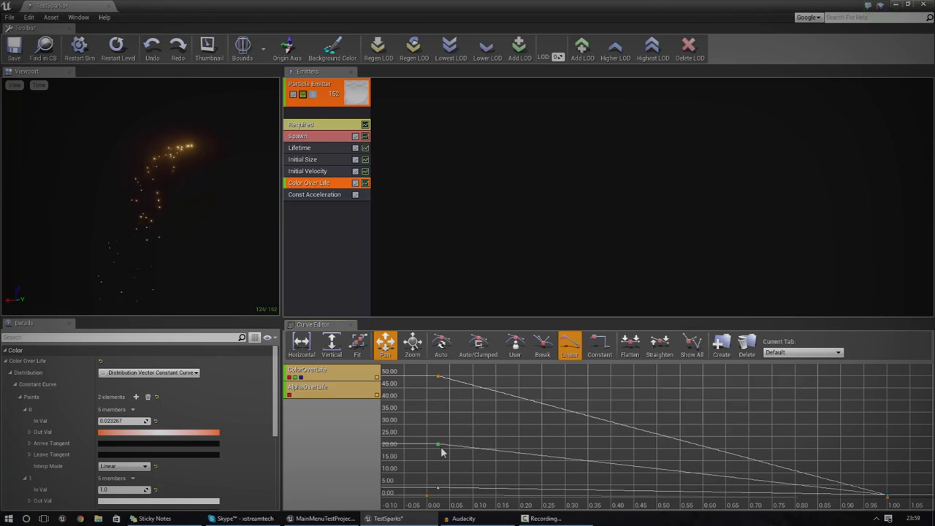
pyautogui.moveTo(441, 444); pyautogui.dragTo(442, 465)
pyautogui.rightClick(772, 451)
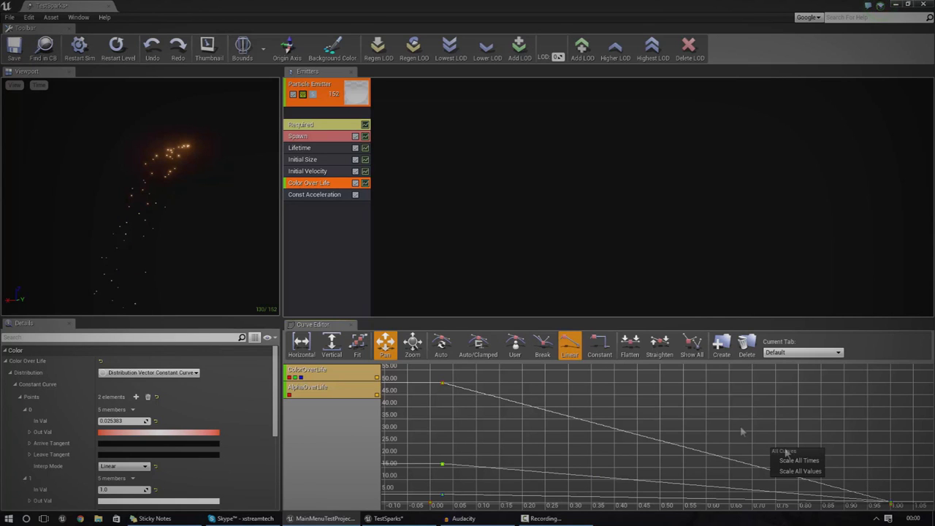
pyautogui.click(690, 423)
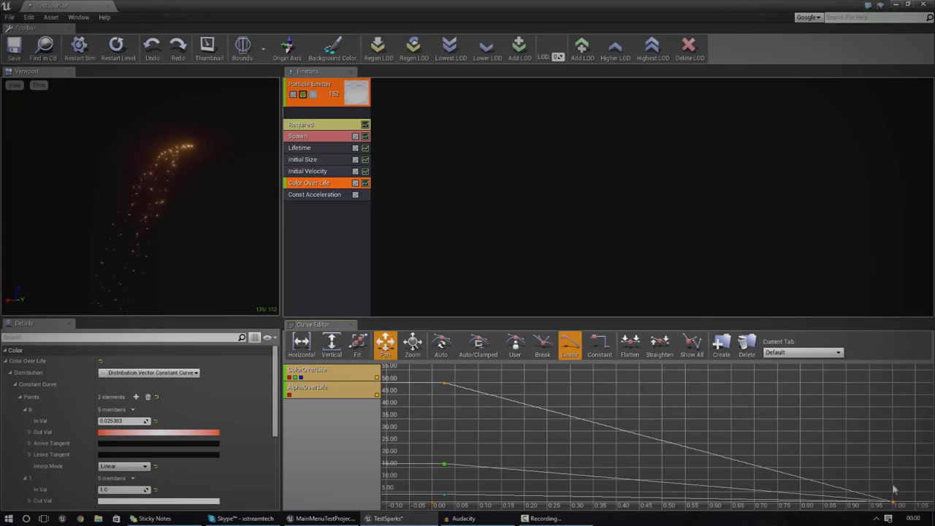
# Raise the end-of-life color keys, blue to about 47 and green to about 16.
pyautogui.moveTo(894, 503); pyautogui.dragTo(893, 444)
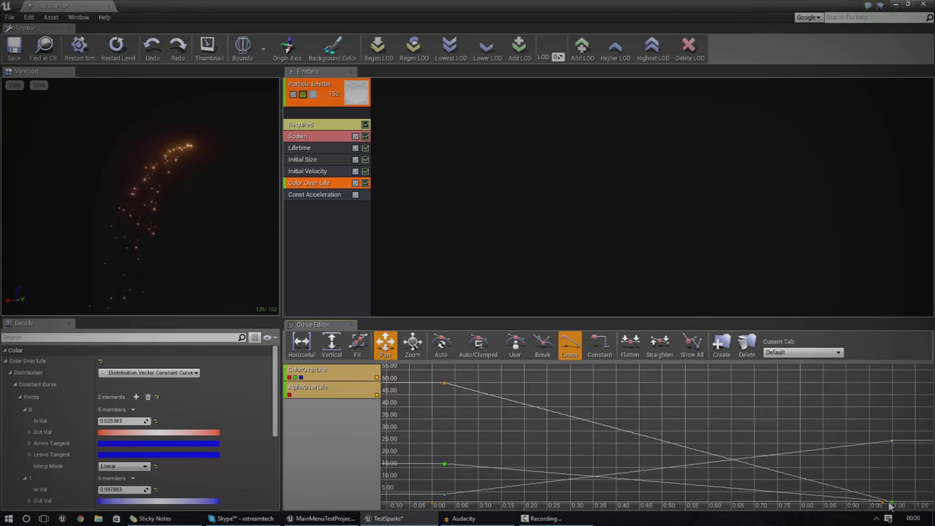
pyautogui.moveTo(892, 502); pyautogui.dragTo(898, 465)
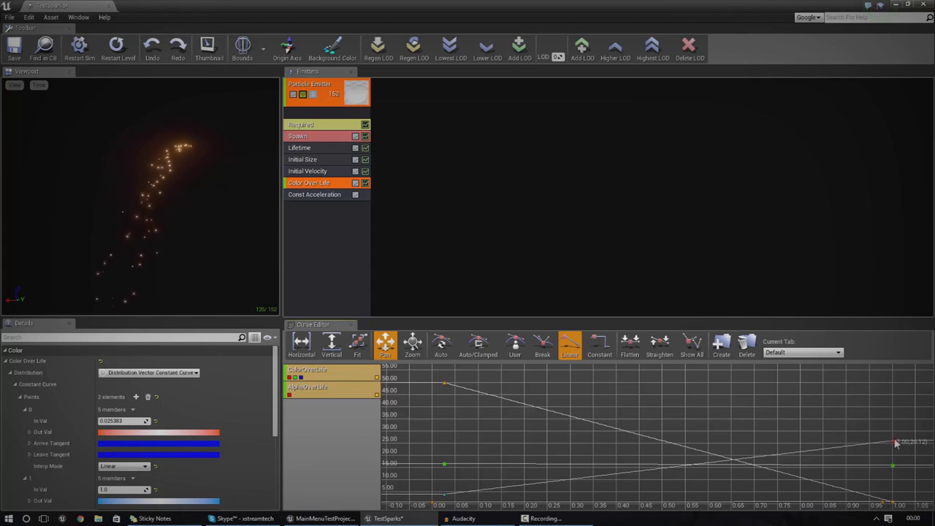
pyautogui.moveTo(895, 443); pyautogui.dragTo(901, 391)
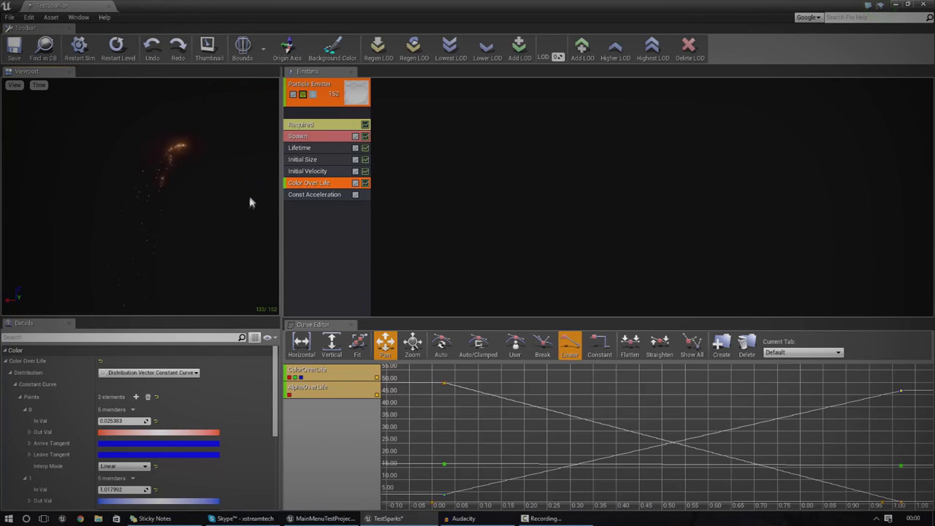
# Close the TestSparks editor, run the level simulation, inspect the colored sparks from several angles and stop the simulation.
pyautogui.click(109, 8)
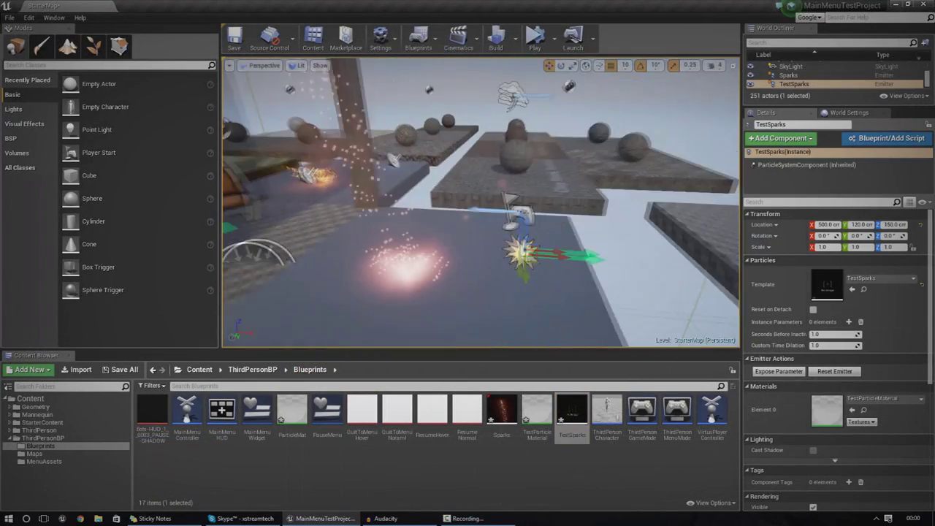
pyautogui.click(535, 37)
pyautogui.moveTo(532, 128); pyautogui.dragTo(564, 249, button='right')
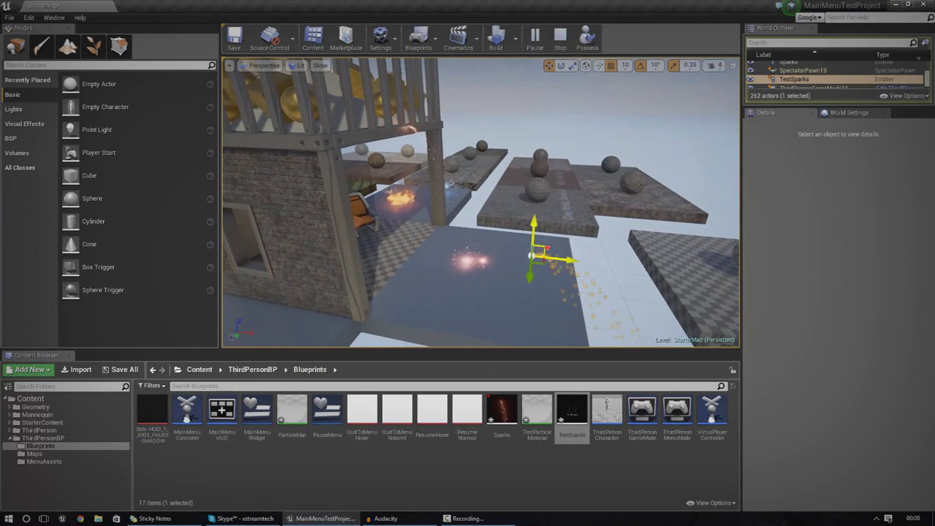
pyautogui.click(573, 215)
pyautogui.moveTo(620, 203); pyautogui.dragTo(601, 176, button='right')
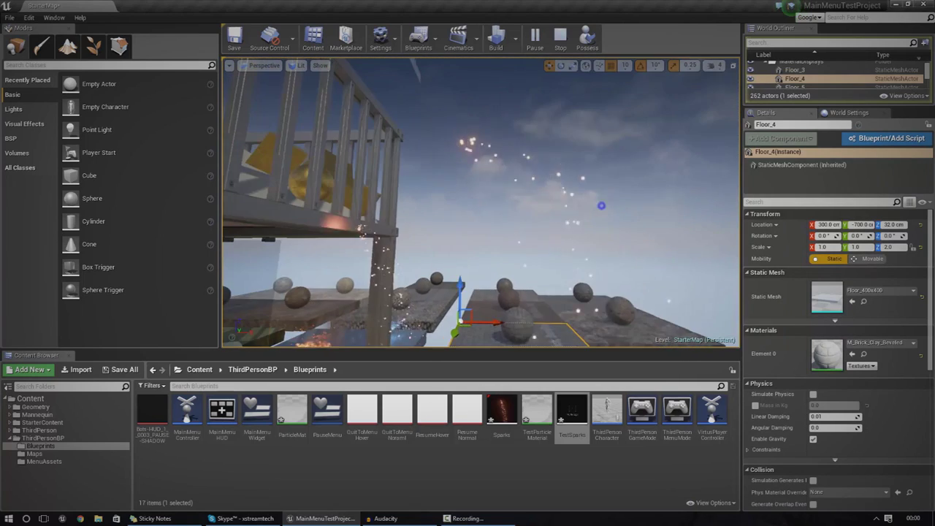
pyautogui.click(601, 201)
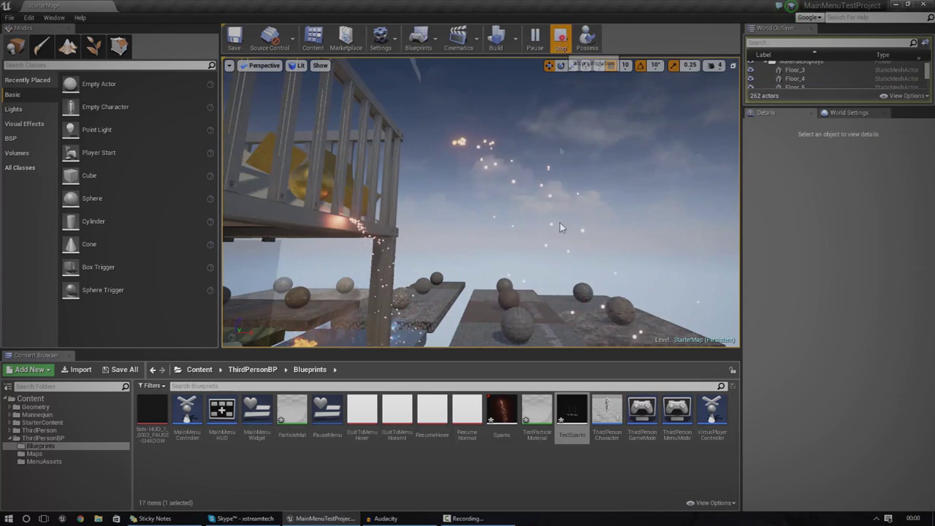
pyautogui.click(561, 36)
# Reopen the TestSparks particle system and set the Spawn module's constant rate to 100.
pyautogui.click(579, 414)
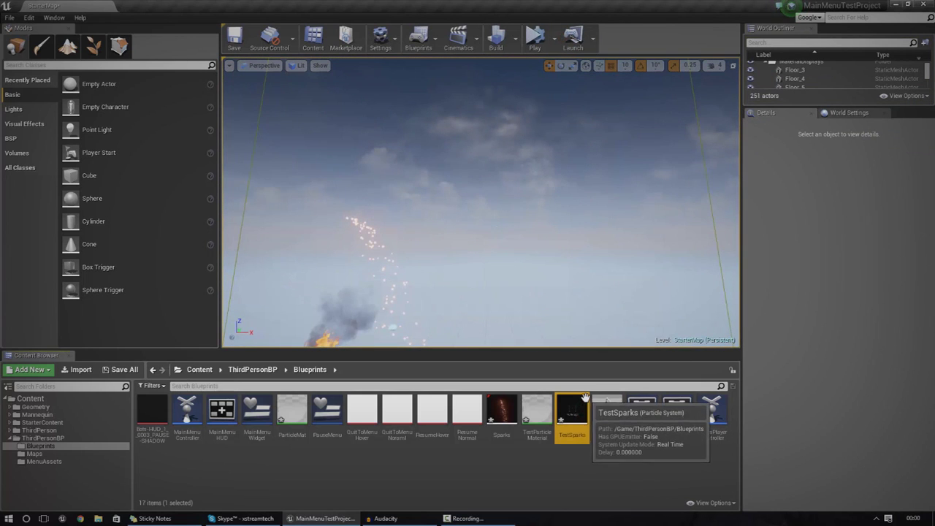
pyautogui.doubleClick(577, 406)
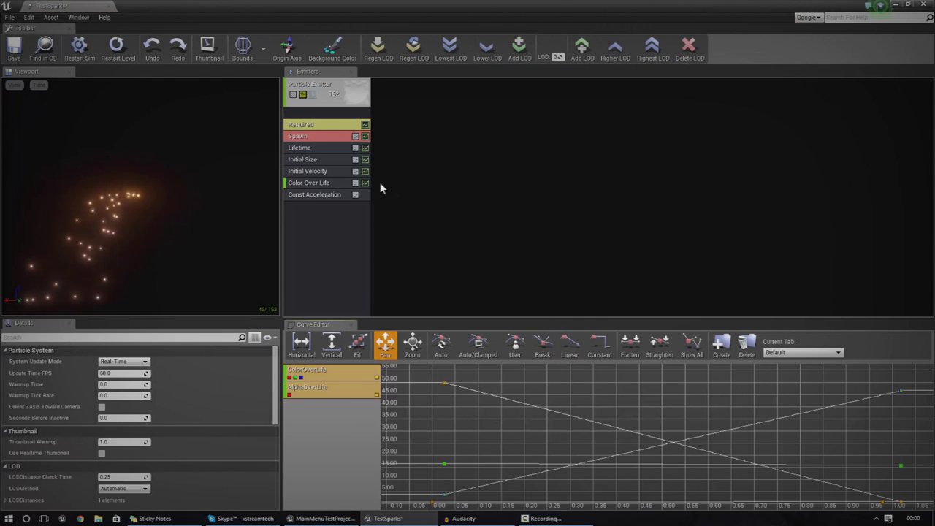
pyautogui.click(321, 160)
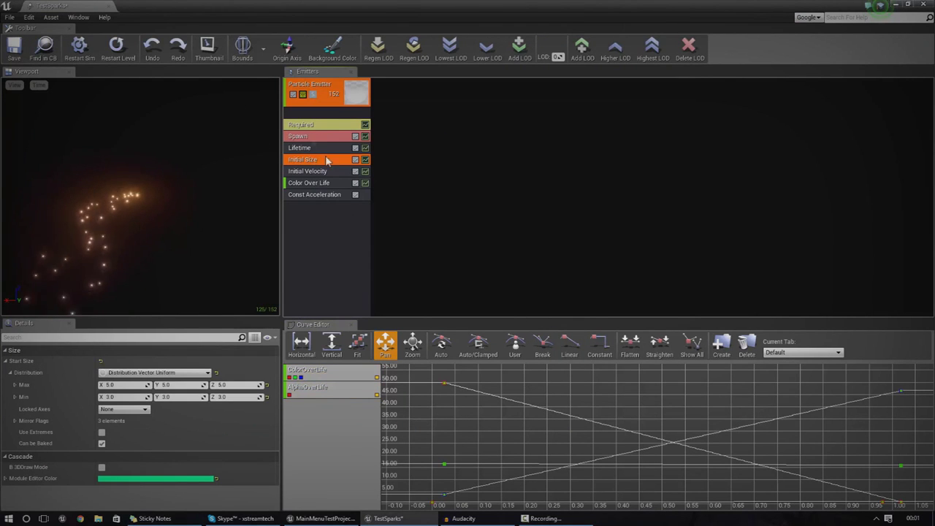
pyautogui.click(311, 137)
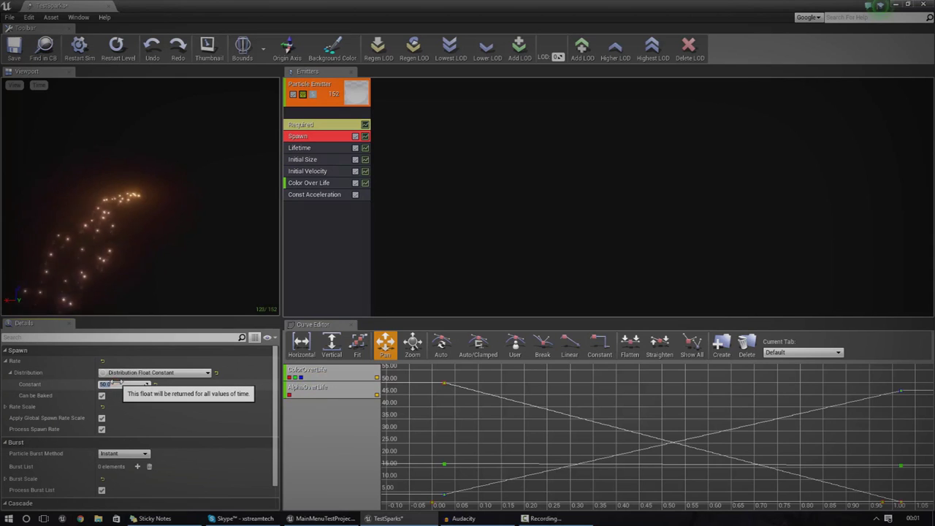
pyautogui.write('100')
pyautogui.press('Return')
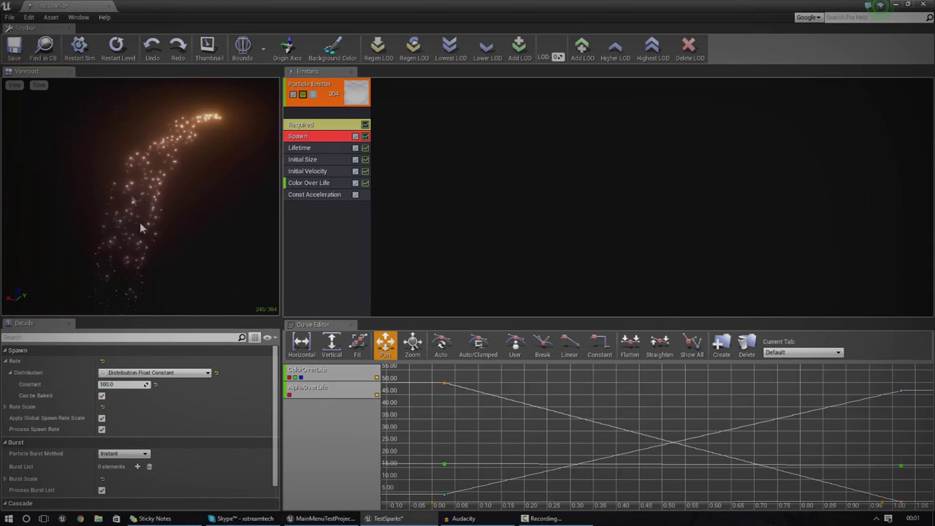
# View the Initial Velocity settings, close the particle editor and inspect the emitter's sparks in the simulated level.
pyautogui.click(319, 174)
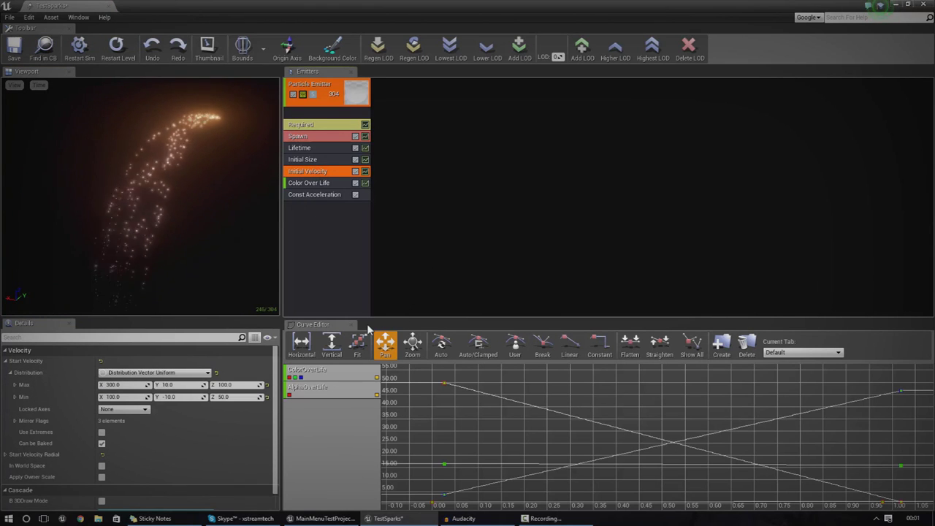
pyautogui.click(99, 12)
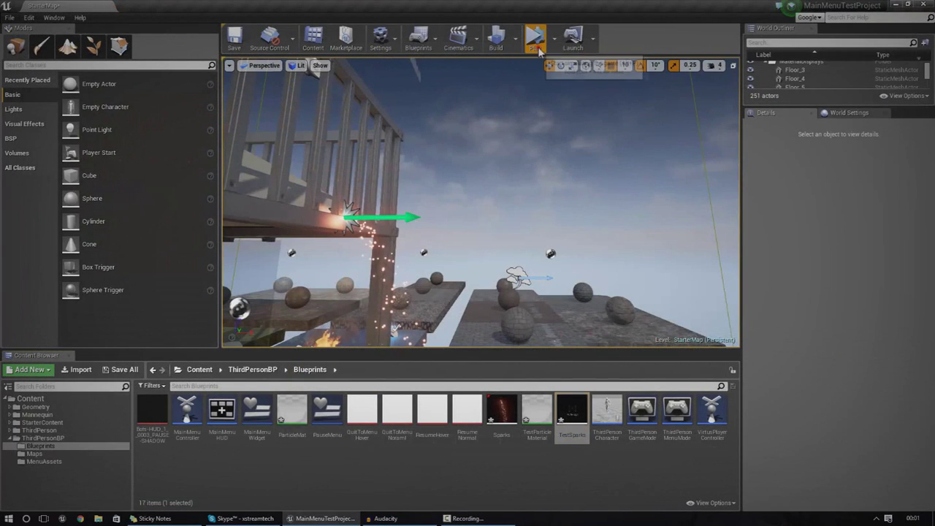
pyautogui.moveTo(543, 152); pyautogui.dragTo(467, 183, button='right')
pyautogui.press('w')
pyautogui.press('s')
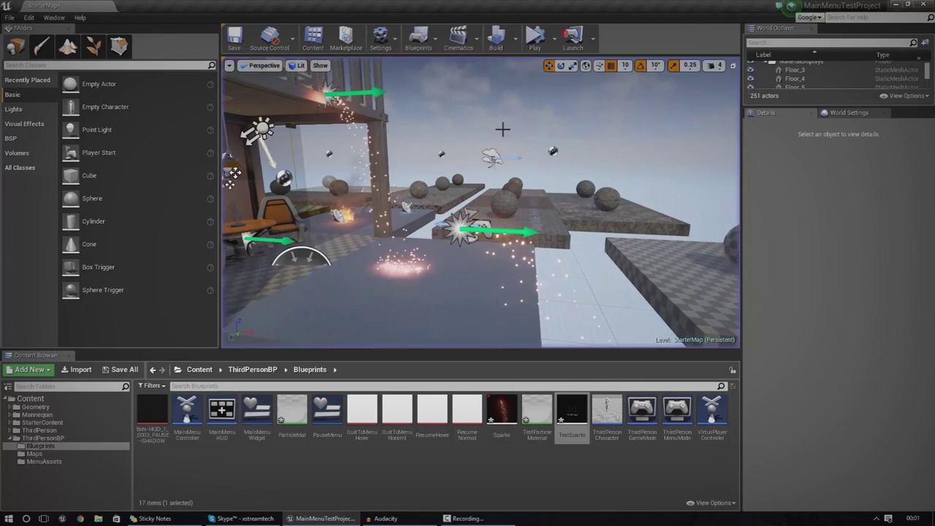
pyautogui.click(560, 40)
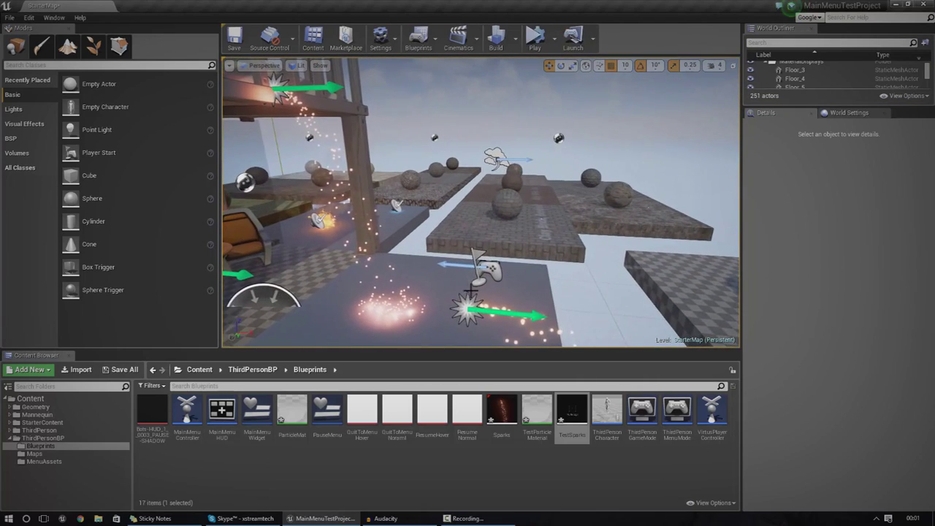
# Move the TestSparks emitter up beside the balcony above the patio, to location X 330, Y 120, Z 330 cm.
pyautogui.click(471, 296)
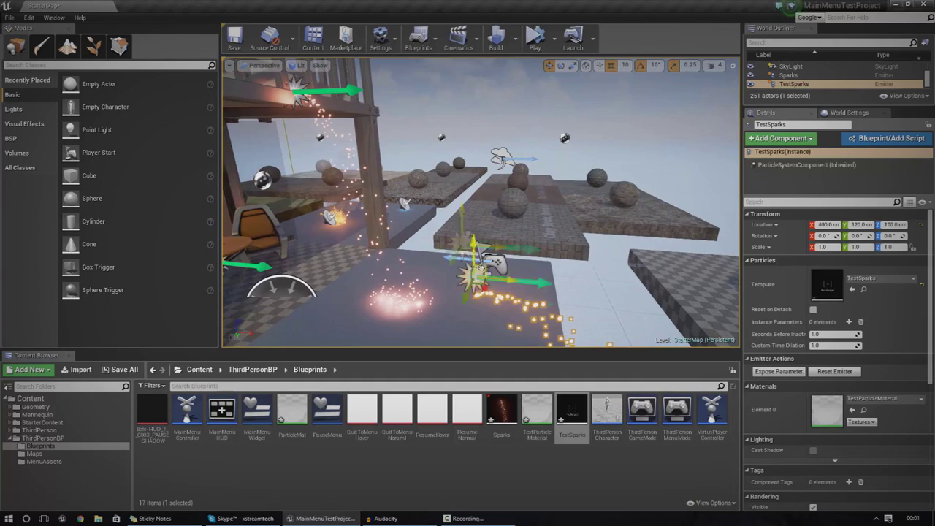
pyautogui.moveTo(435, 205); pyautogui.dragTo(394, 212, button='right')
pyautogui.moveTo(489, 204); pyautogui.dragTo(435, 208, button='right')
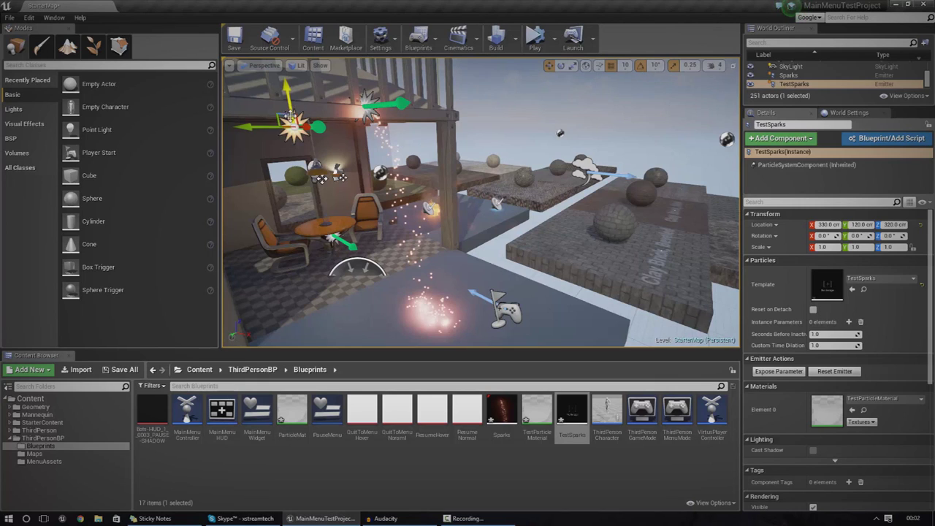
pyautogui.moveTo(296, 116); pyautogui.dragTo(296, 108)
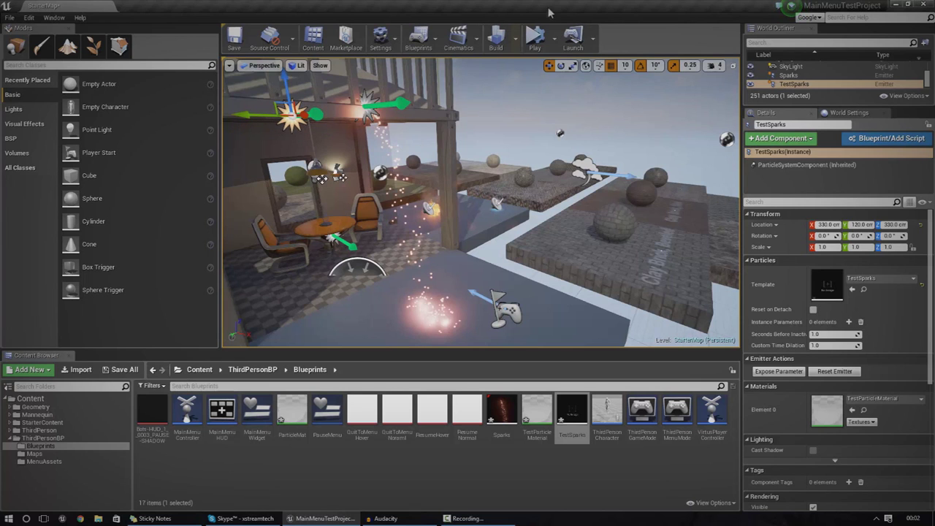
# Reopen TestSparks, add a Collision module to the particle emitter and select the new module.
pyautogui.doubleClick(572, 411)
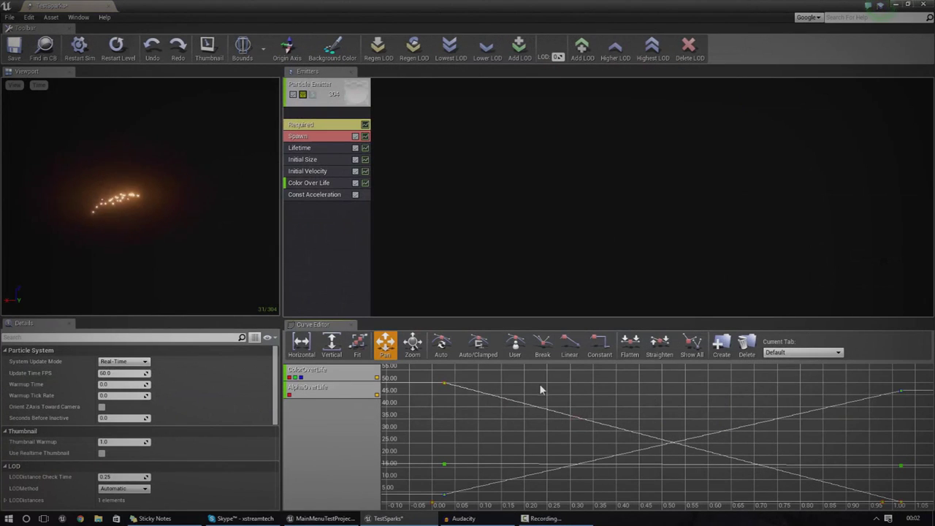
pyautogui.click(310, 120)
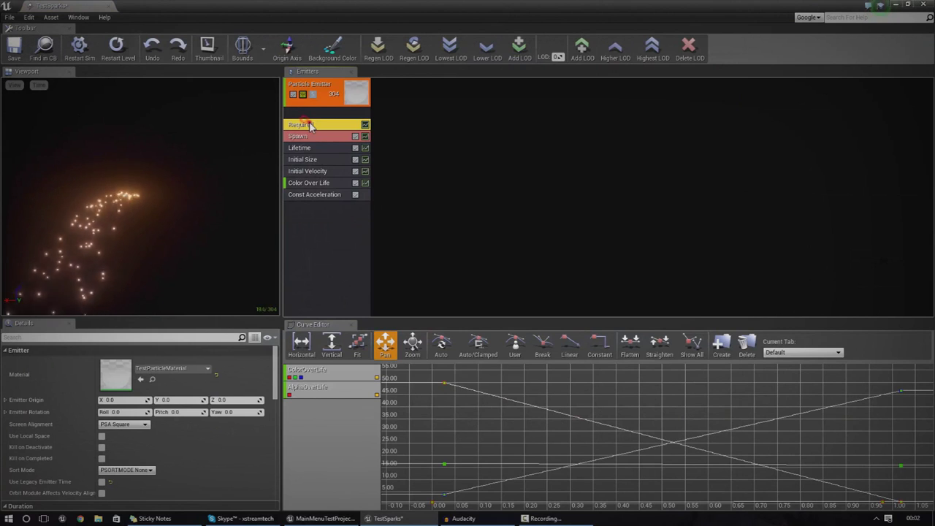
pyautogui.rightClick(312, 119)
pyautogui.click(311, 111)
pyautogui.rightClick(313, 111)
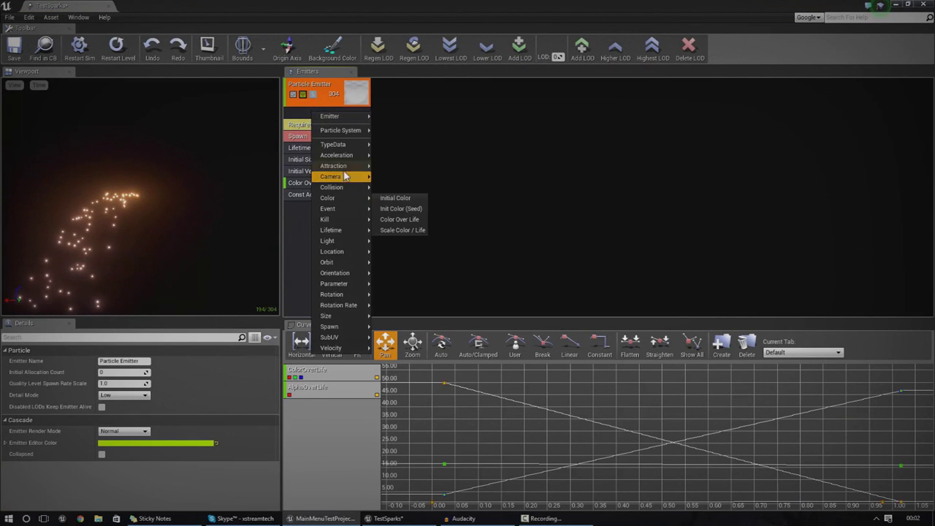
pyautogui.moveTo(342, 241)
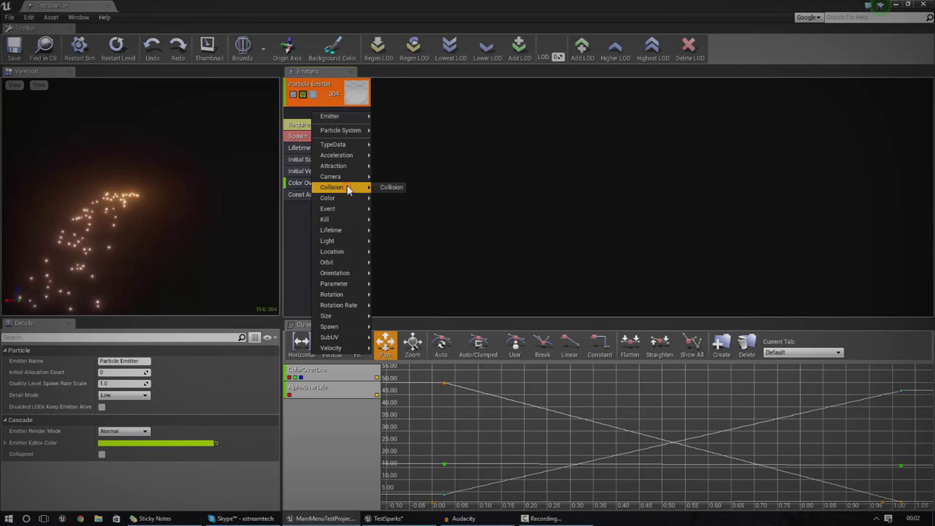
pyautogui.click(390, 188)
pyautogui.click(310, 207)
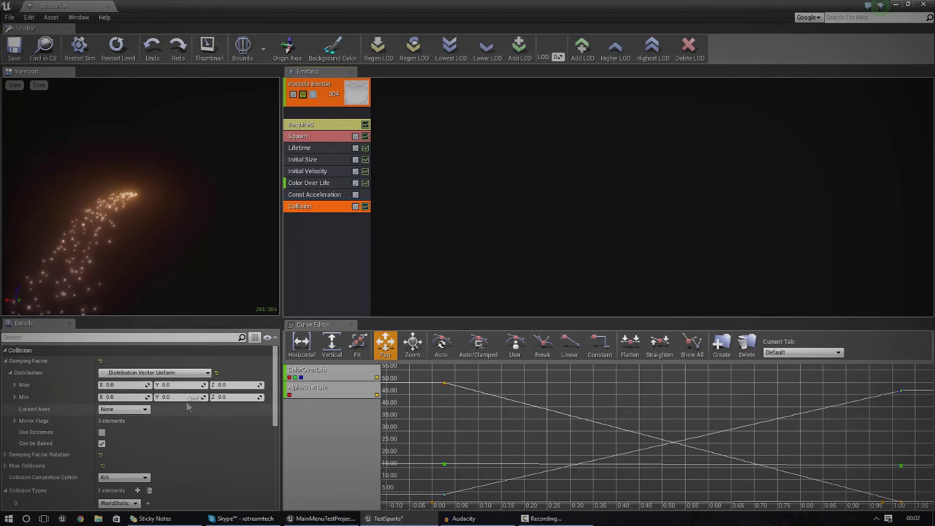
# Expand Max Collisions and examine the Collision module's settings, from the damping factor down to the performance options.
pyautogui.scroll(-1, 276, 438)
pyautogui.scroll(-5, 276, 453)
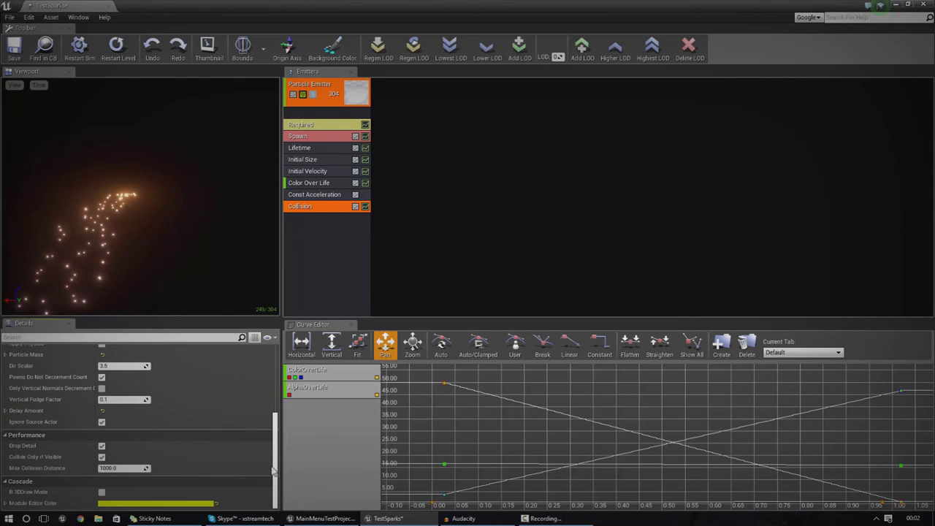
pyautogui.scroll(5, 267, 471)
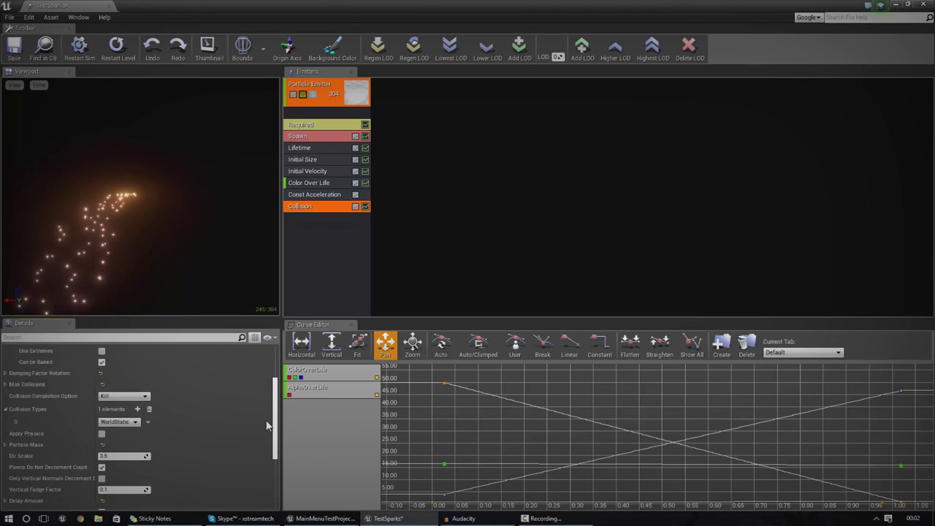
pyautogui.scroll(3, 266, 415)
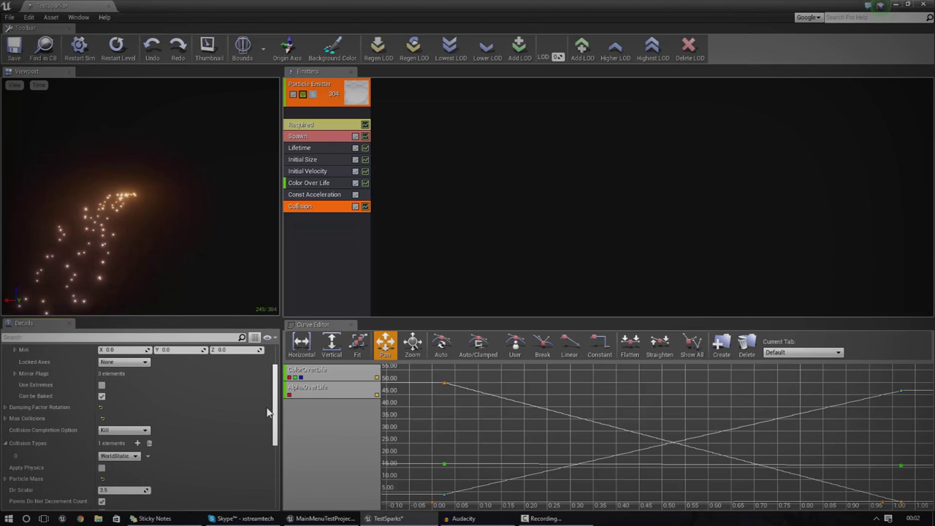
pyautogui.scroll(-3, 278, 386)
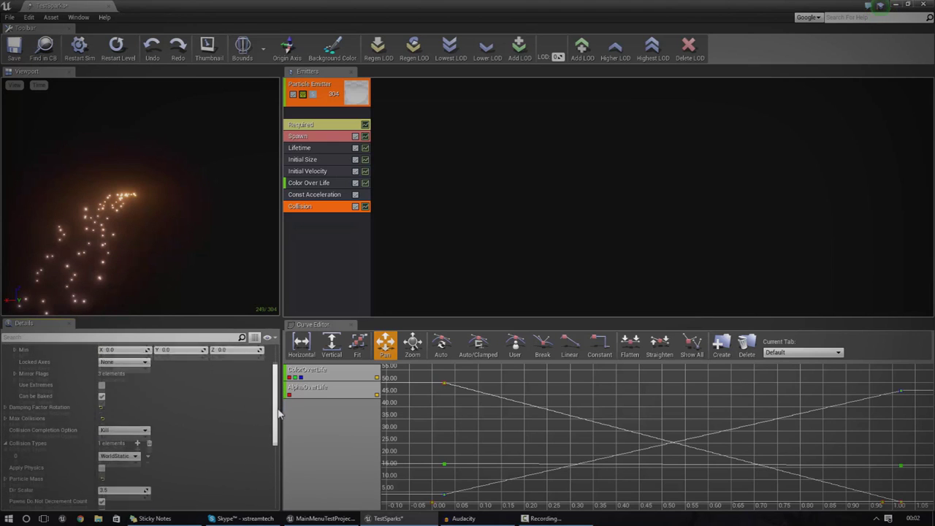
pyautogui.scroll(3, 281, 395)
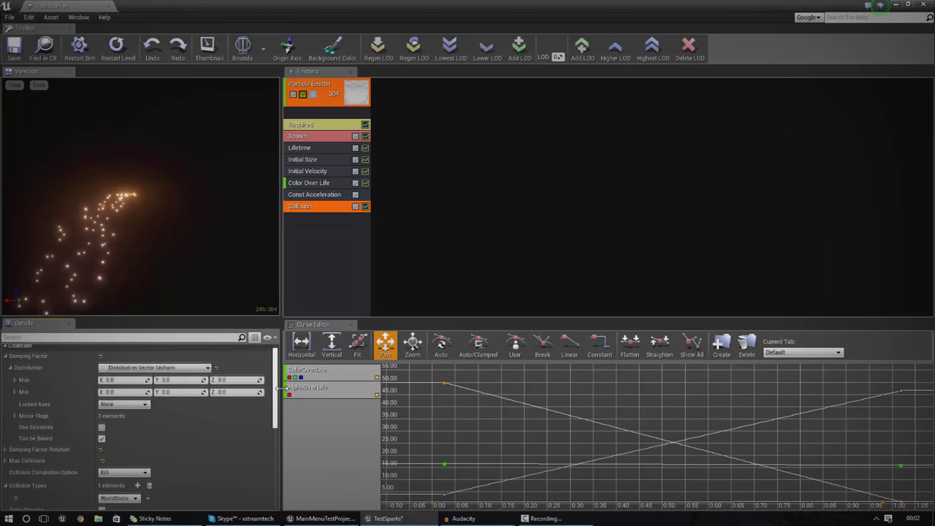
pyautogui.click(6, 466)
pyautogui.moveTo(275, 418); pyautogui.dragTo(270, 442)
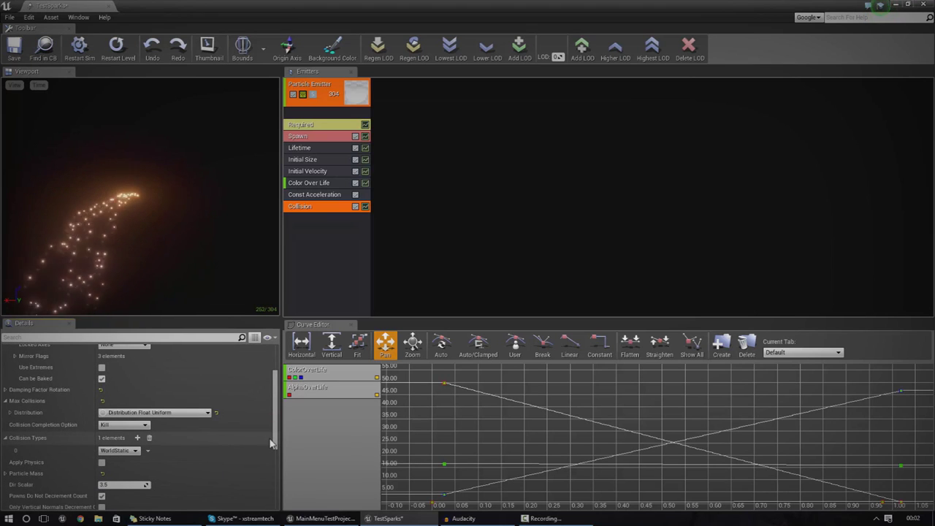
pyautogui.moveTo(274, 437); pyautogui.dragTo(279, 464)
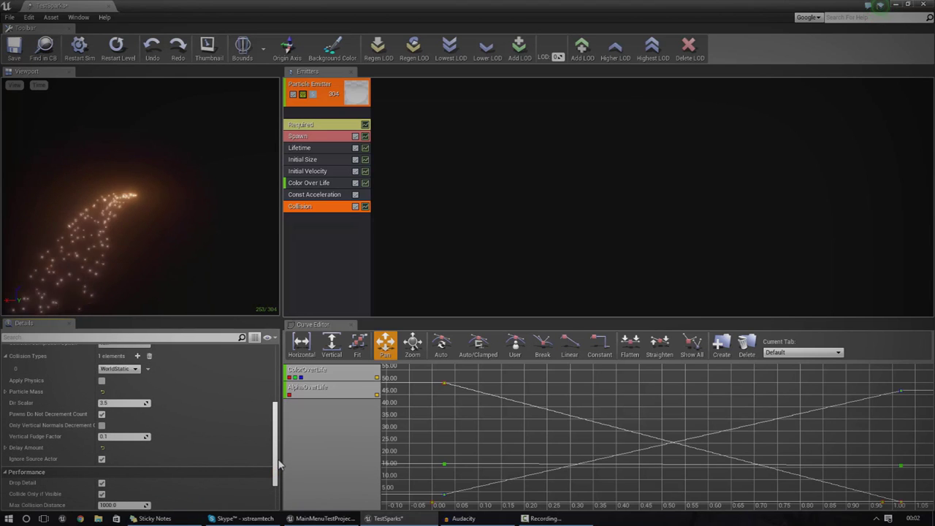
pyautogui.moveTo(276, 460); pyautogui.dragTo(277, 453)
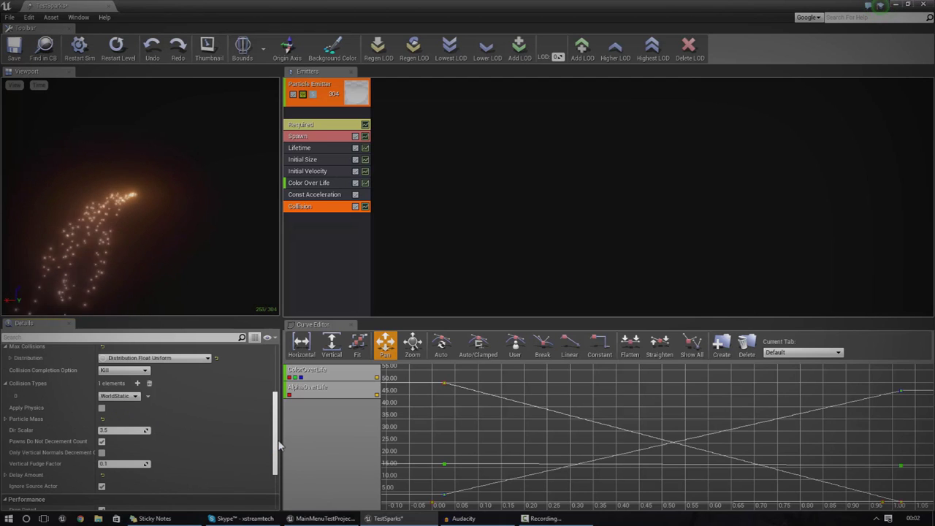
pyautogui.scroll(3, 174, 414)
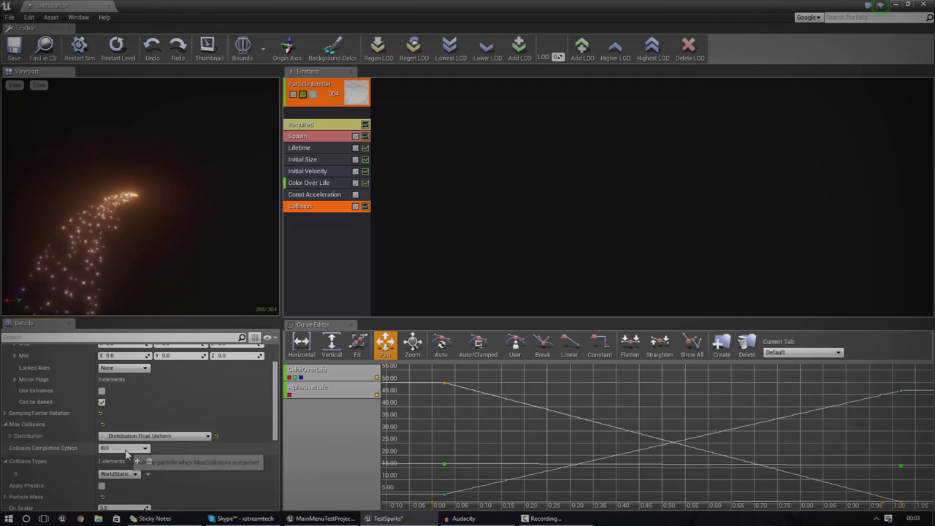
# Expand the Max Collisions distribution and set both its Min and Max to 0.5.
pyautogui.click(9, 436)
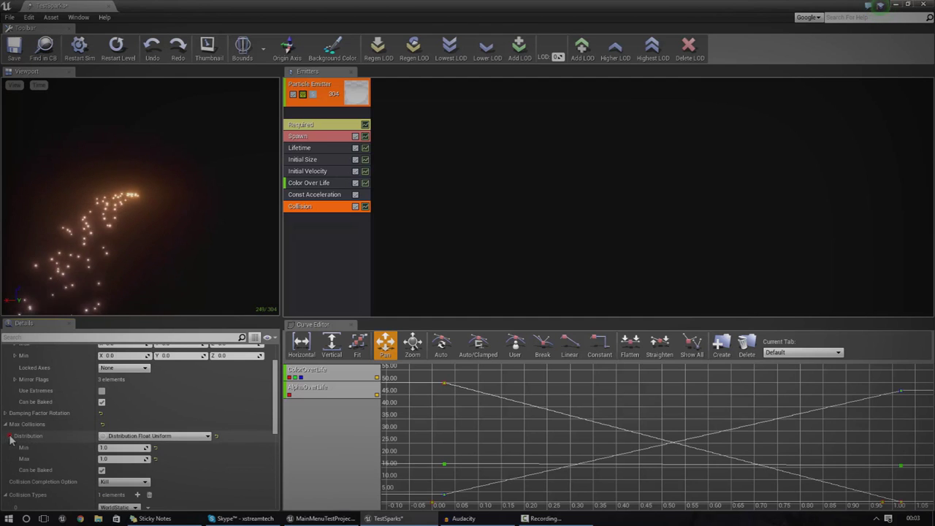
pyautogui.click(117, 448)
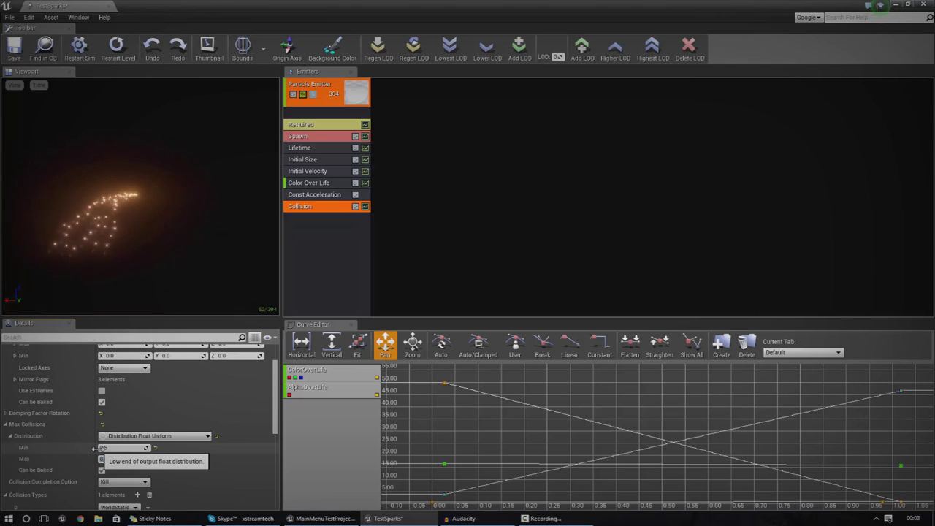
pyautogui.press('Tab')
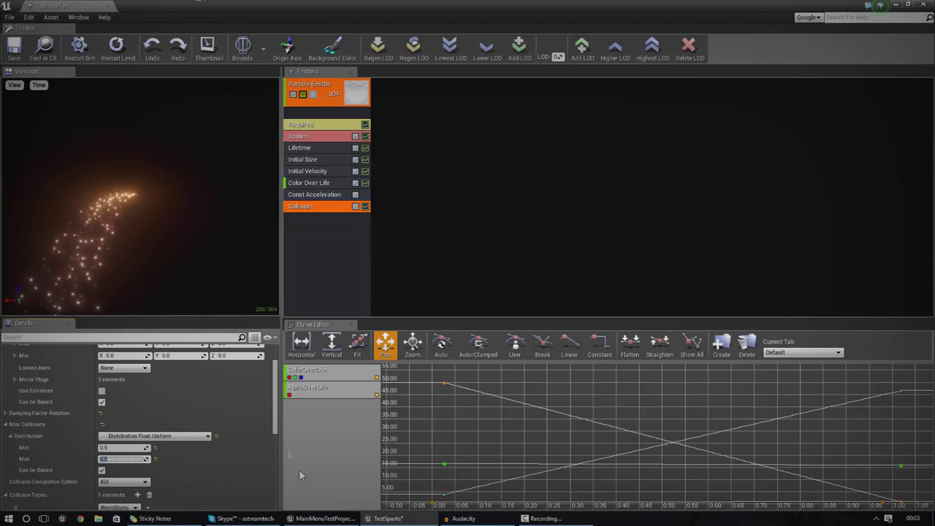
pyautogui.scroll(-3, 277, 428)
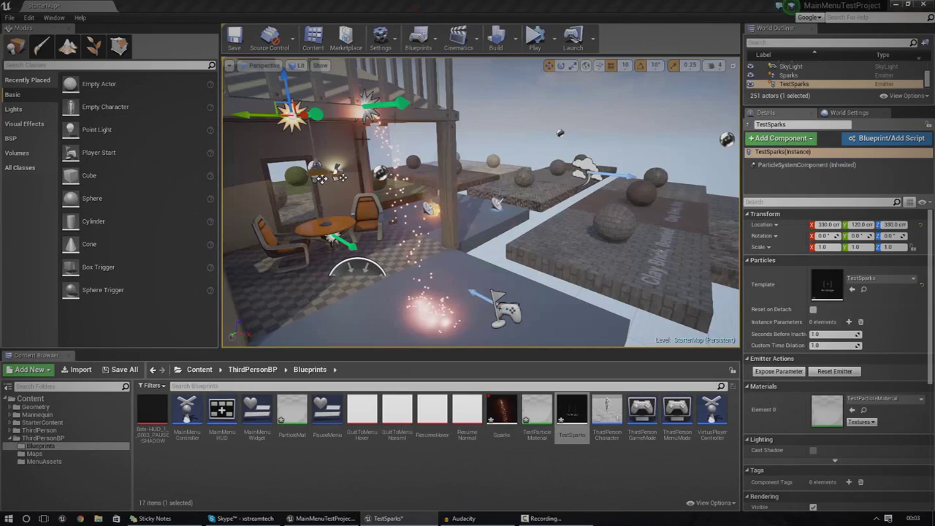
# Simulate the level to check how the sparks collide with the floor, stop it and return to the TestSparks editor.
pyautogui.click(535, 38)
pyautogui.moveTo(498, 186); pyautogui.dragTo(575, 250, button='right')
pyautogui.moveTo(575, 250); pyautogui.dragTo(574, 250)
pyautogui.moveTo(574, 250); pyautogui.dragTo(570, 253, button='right')
pyautogui.click(563, 46)
pyautogui.moveTo(0, 130); pyautogui.dragTo(606, 4)
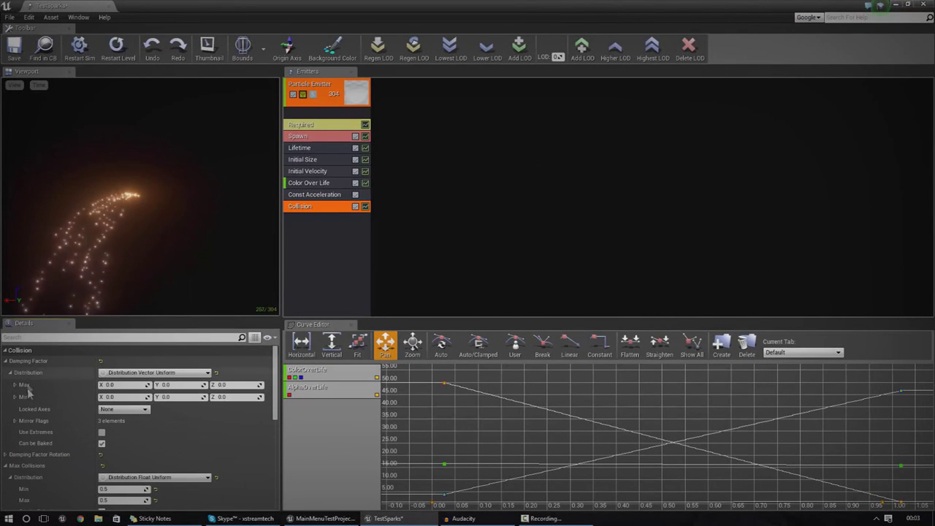
# Set the Z component of the Collision damping factor to 0.5 for both Max and Min.
pyautogui.click(232, 384)
pyautogui.write('0.5')
pyautogui.press('Tab')
pyautogui.press('Tab')
pyautogui.press('Tab')
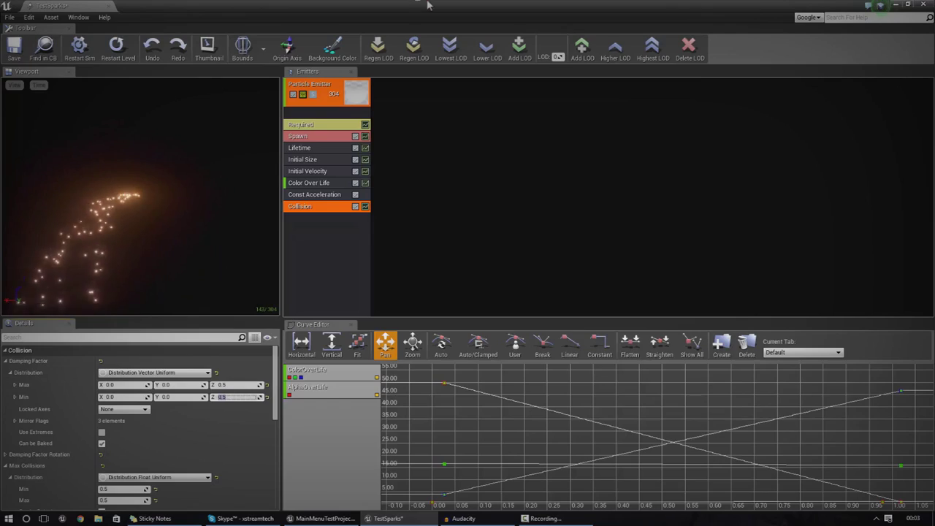
# Simulate the level to check the sparks' bounce on the floor, stop it and return to the TestSparks editor.
pyautogui.click(896, 5)
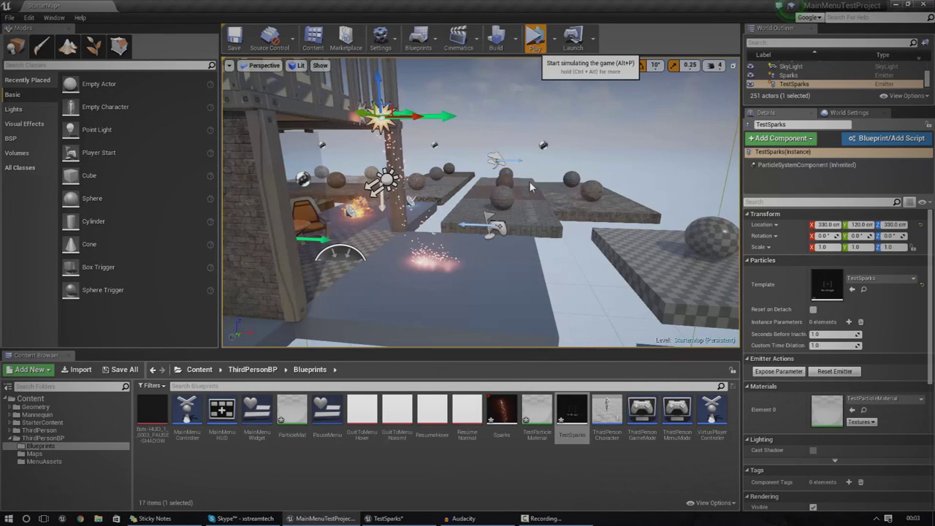
pyautogui.moveTo(526, 195)
pyautogui.mouseDown(button='right')
pyautogui.moveTo(525, 256)
pyautogui.moveTo(526, 230)
pyautogui.moveTo(438, 212)
pyautogui.moveTo(431, 187)
pyautogui.moveTo(525, 219)
pyautogui.moveTo(521, 211)
pyautogui.mouseUp(button='right')
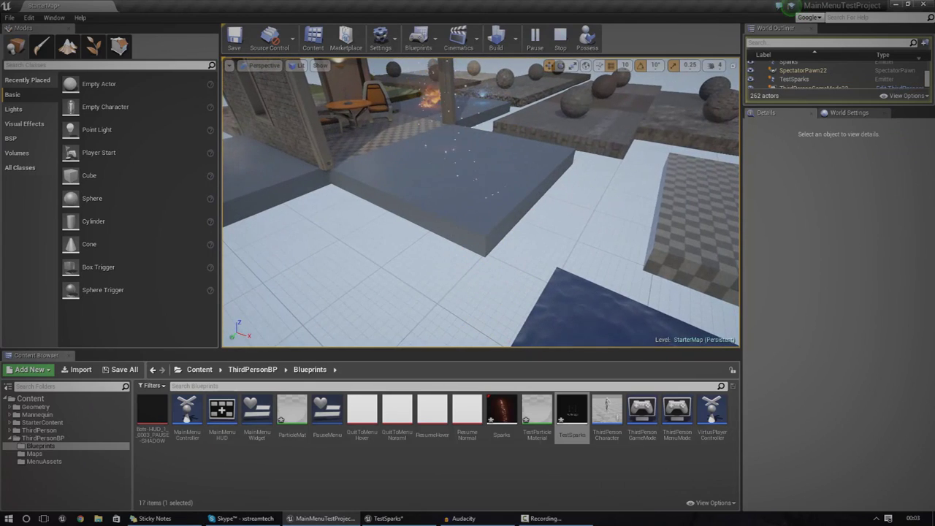
pyautogui.click(569, 44)
pyautogui.click(387, 518)
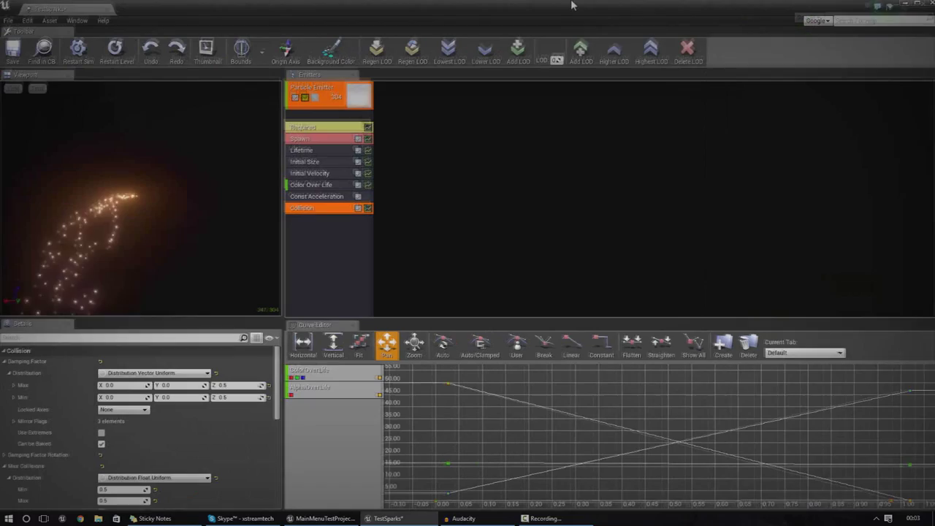
# Set the X and Y components of the damping factor to 0.5 for both Max and Min.
pyautogui.click(121, 384)
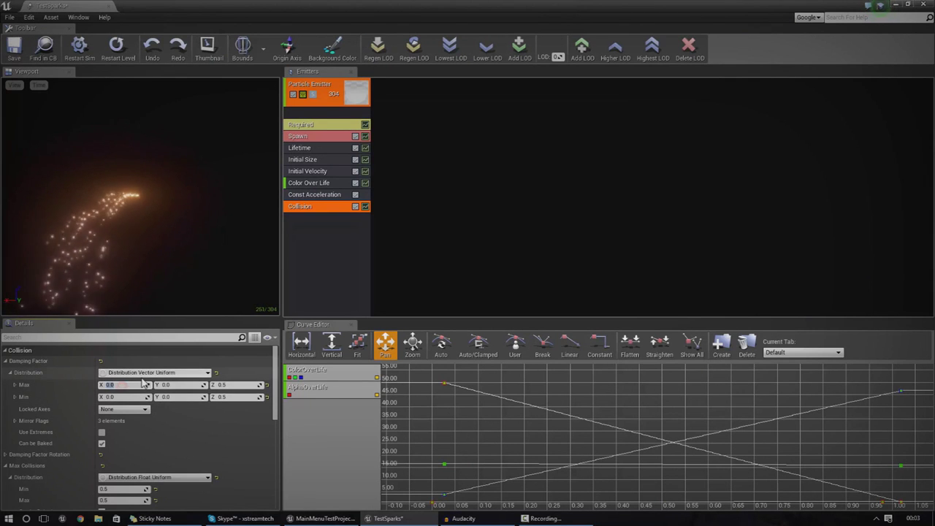
pyautogui.write('0.5')
pyautogui.press('Tab')
pyautogui.write('0.5')
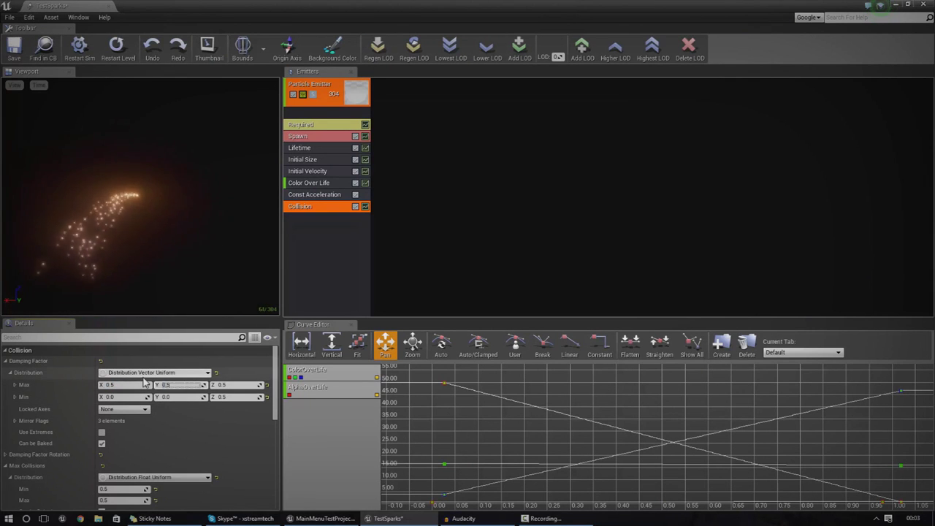
pyautogui.press('Tab')
pyautogui.press('Tab')
pyautogui.write('0.5')
pyautogui.press('Tab')
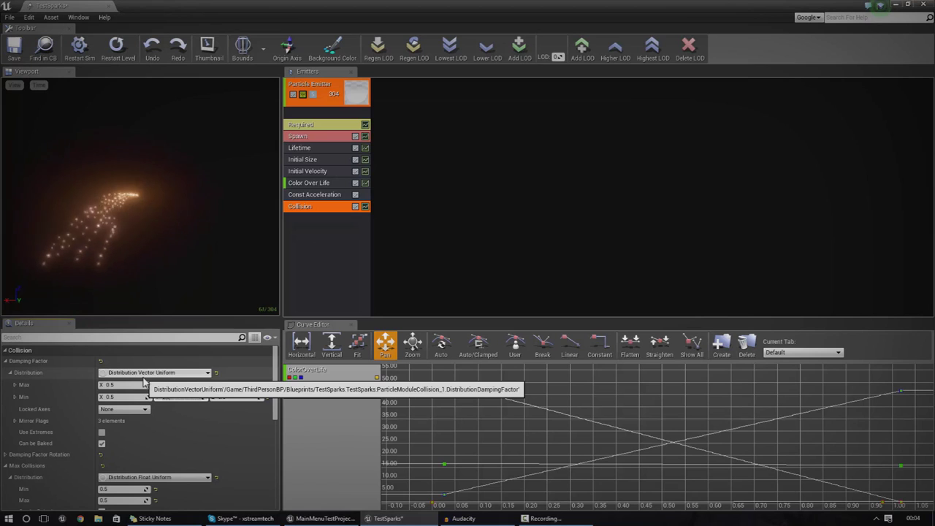
# Simulate the level, view the sparks around the floor platform from several angles and stop the simulation.
pyautogui.moveTo(449, 4); pyautogui.dragTo(0, 73)
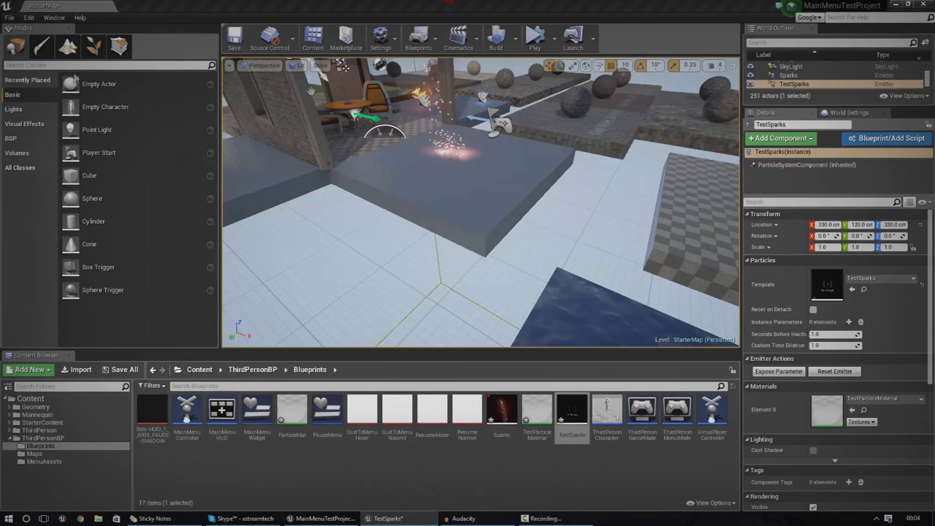
pyautogui.click(545, 46)
pyautogui.moveTo(525, 243); pyautogui.dragTo(497, 117, button='right')
pyautogui.moveTo(503, 230); pyautogui.dragTo(568, 178, button='right')
pyautogui.press('w')
pyautogui.click(560, 37)
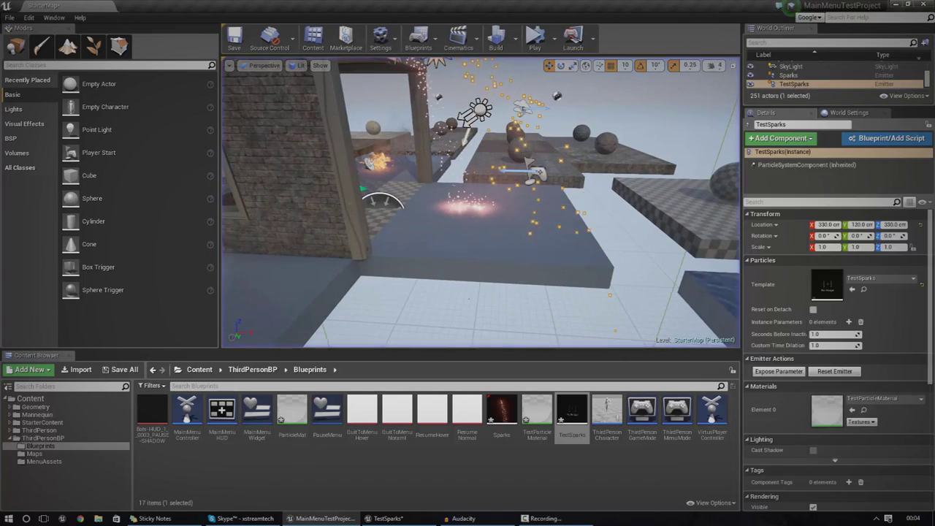
# Reopen TestSparks and set both the Min and Max of the Collision module's Max Collisions to 5.
pyautogui.doubleClick(572, 411)
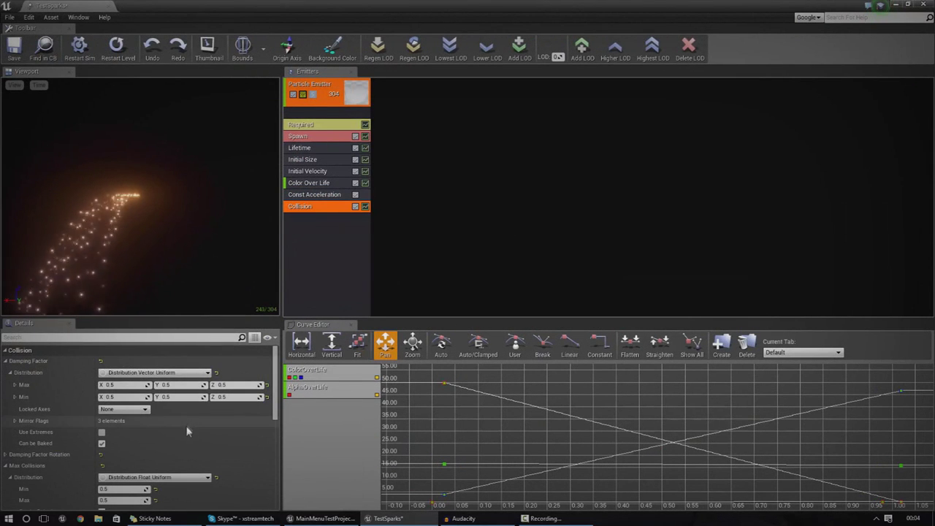
pyautogui.moveTo(277, 395); pyautogui.dragTo(277, 423)
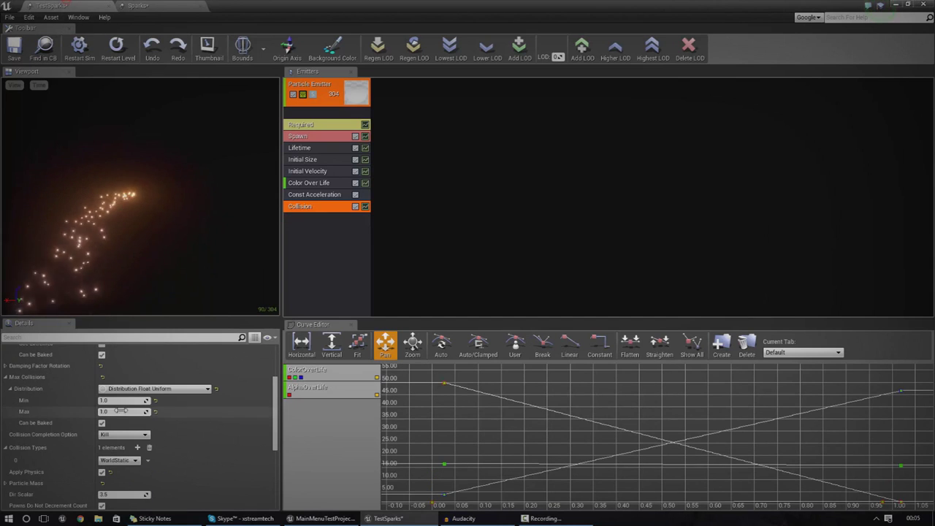
pyautogui.write('5')
pyautogui.click(120, 412)
pyautogui.write('5')
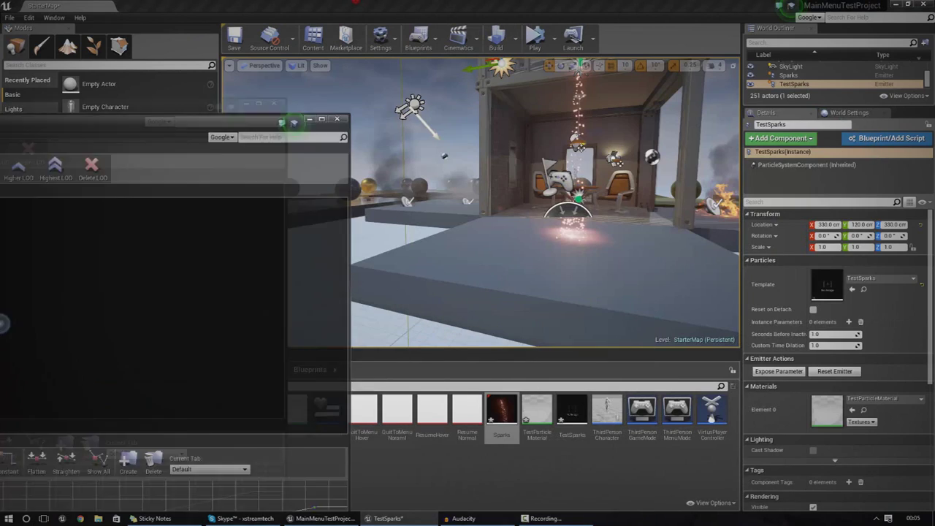
# Simulate the level and examine how the sparks collide with the floor platform in front of the building.
pyautogui.click(532, 43)
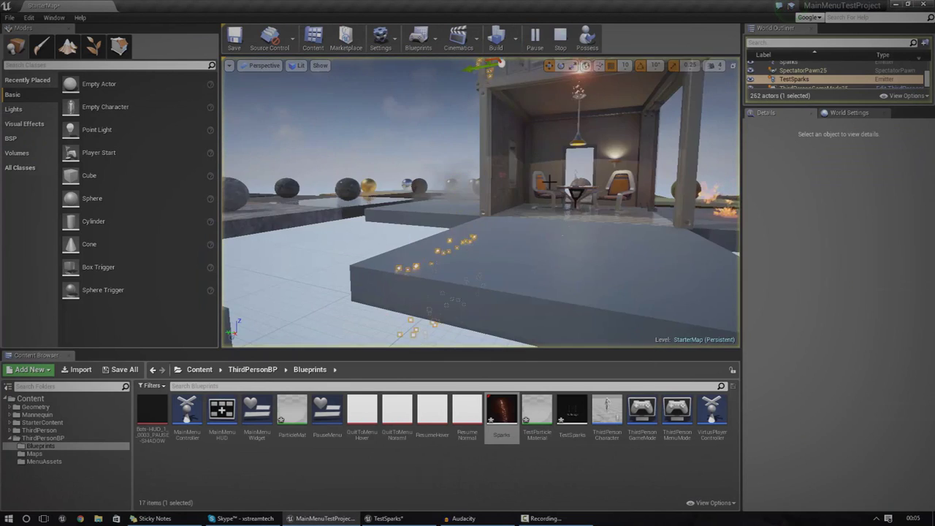
pyautogui.moveTo(480, 202); pyautogui.dragTo(468, 183, button='right')
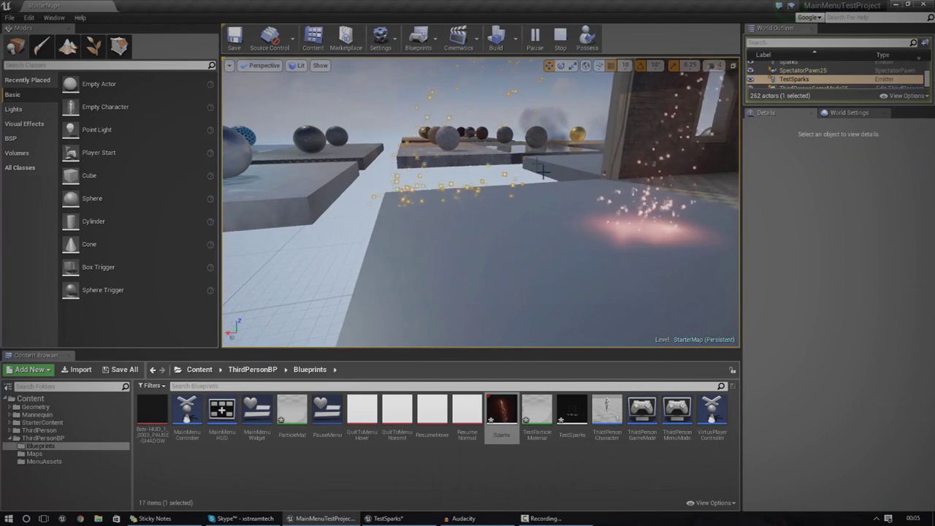
pyautogui.click(472, 202)
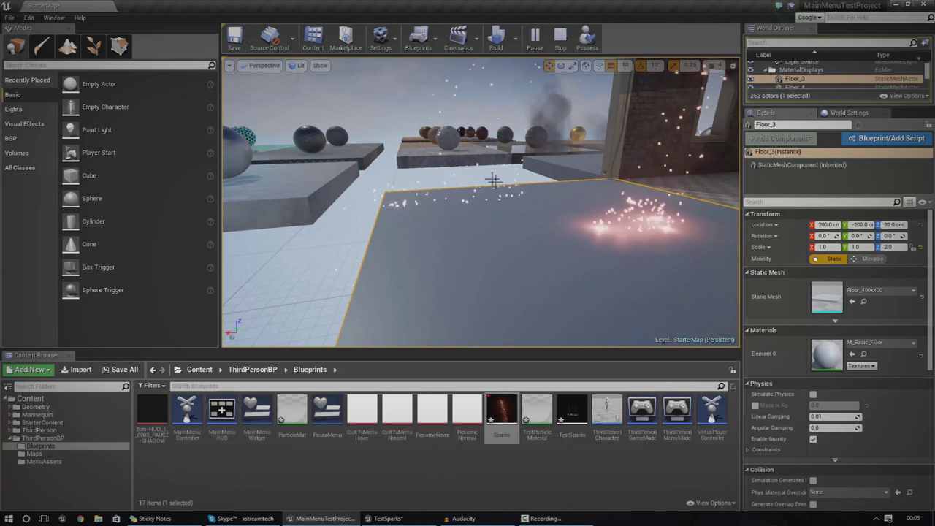
pyautogui.moveTo(513, 132); pyautogui.dragTo(478, 128, button='right')
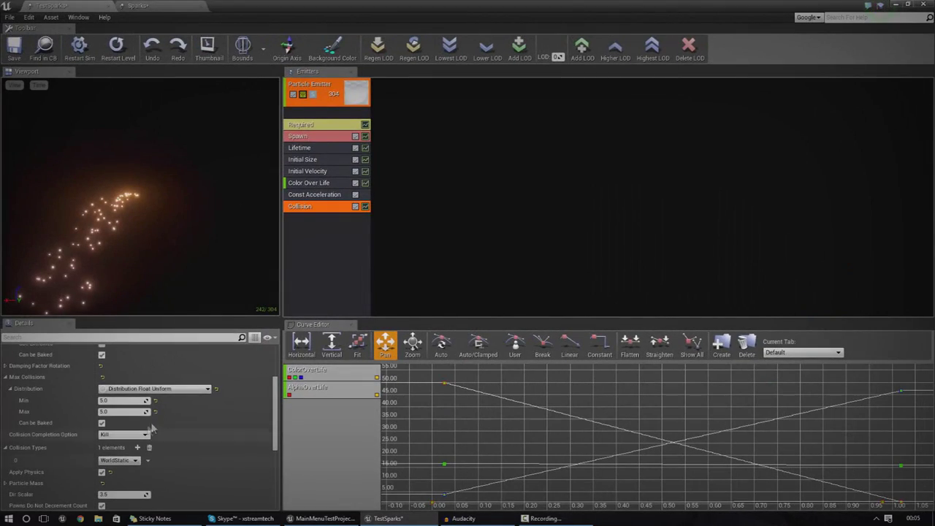
# Set both the Min and Max of Max Collisions to 10 in the TestSparks Collision module.
pyautogui.click(122, 398)
pyautogui.write('1')
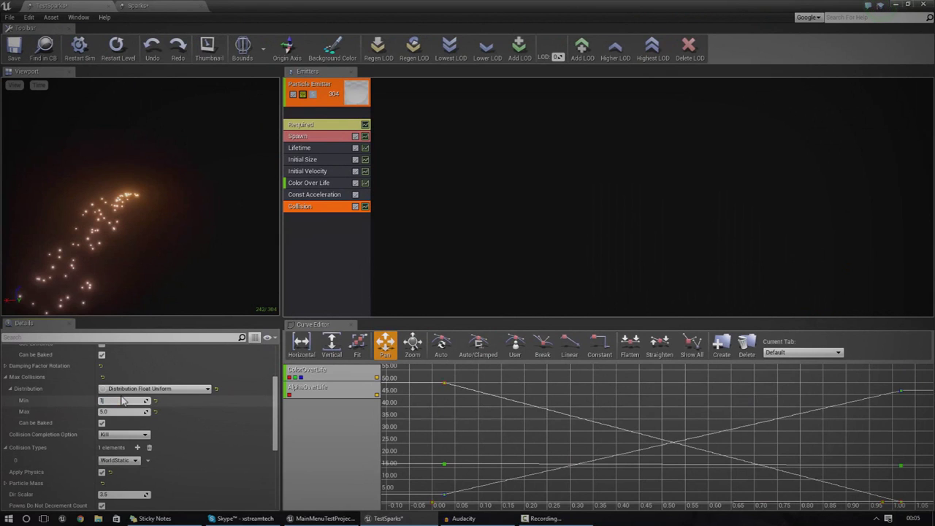
pyautogui.write('0')
pyautogui.press('Tab')
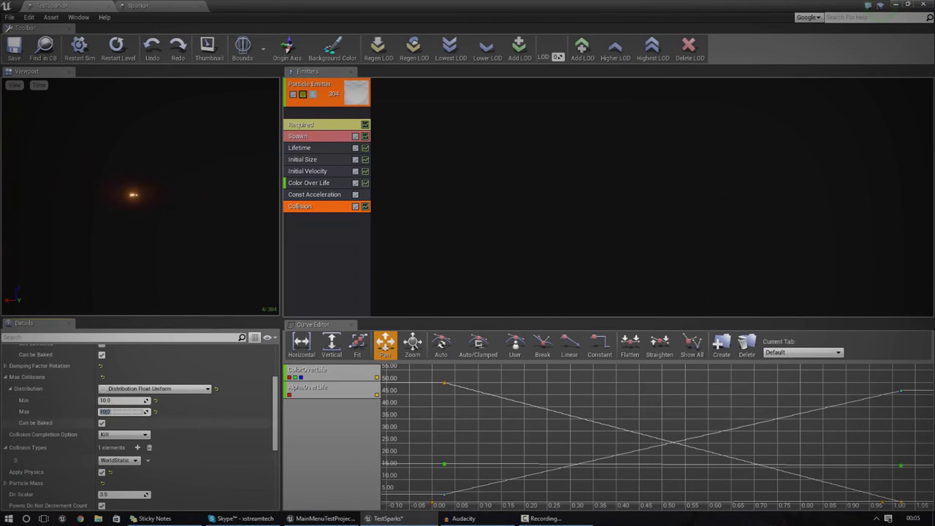
# Move the TestSparks editor aside and inspect the falling and bouncing sparks in the level simulation.
pyautogui.click(75, 38)
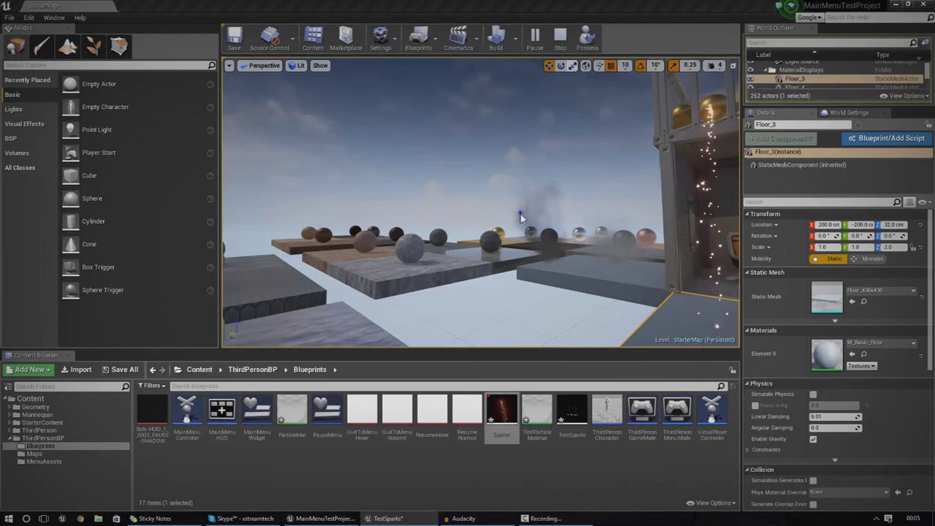
pyautogui.moveTo(520, 215); pyautogui.dragTo(529, 213, button='right')
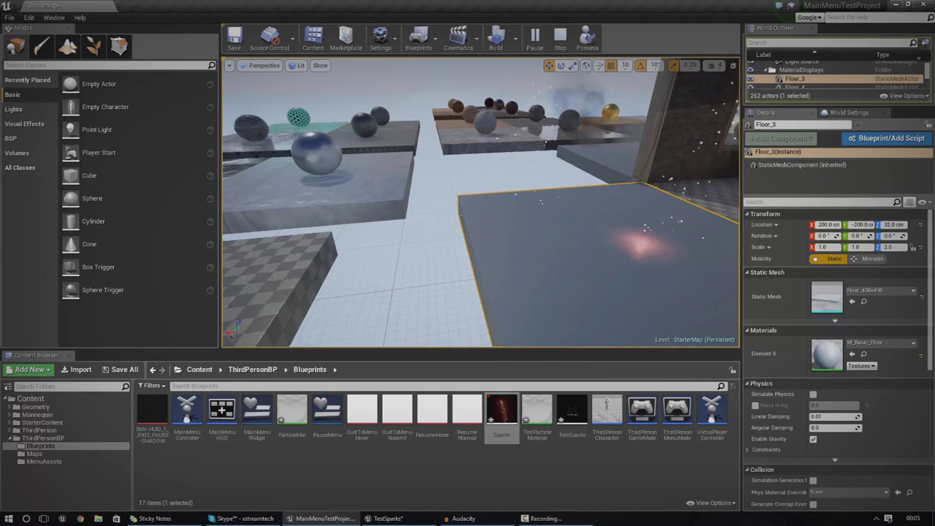
pyautogui.hotkey('alt', 'Tab')
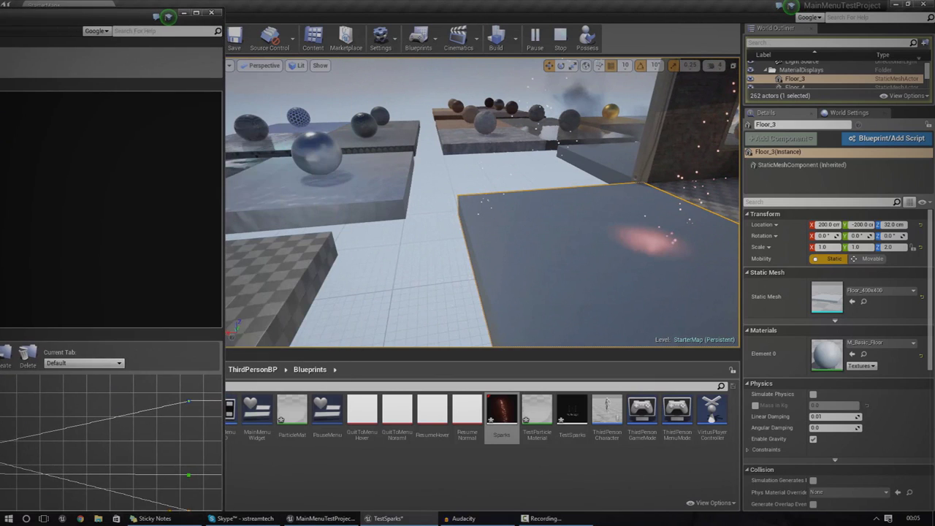
pyautogui.moveTo(109, 9); pyautogui.dragTo(63, 34)
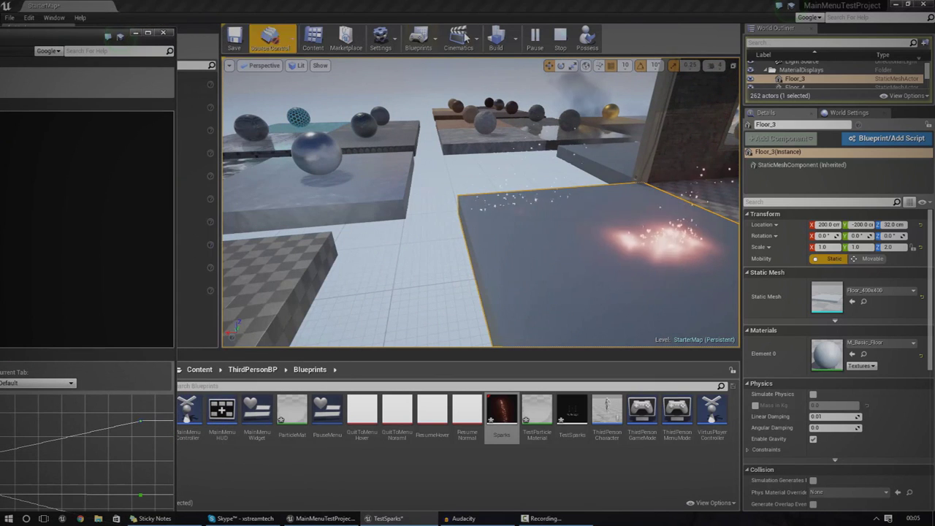
pyautogui.click(567, 41)
pyautogui.moveTo(497, 234)
pyautogui.mouseDown(button='right')
pyautogui.moveTo(480, 236)
pyautogui.moveTo(486, 214)
pyautogui.moveTo(491, 235)
pyautogui.mouseUp(button='right')
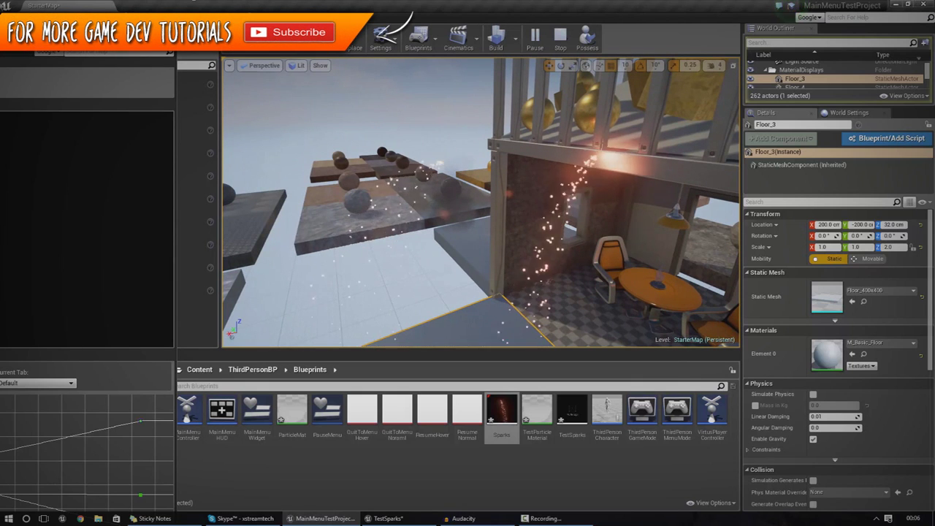
# Bring the TestSparks editor window back to full size.
pyautogui.moveTo(67, 31); pyautogui.dragTo(67, 97)
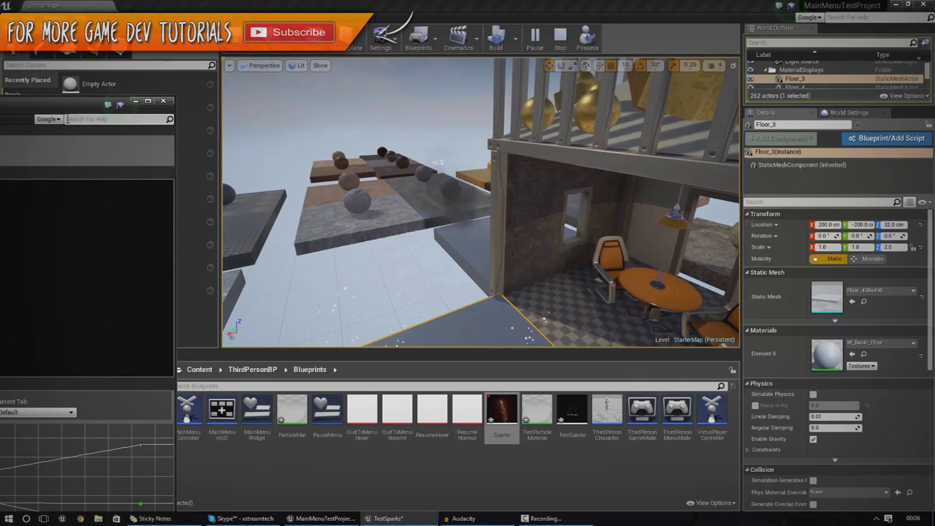
pyautogui.click(148, 101)
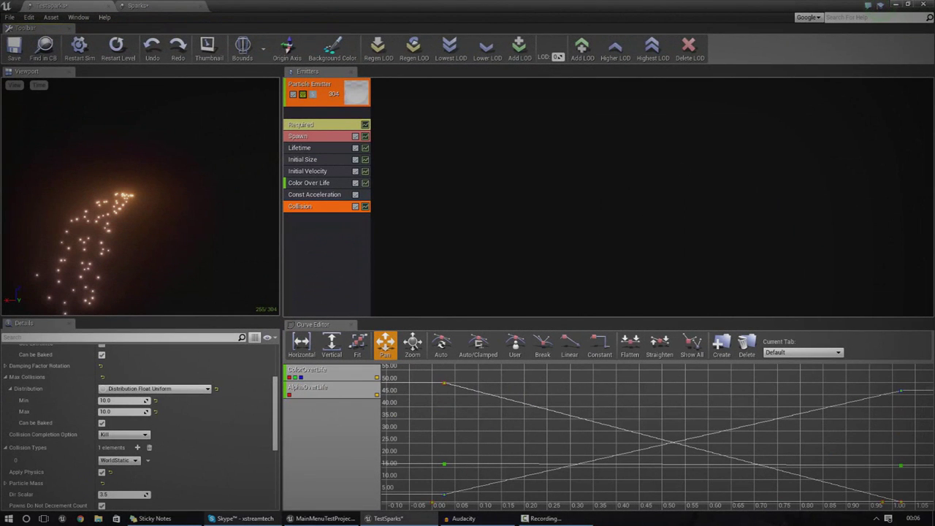
pyautogui.moveTo(243, 518)
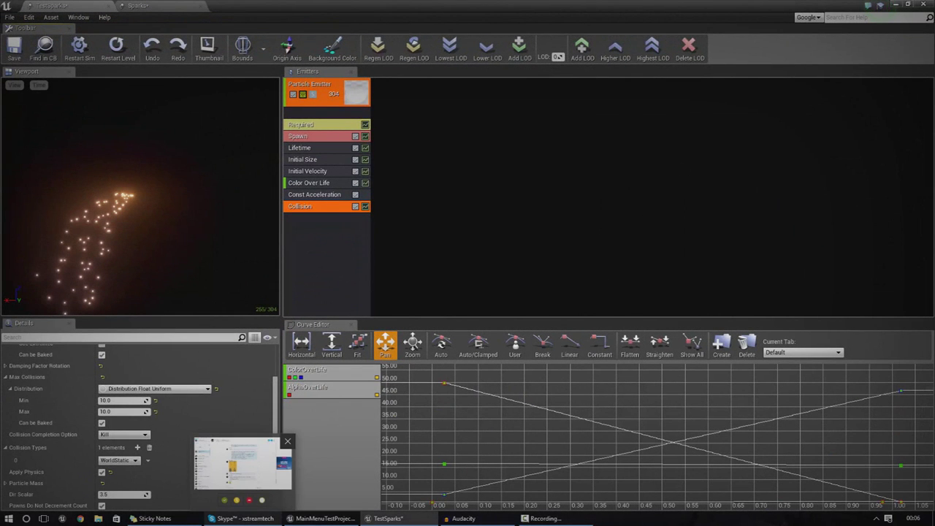